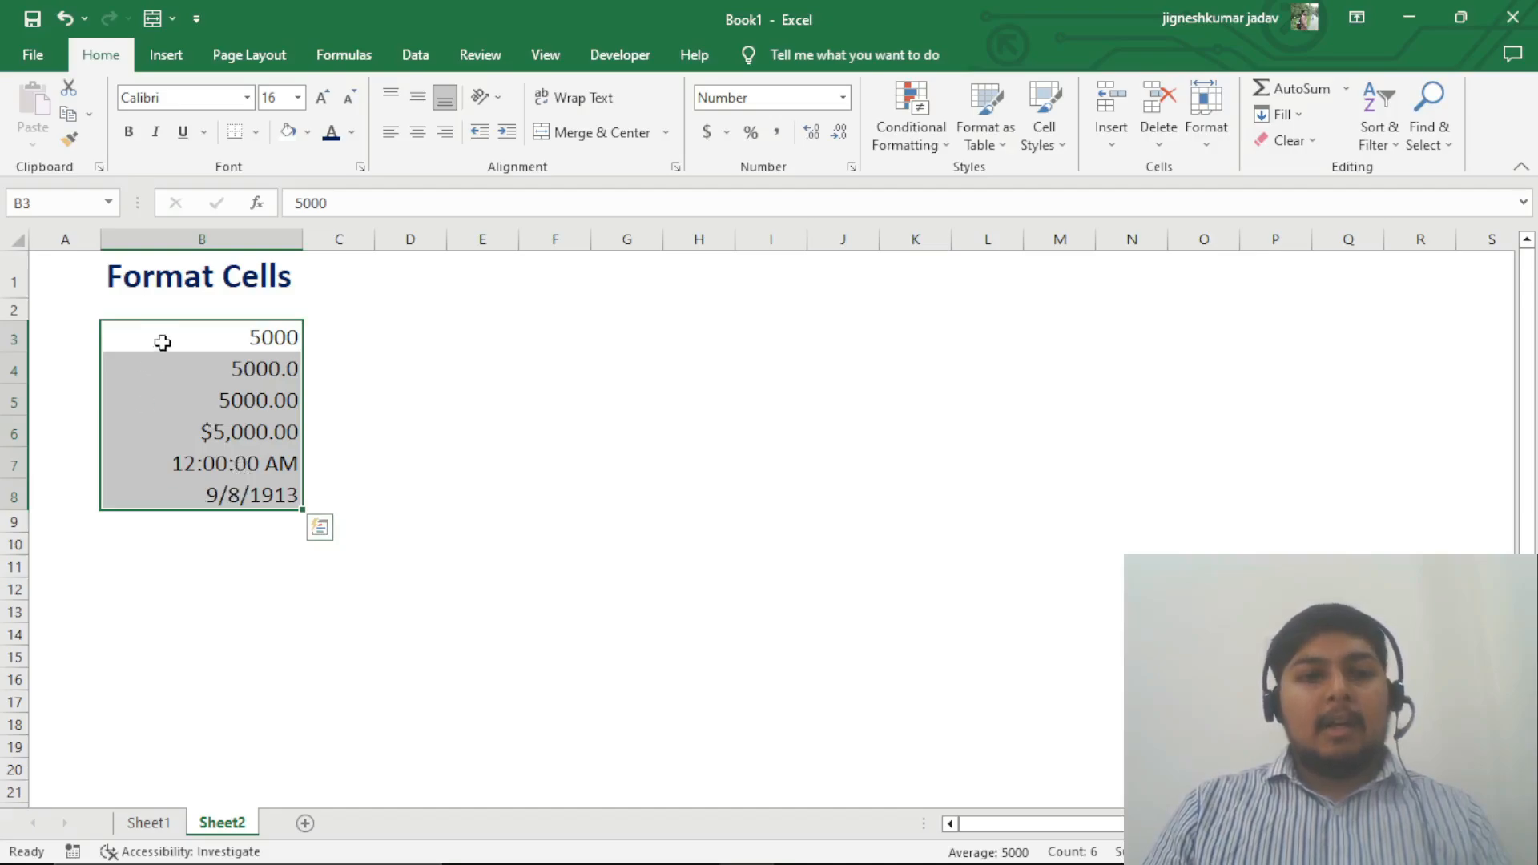
# Step: Go through cells B3 to B8 one by one and examine how each value is displayed and stored
pyautogui.click(287, 339)
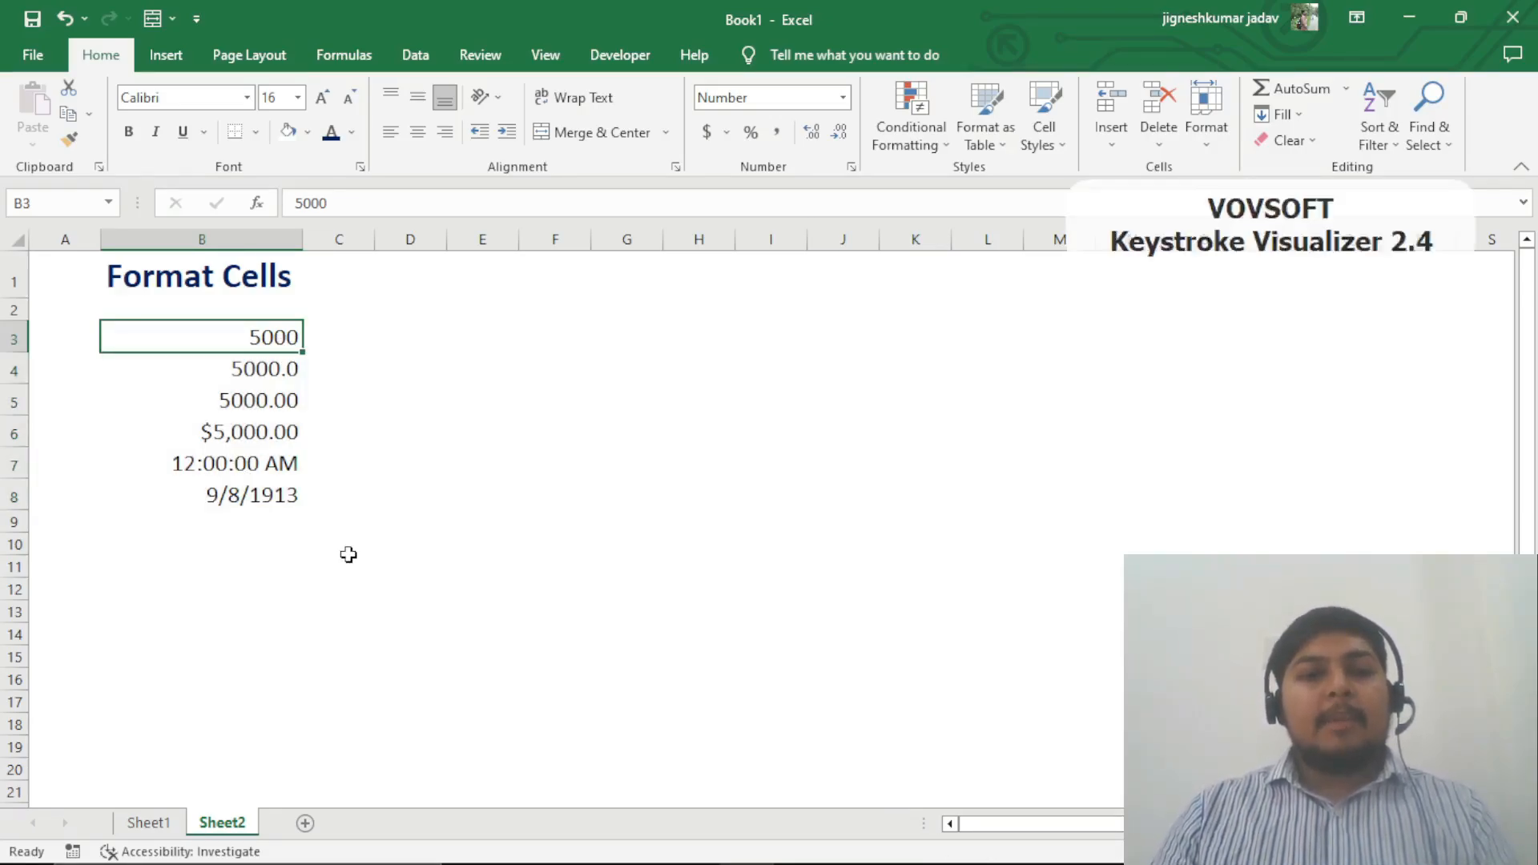
pyautogui.press('Down')
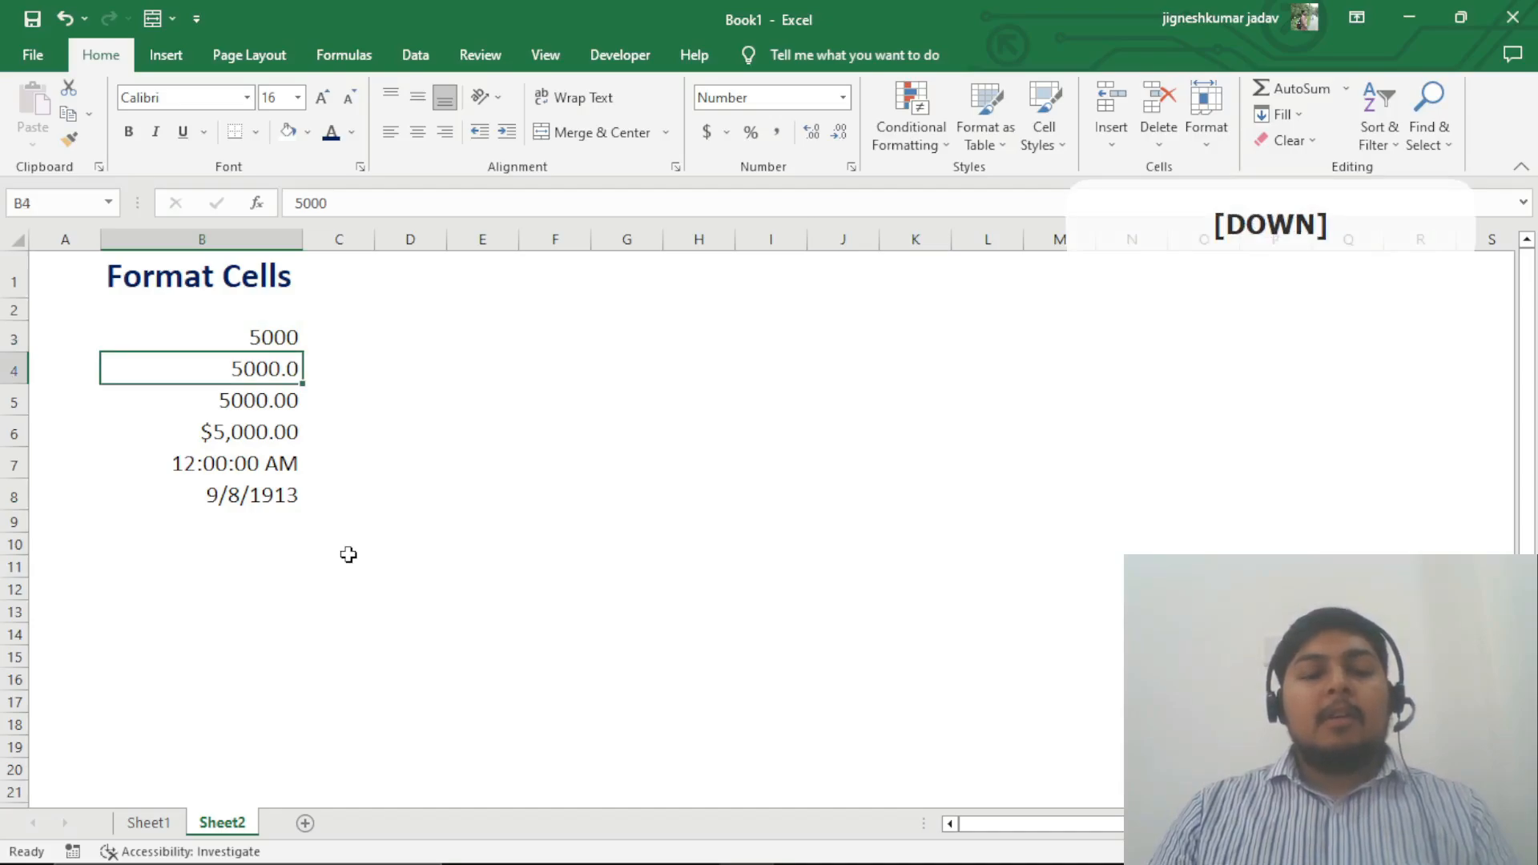
pyautogui.press('Down')
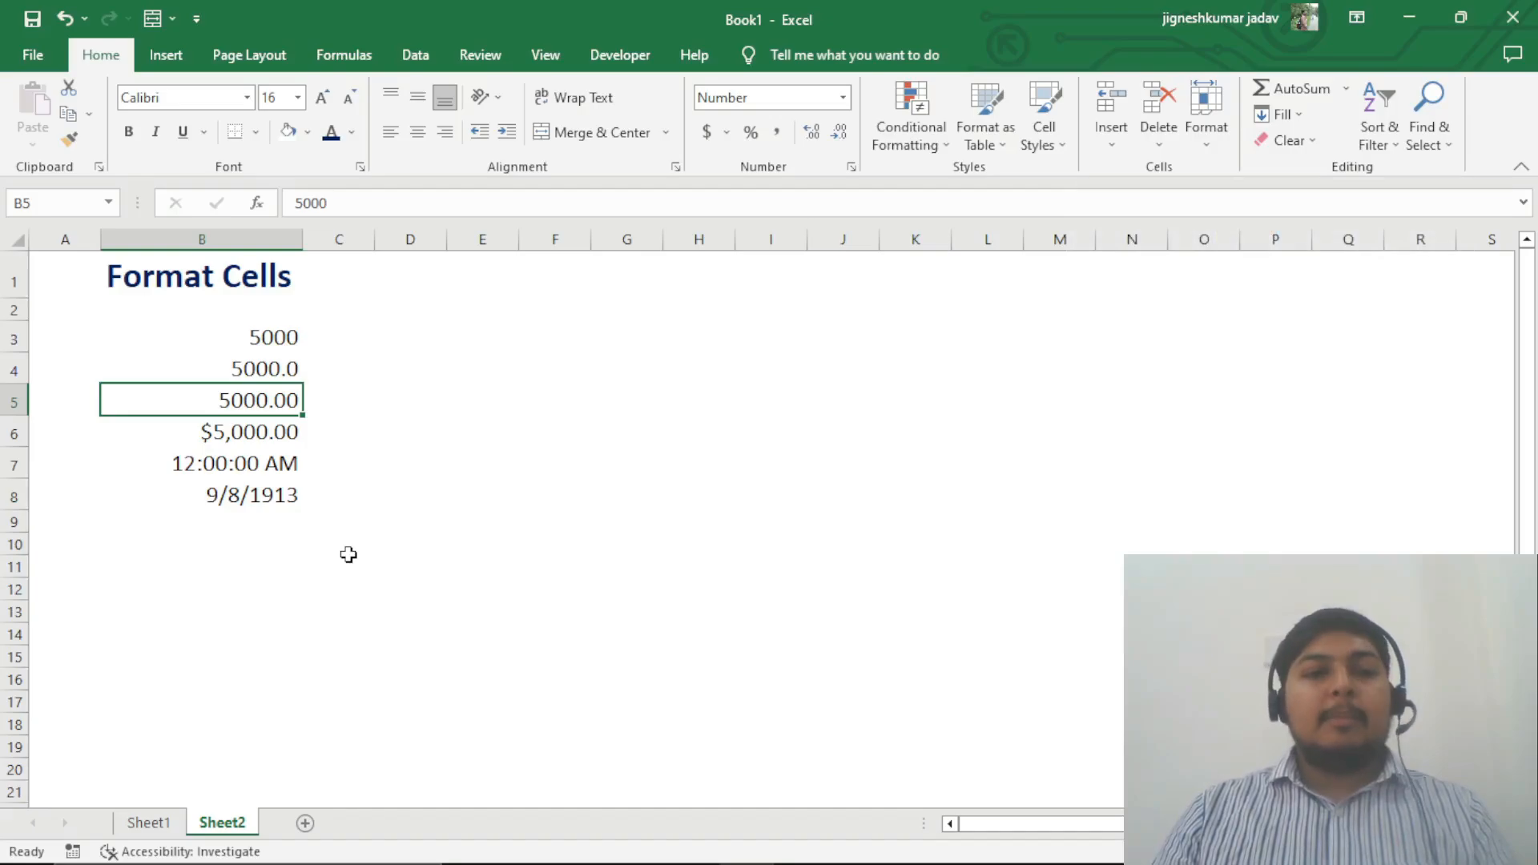
pyautogui.press('Down')
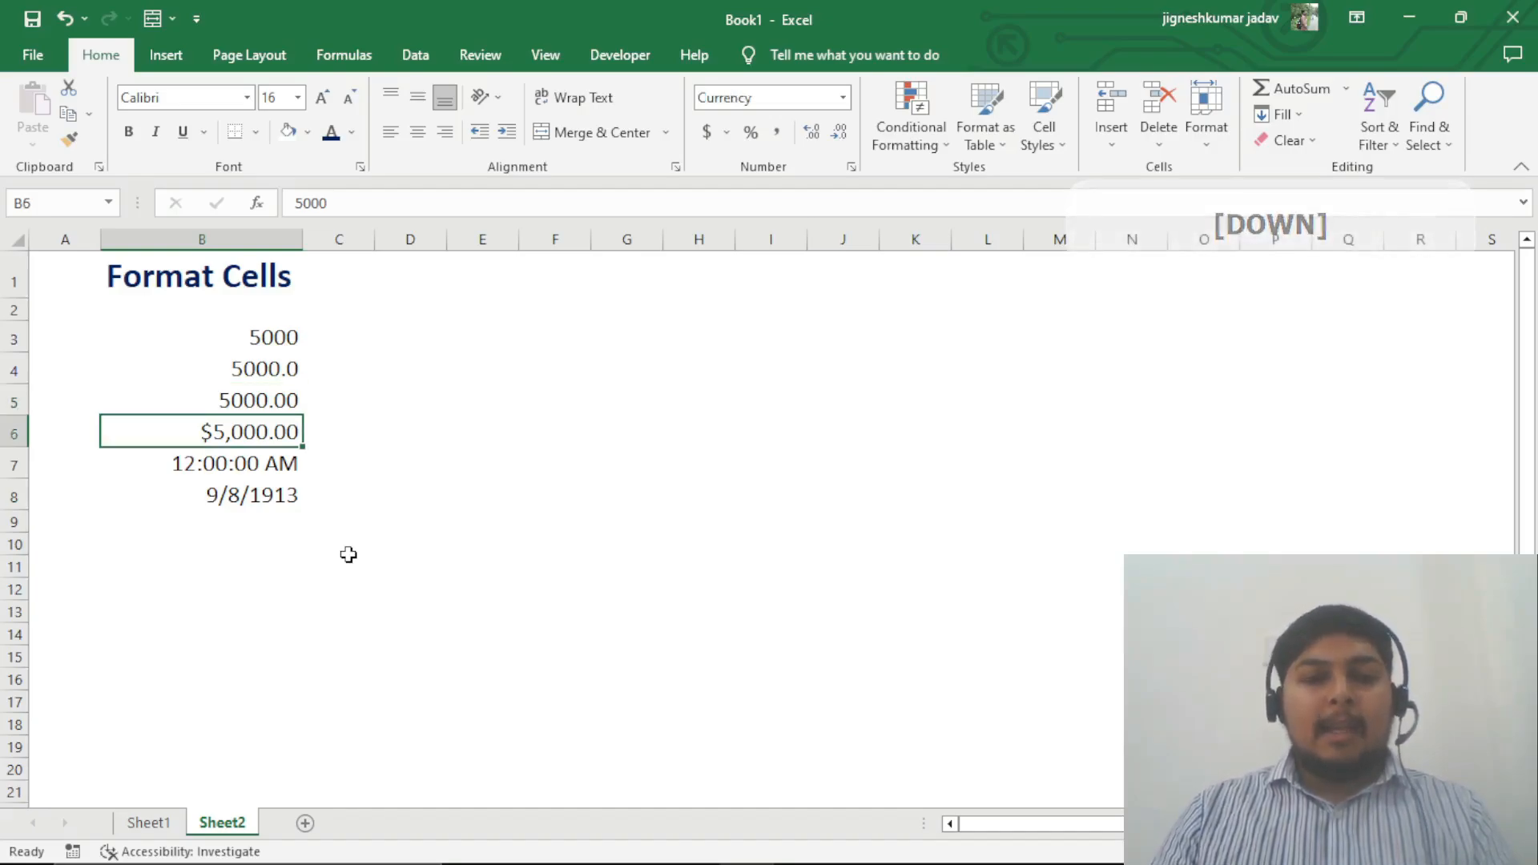
pyautogui.press('Down')
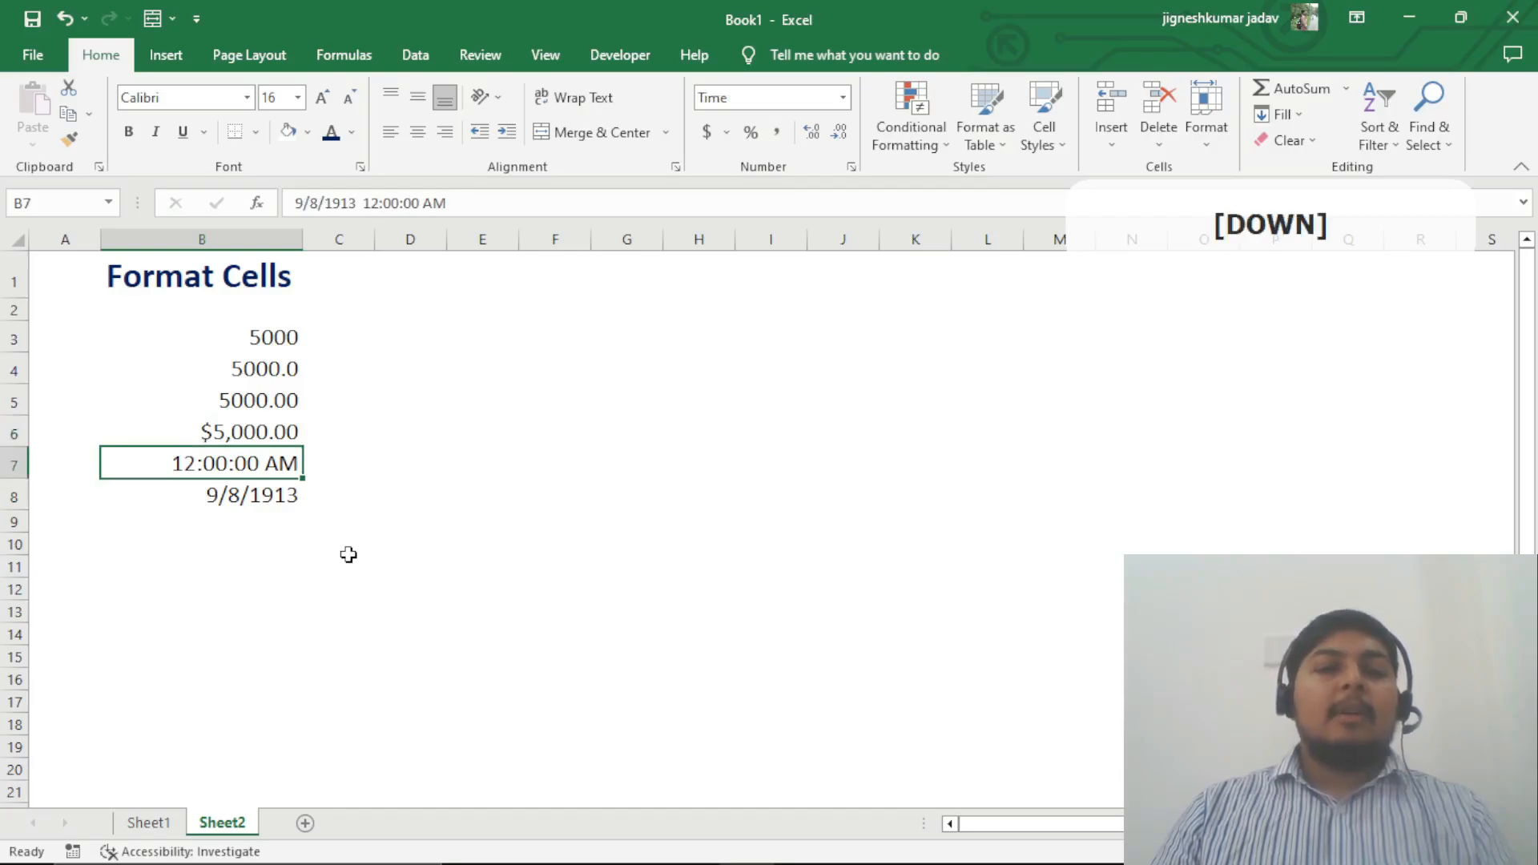
pyautogui.press('Down')
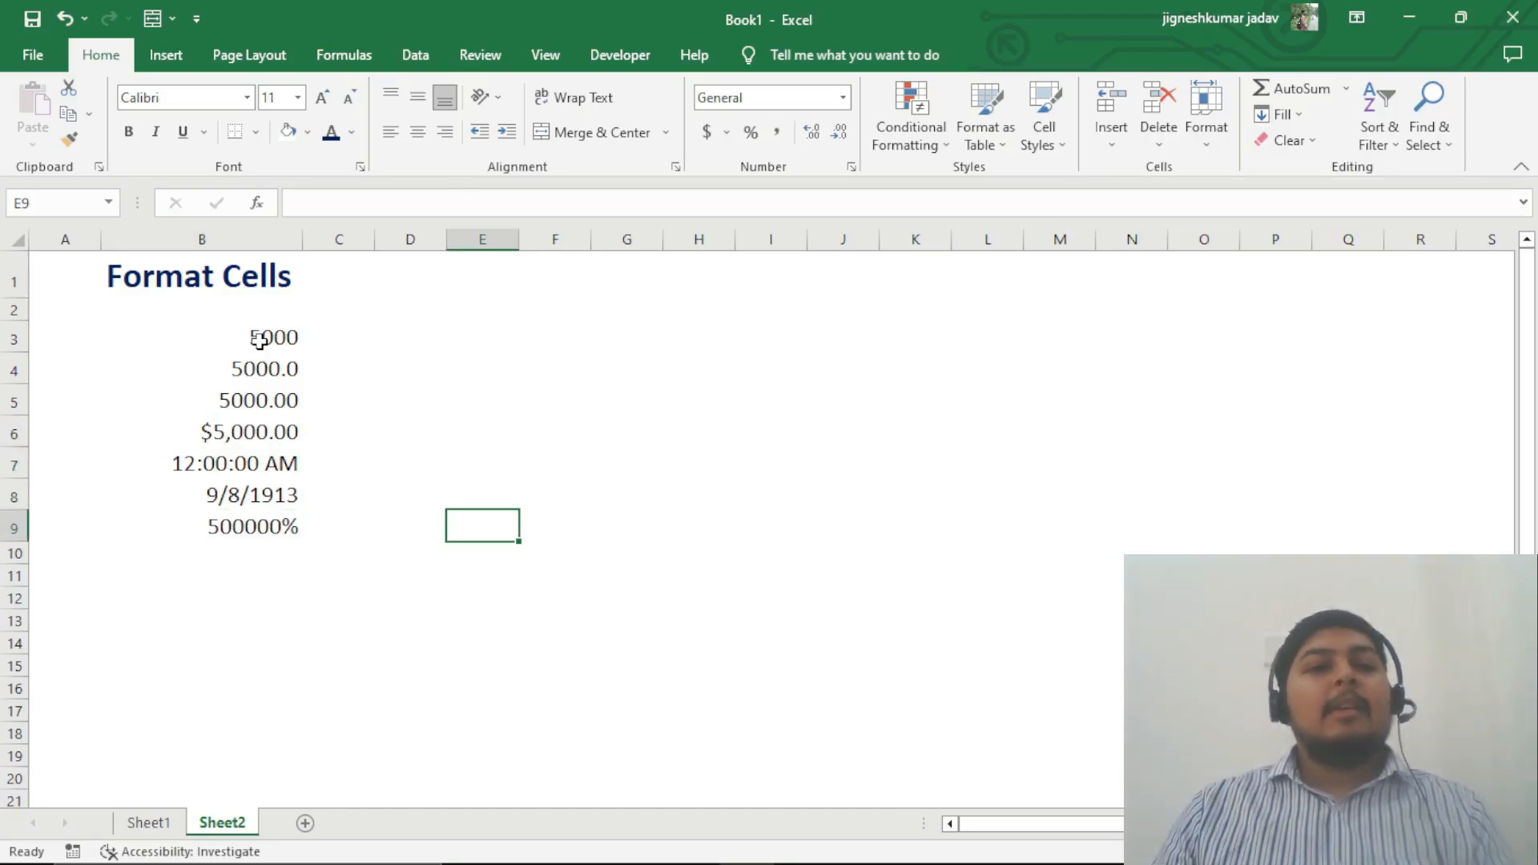
# Step: Compare the displayed values in cells B3 to B9, including the percentage entry, with their underlying contents
pyautogui.click(257, 335)
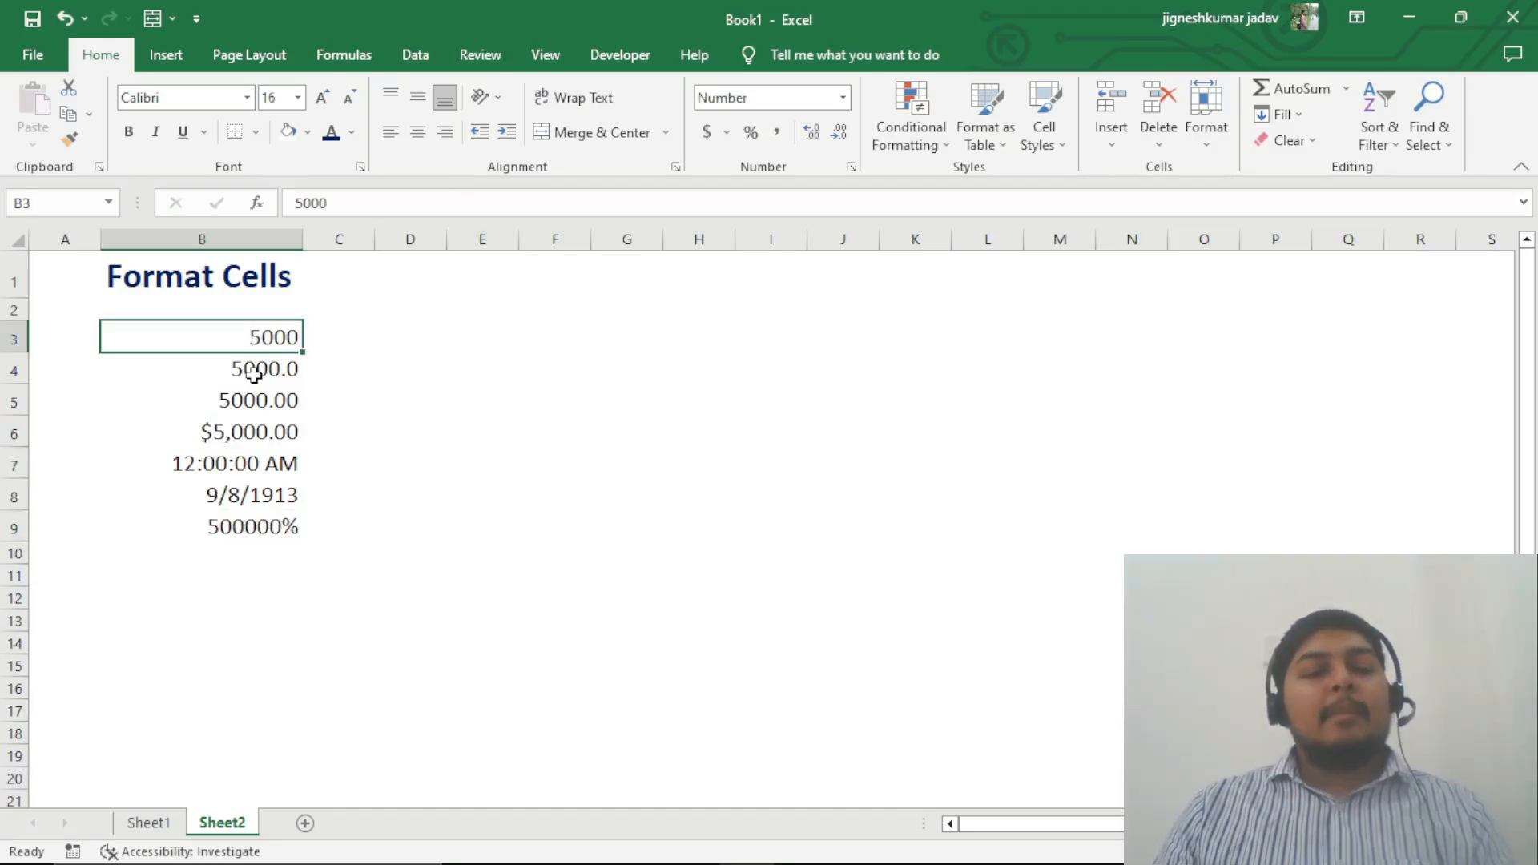
pyautogui.click(255, 373)
pyautogui.click(248, 404)
pyautogui.click(248, 461)
pyautogui.click(248, 517)
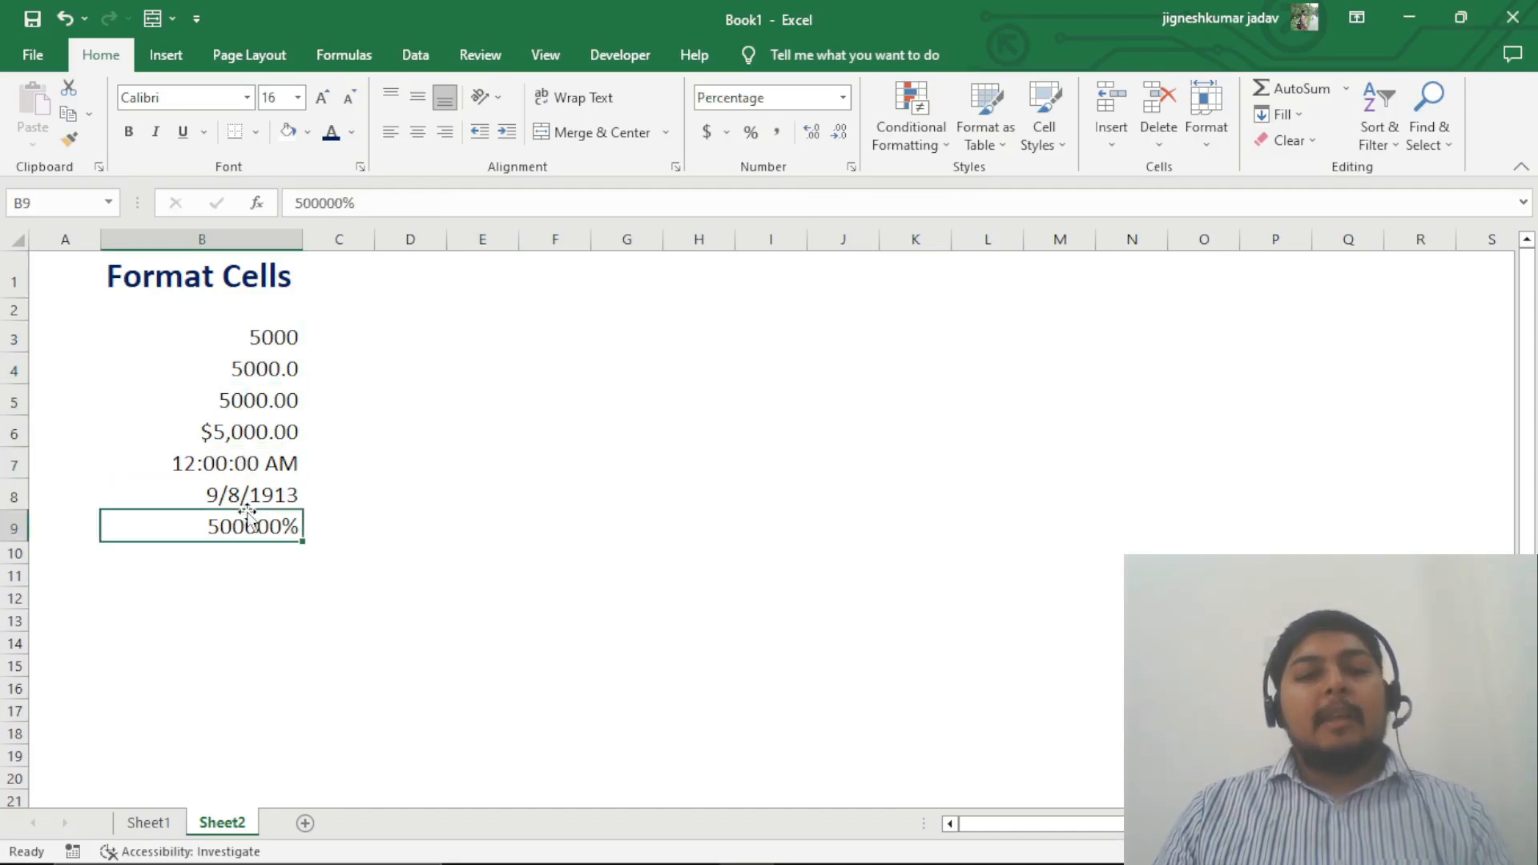
pyautogui.click(243, 501)
pyautogui.click(251, 464)
pyautogui.click(260, 433)
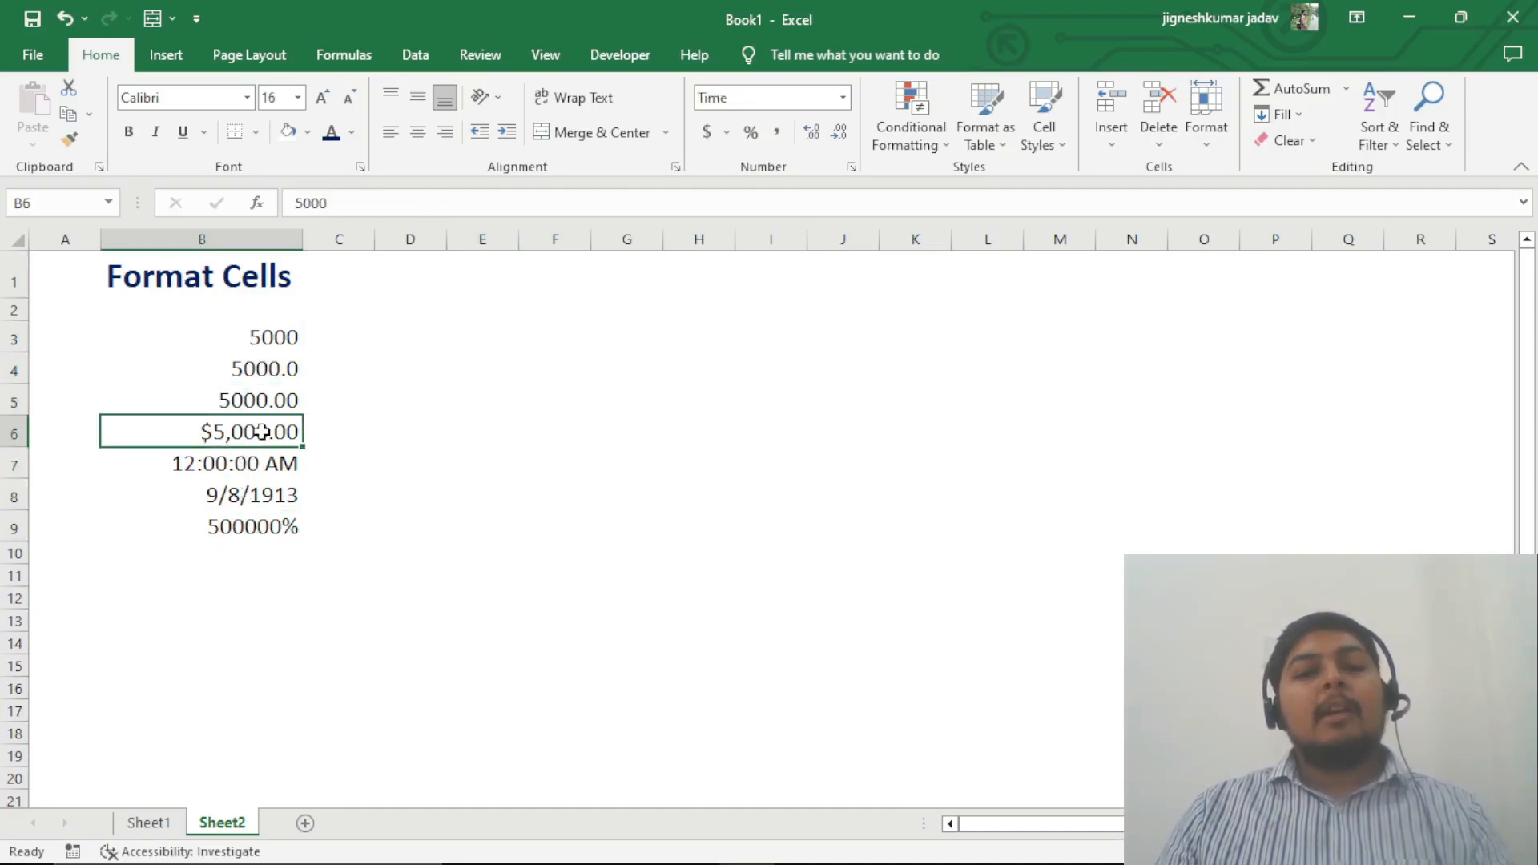
pyautogui.click(262, 393)
pyautogui.click(268, 336)
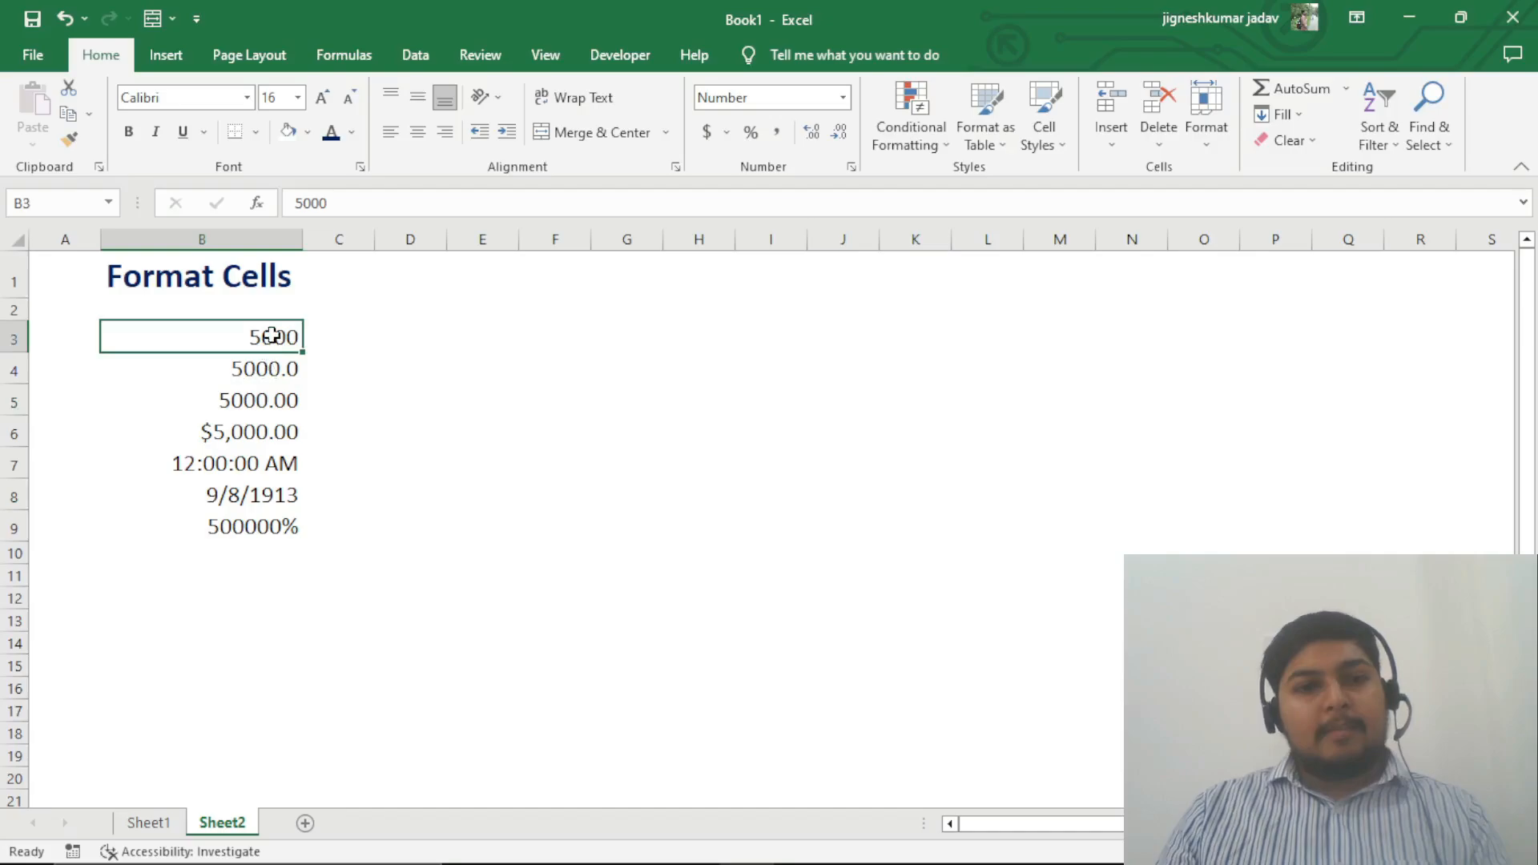
pyautogui.click(377, 359)
pyautogui.click(344, 567)
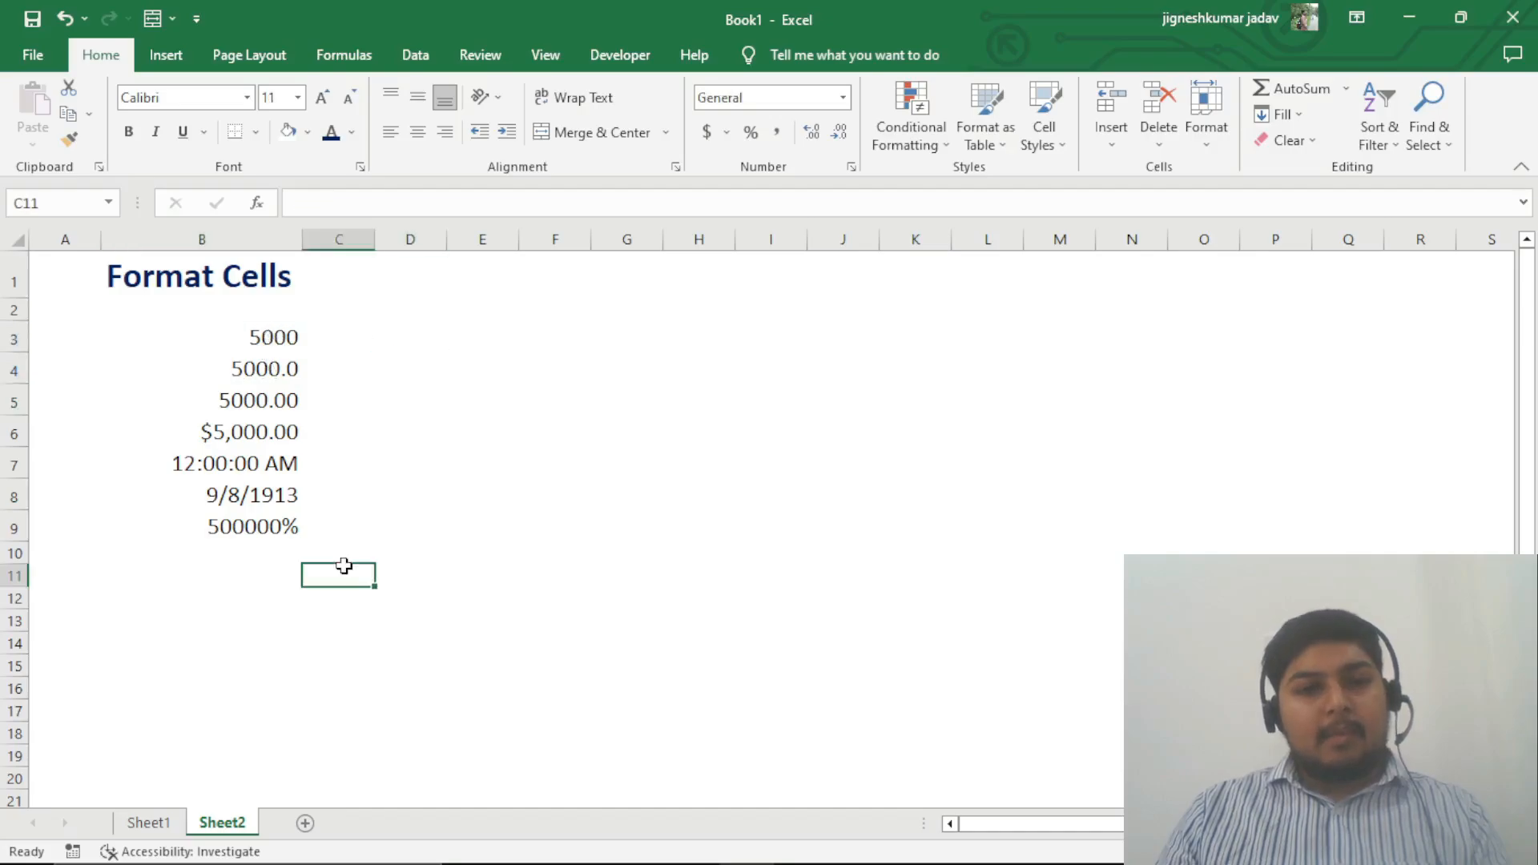
pyautogui.click(256, 519)
pyautogui.click(255, 489)
pyautogui.click(254, 441)
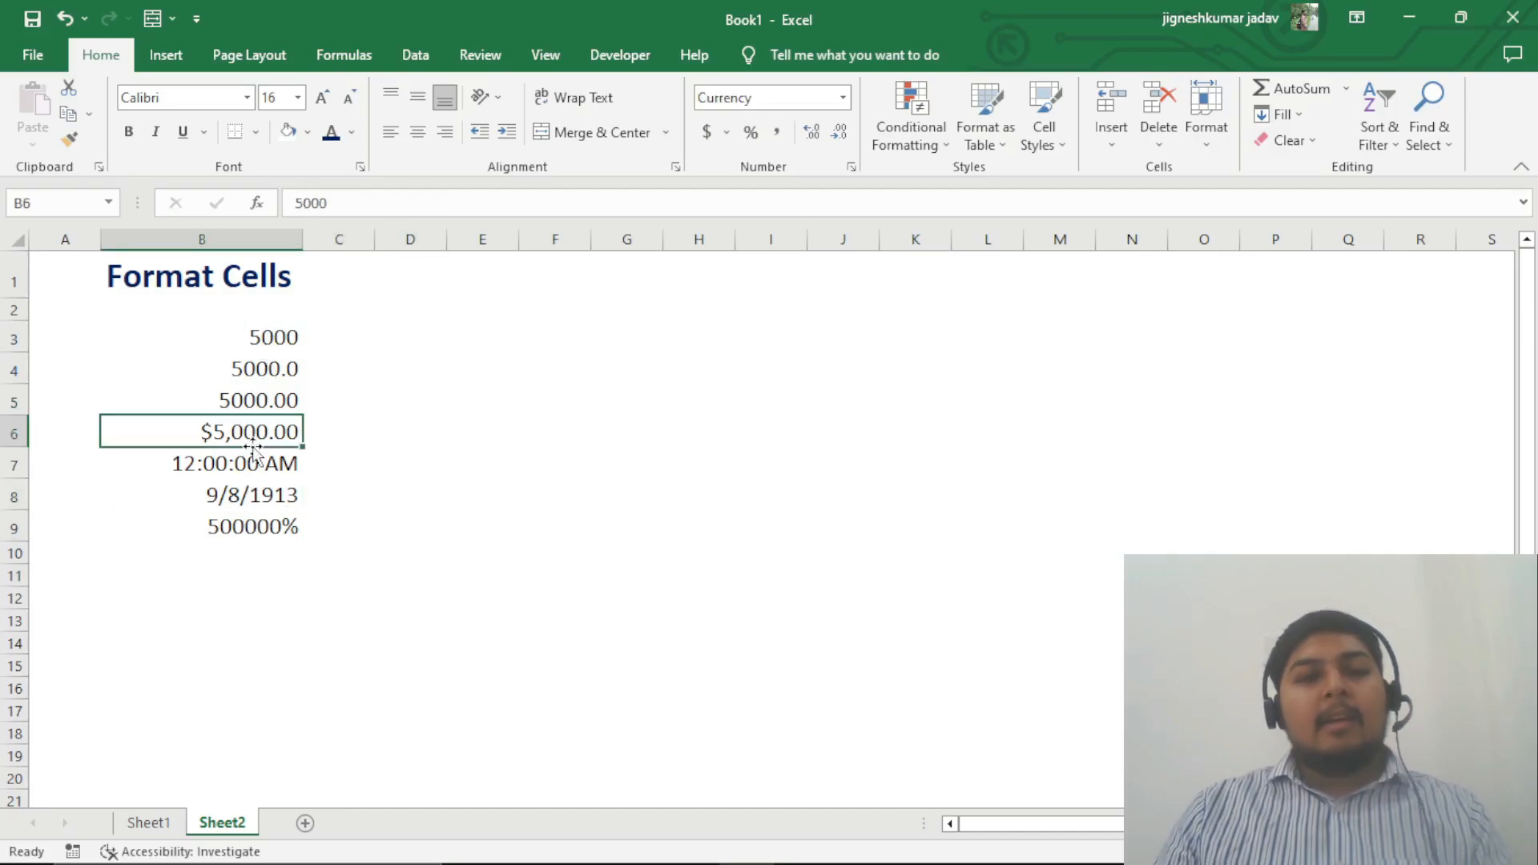
pyautogui.click(255, 402)
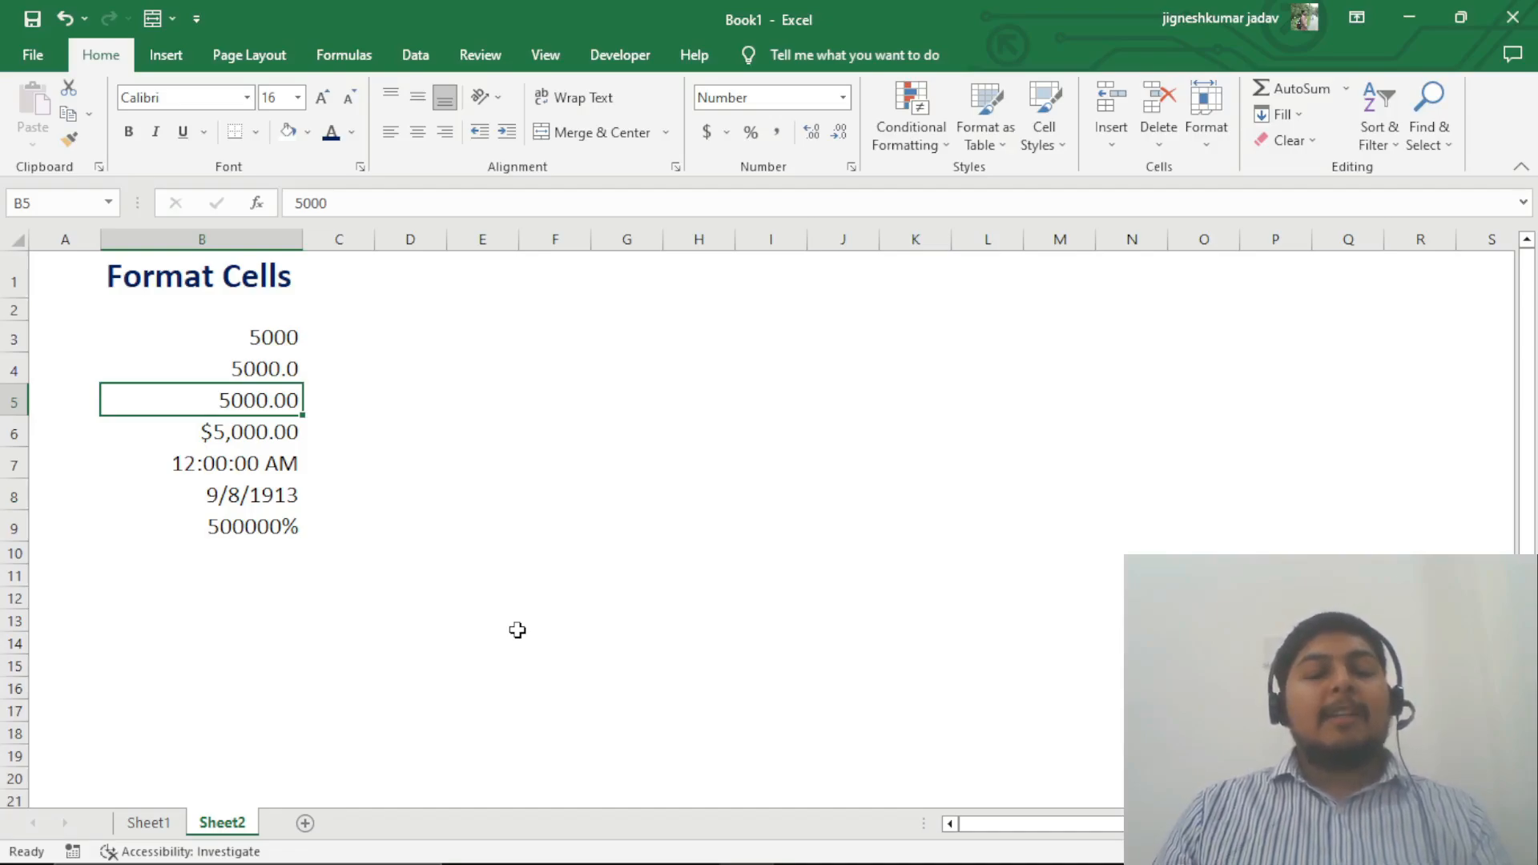
# Step: Review which number format category is assigned to each cell in the list from B3 down to B9
pyautogui.click(280, 342)
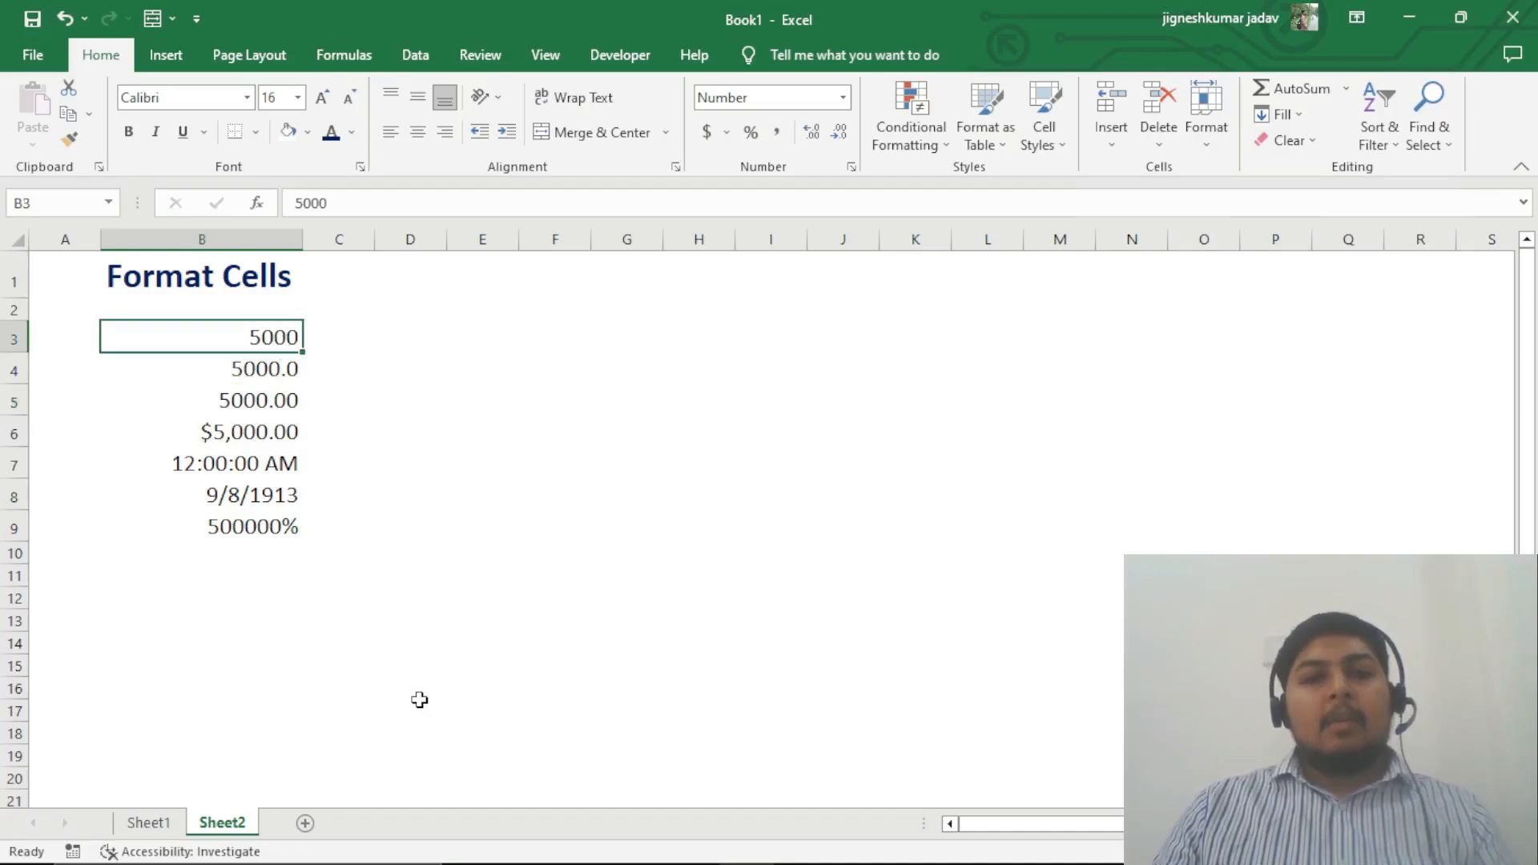
pyautogui.press('Down')
pyautogui.press('Down')
pyautogui.press('Down')
pyautogui.press('Down')
pyautogui.press('Up')
pyautogui.press('Up')
pyautogui.press('Up')
pyautogui.press('Up')
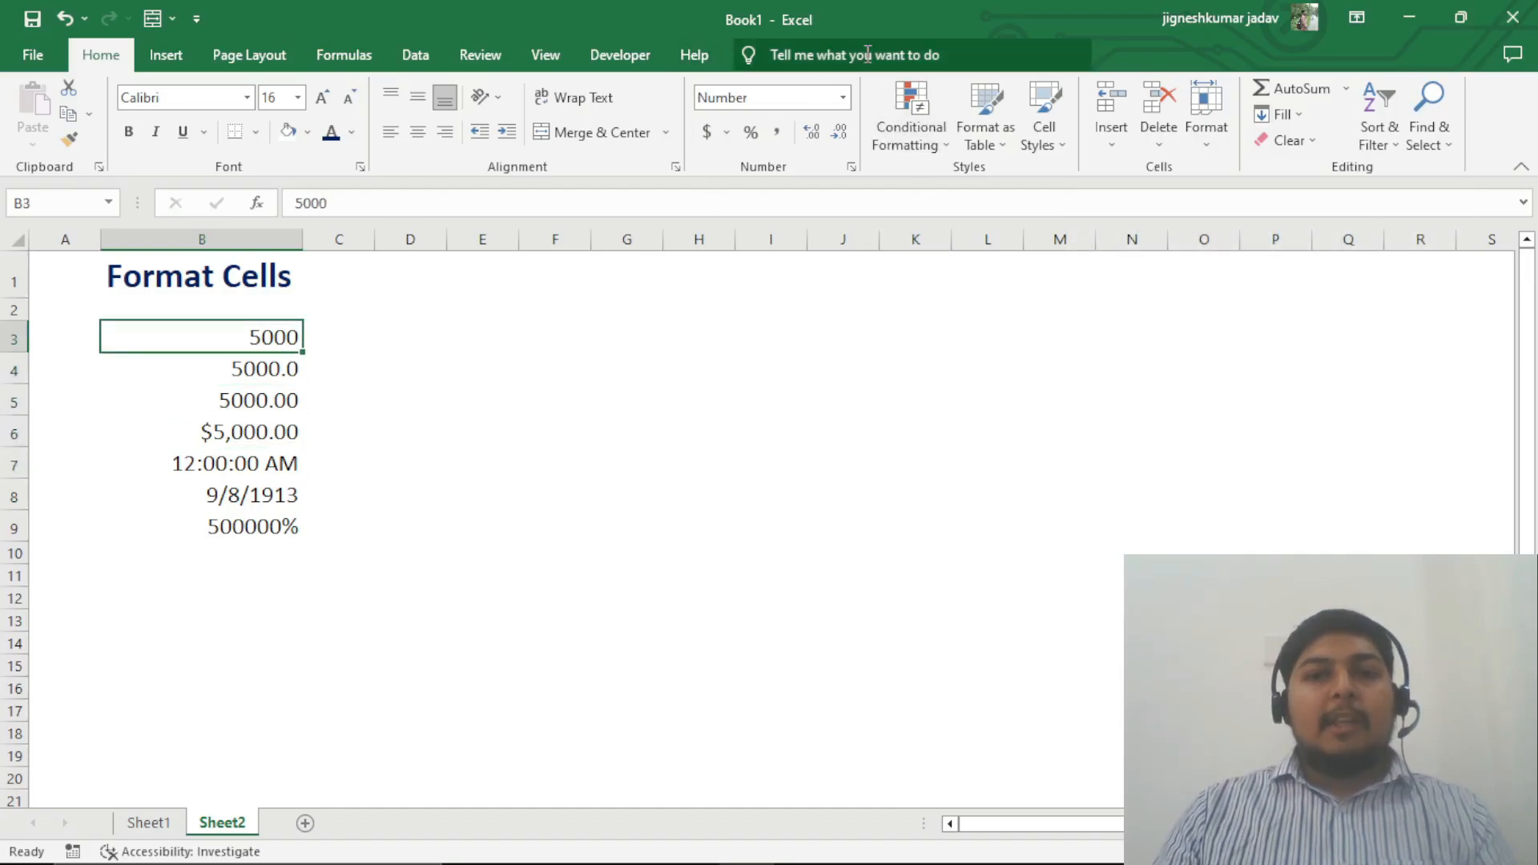
pyautogui.click(275, 370)
pyautogui.press('Up')
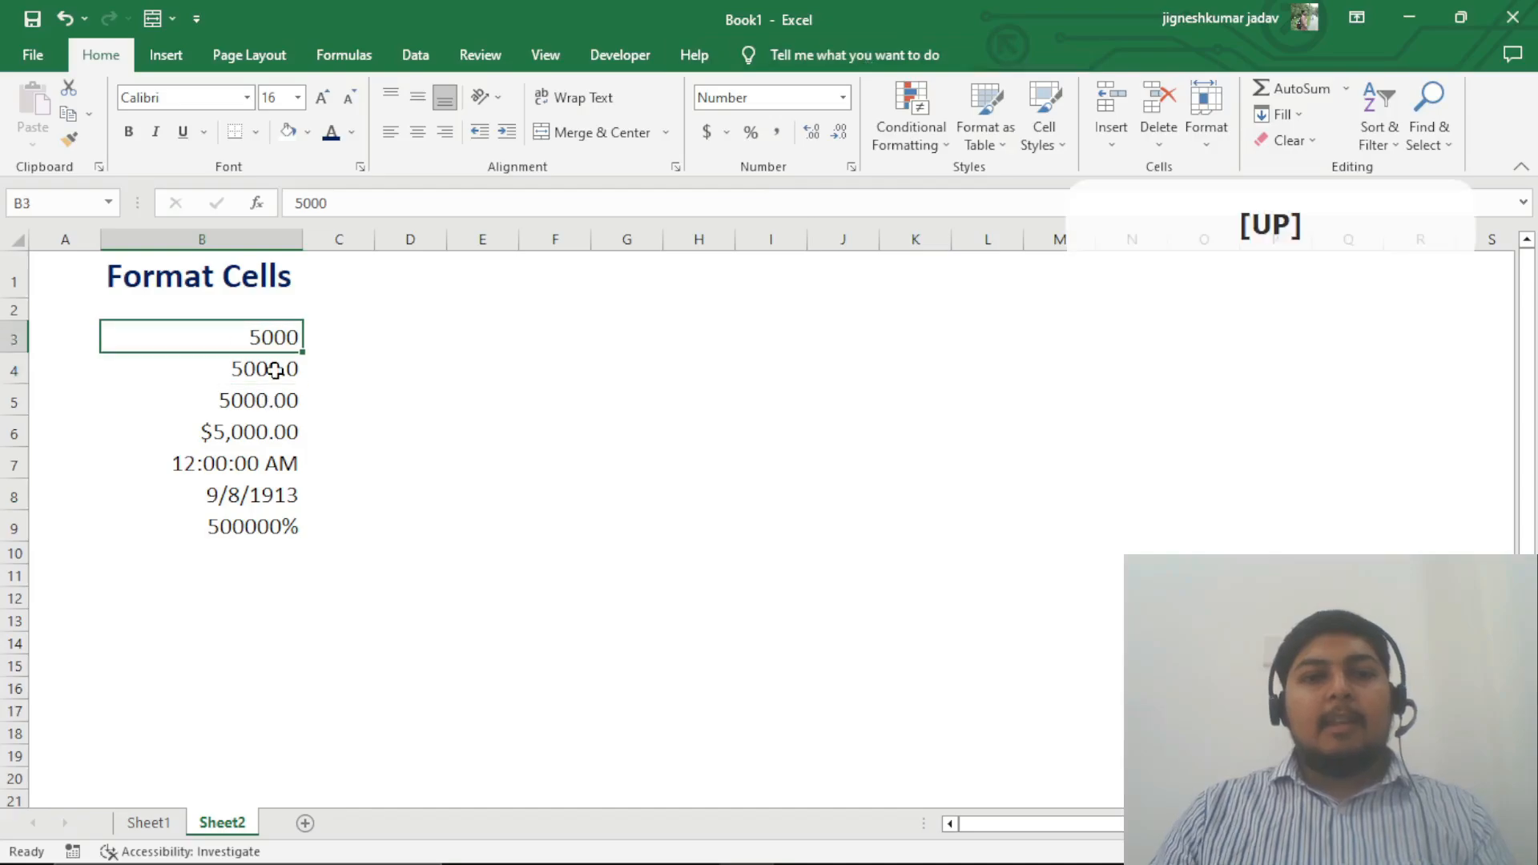
pyautogui.press('Down')
pyautogui.press('Down')
pyautogui.press('Down')
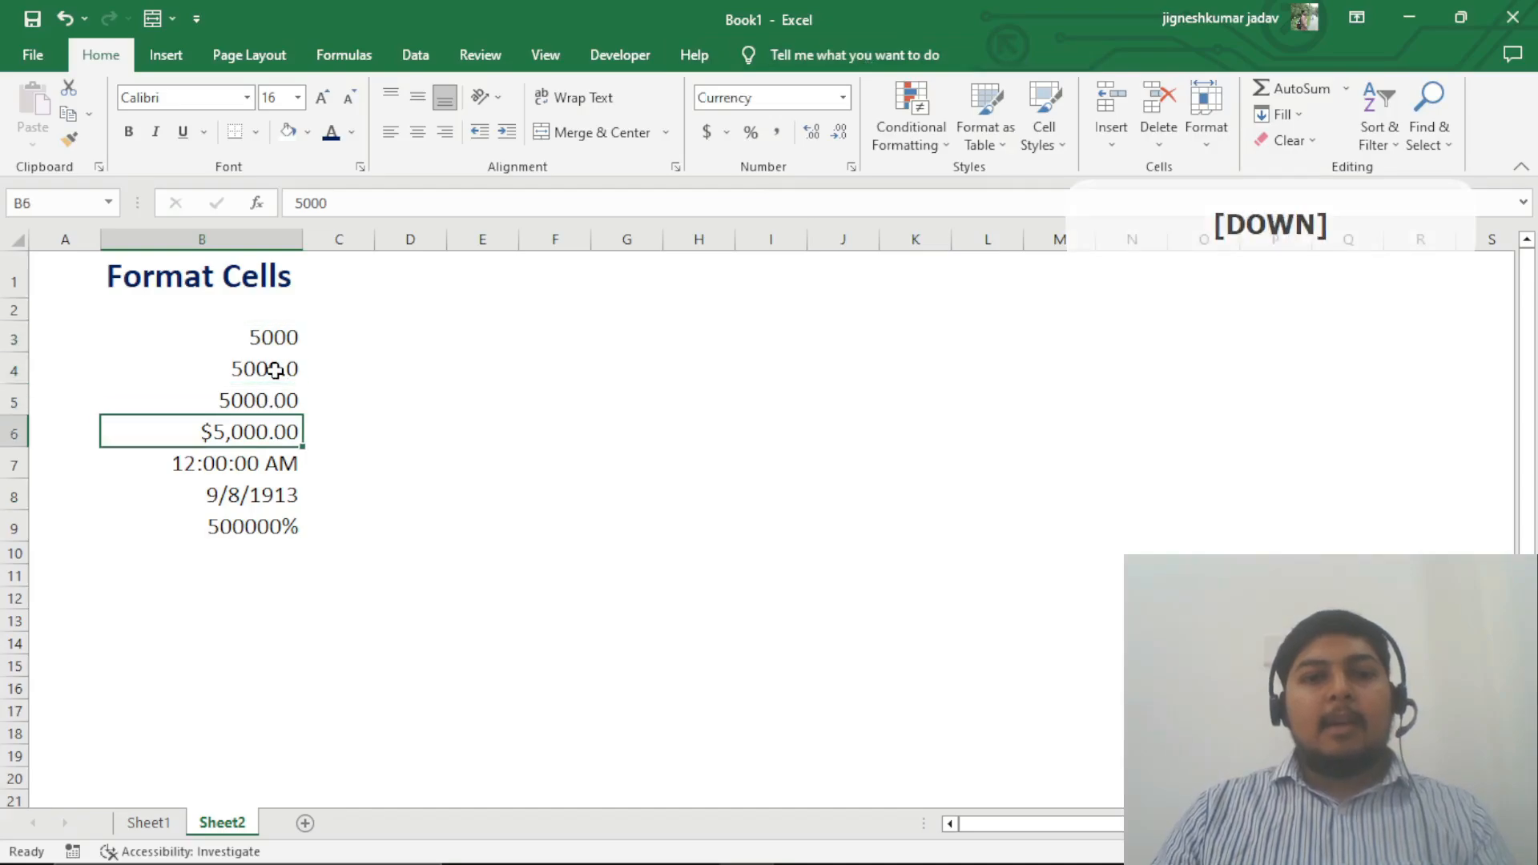
pyautogui.press('Down')
pyautogui.press('Down')
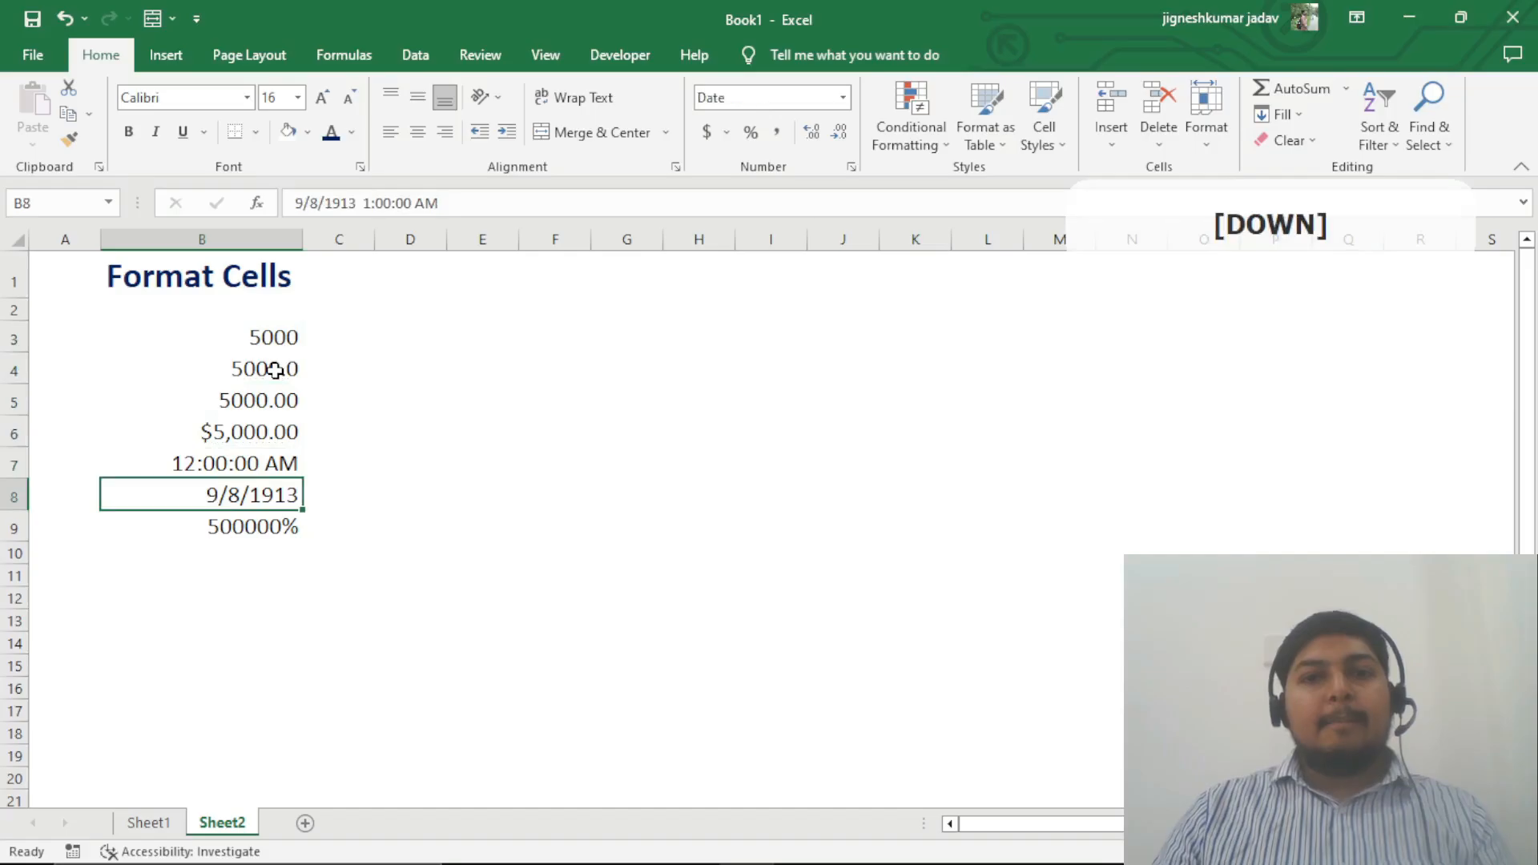
pyautogui.press('Down')
# Step: Inspect the Format Cells number settings of cell B4 and close the dialog without altering them
pyautogui.click(274, 370)
pyautogui.hotkey('ctrl', '1')
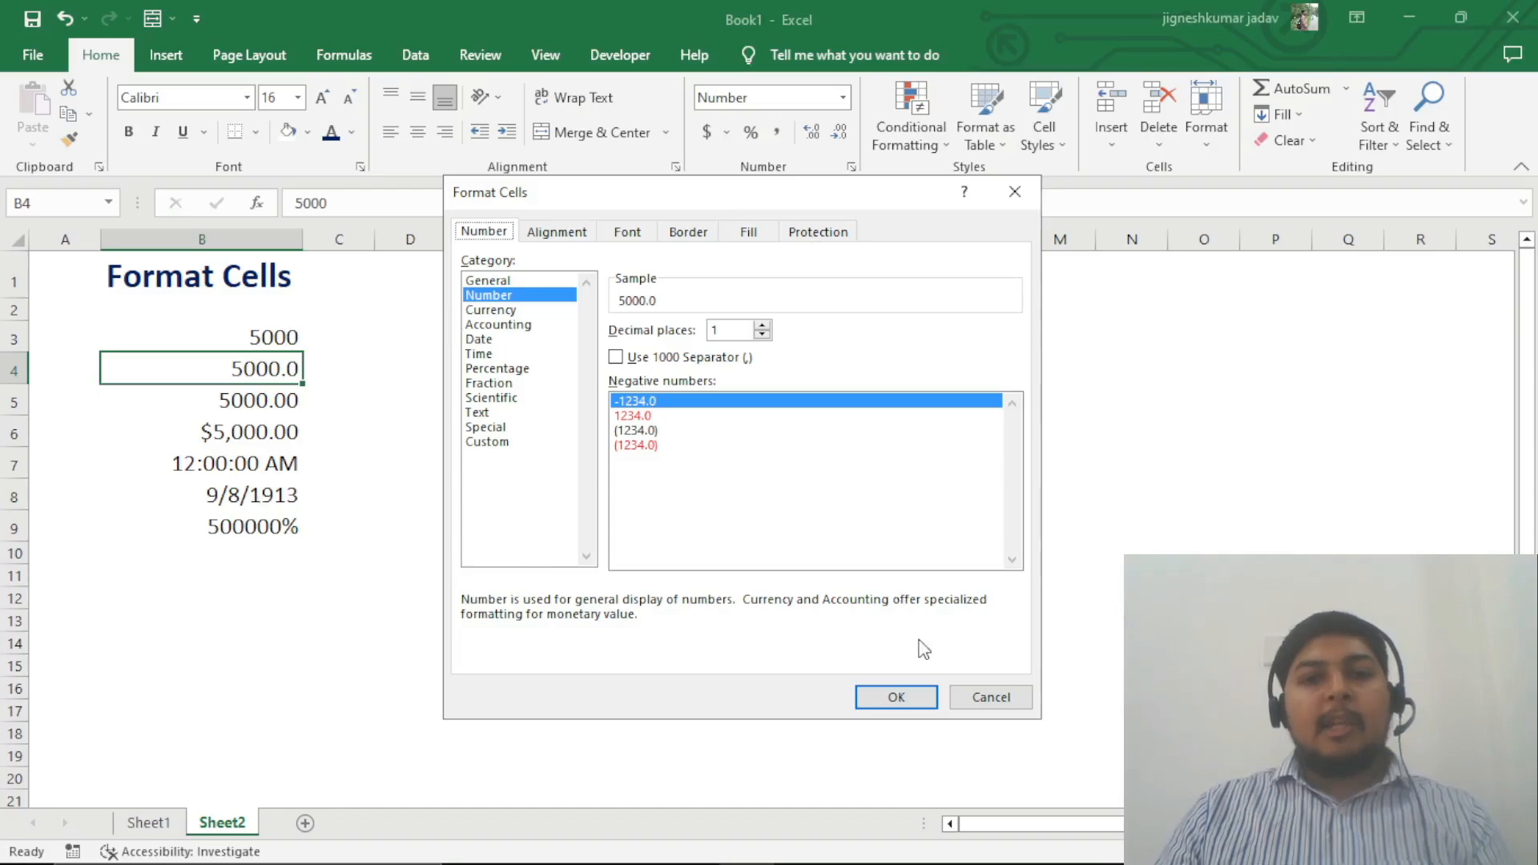
pyautogui.press('Return')
# Step: Check the Number, Currency, Time, Date and Percentage categories of the cells in column B against their contents
pyautogui.press('Up')
pyautogui.press('Down')
pyautogui.press('Down')
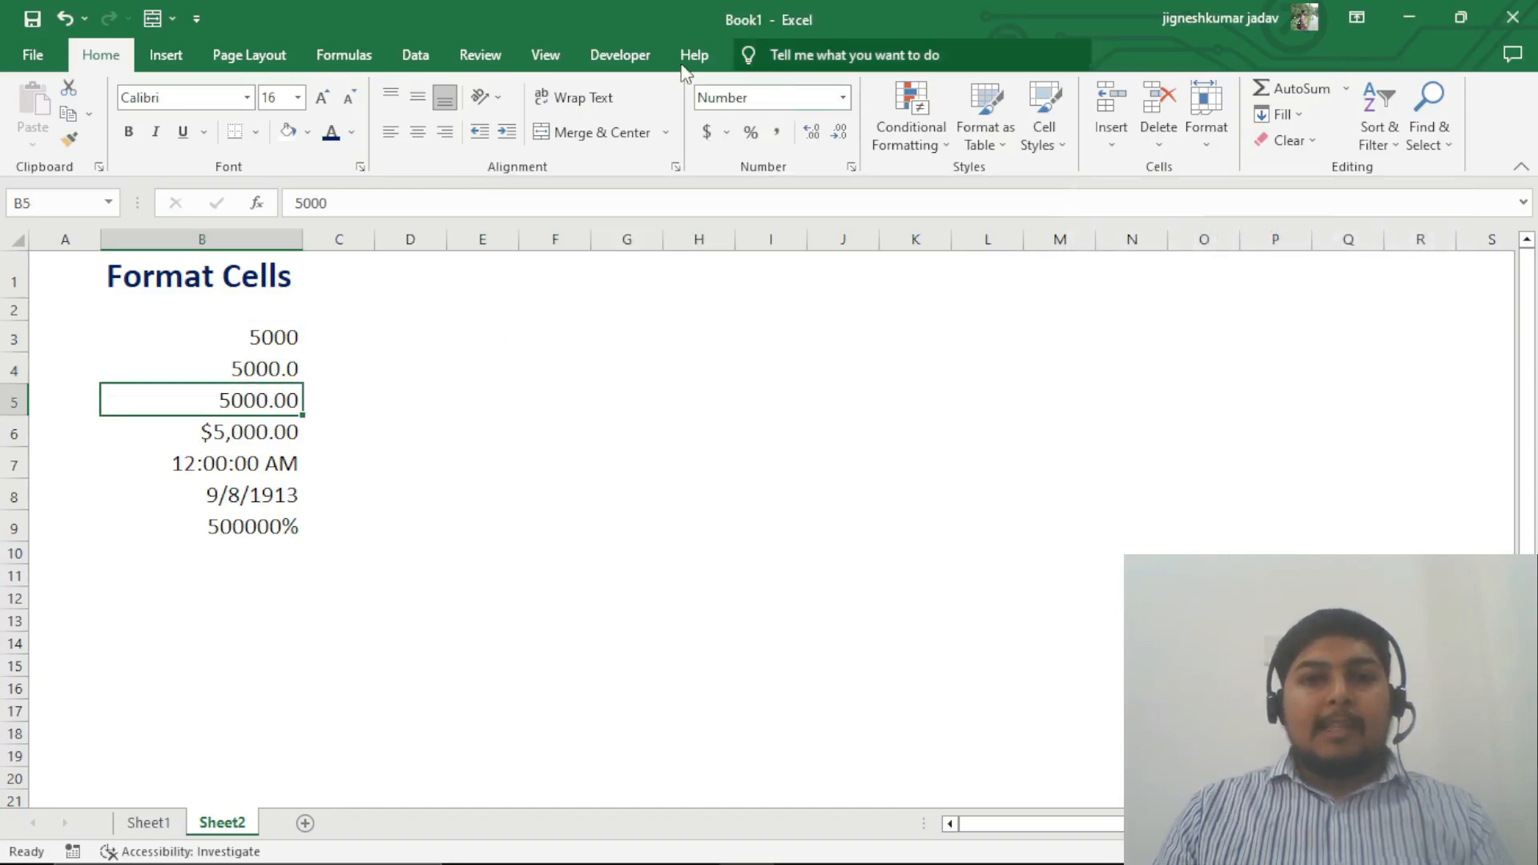
pyautogui.click(252, 435)
pyautogui.press('Up')
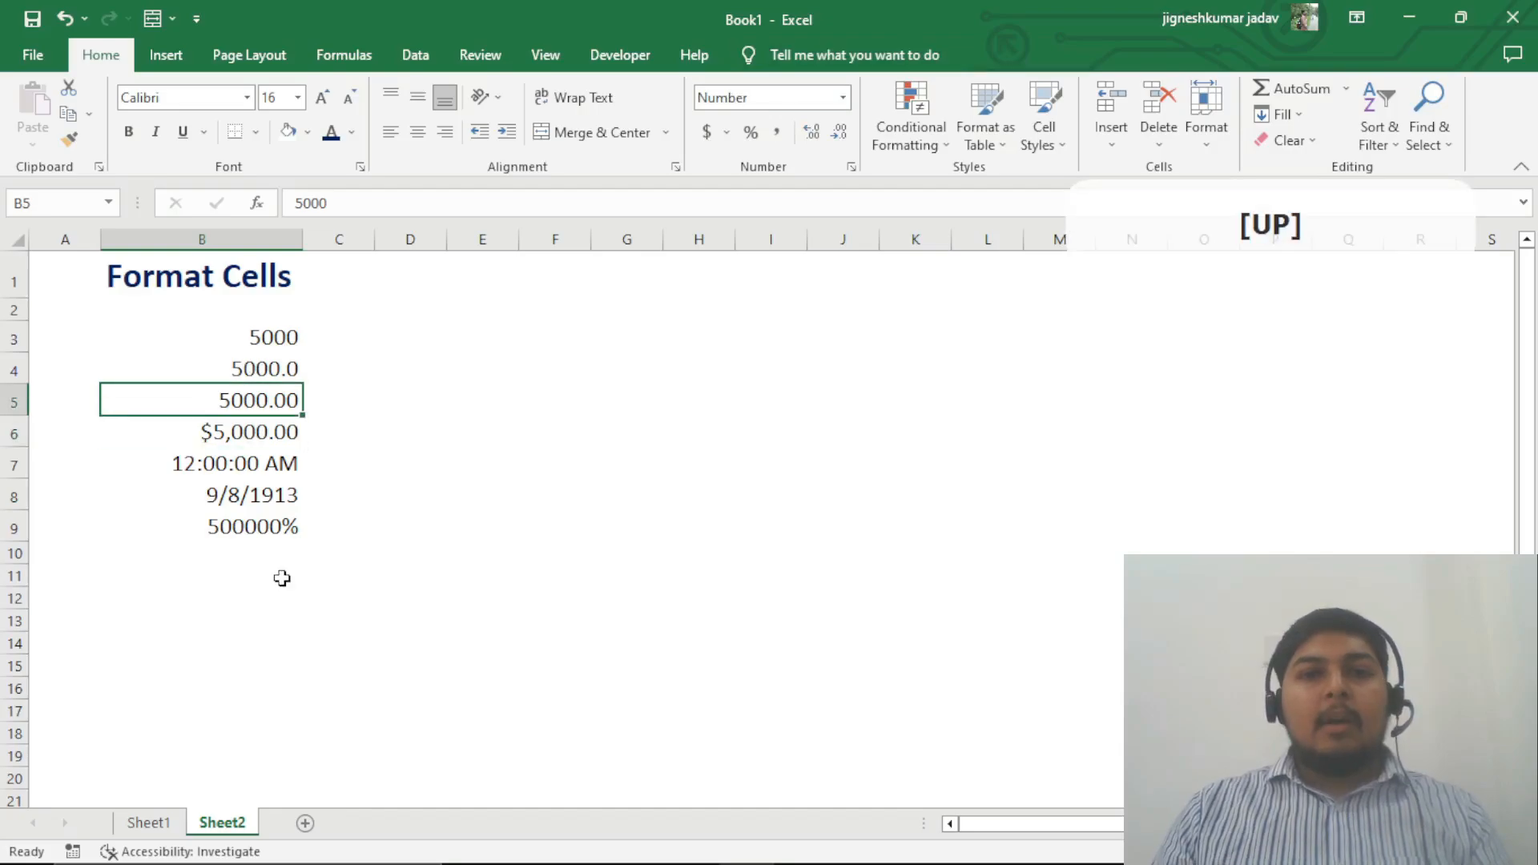
pyautogui.press('Down')
pyautogui.press('Down')
pyautogui.press('Down')
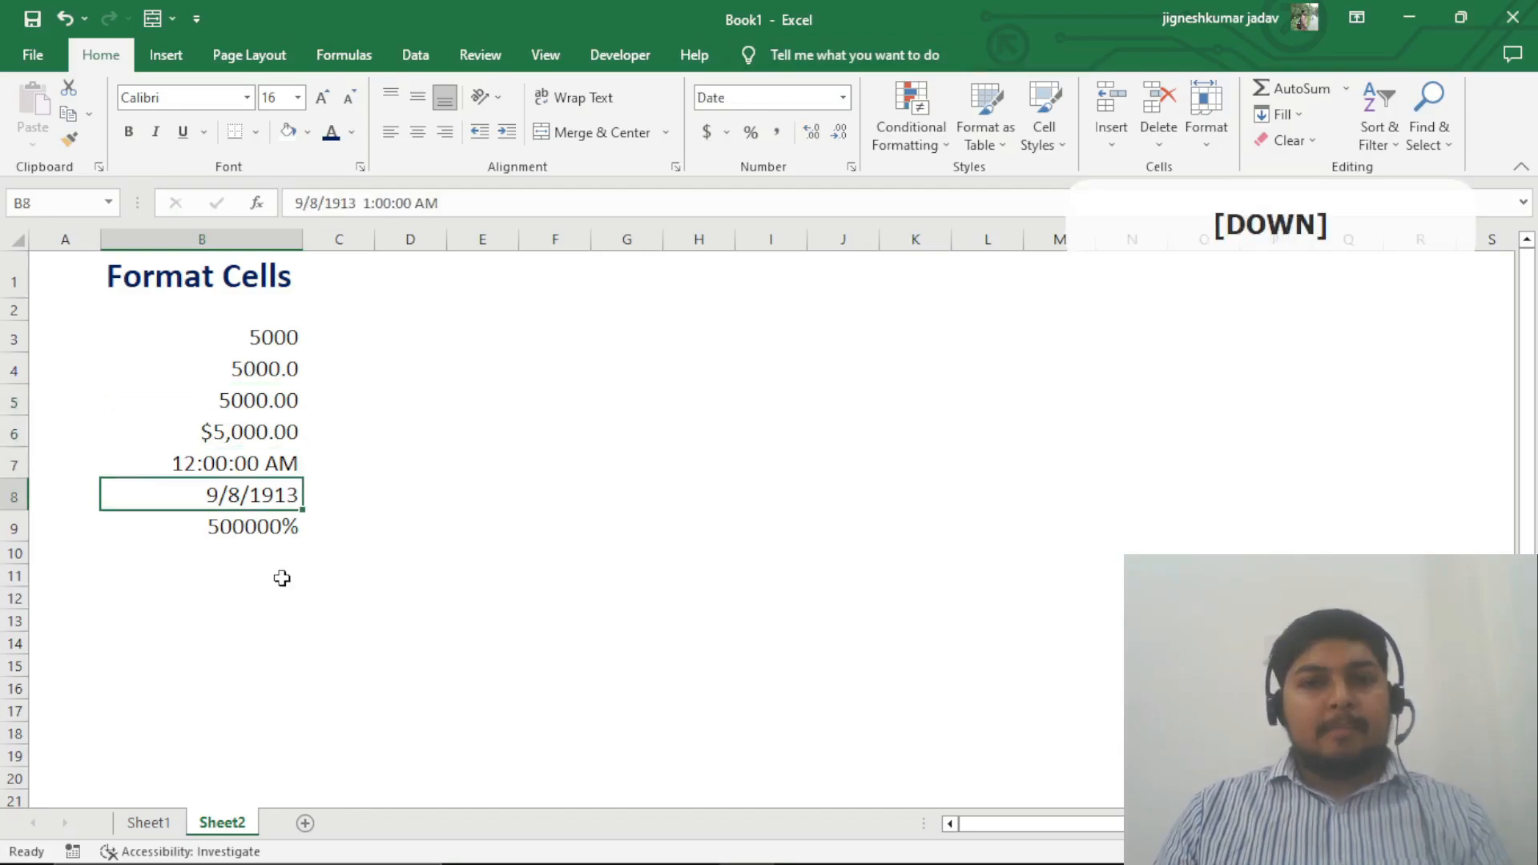
pyautogui.press('Down')
pyautogui.press('Up')
pyautogui.press('Up')
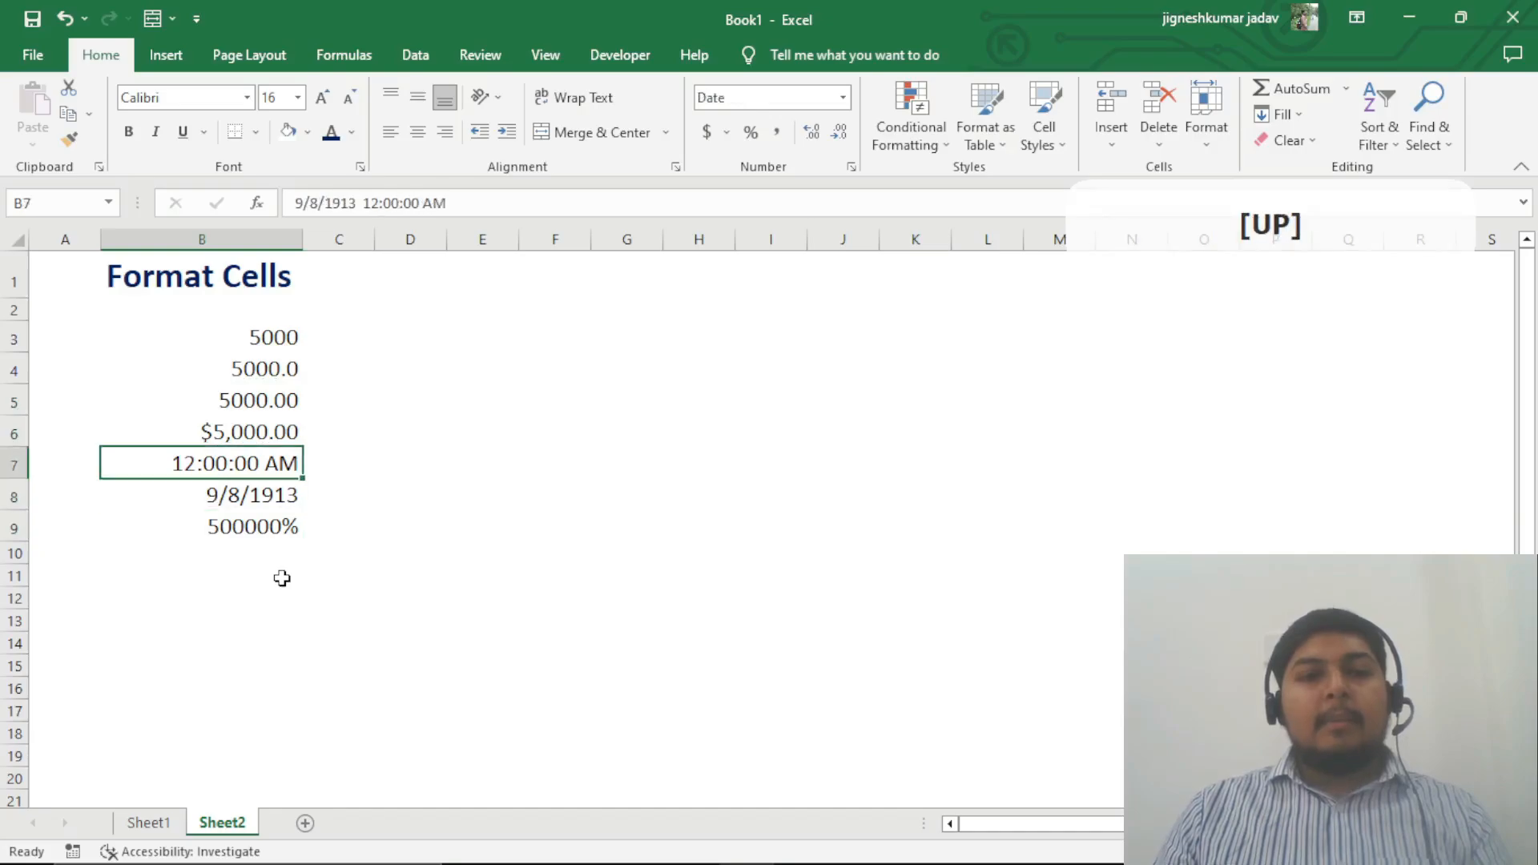
pyautogui.press('Up')
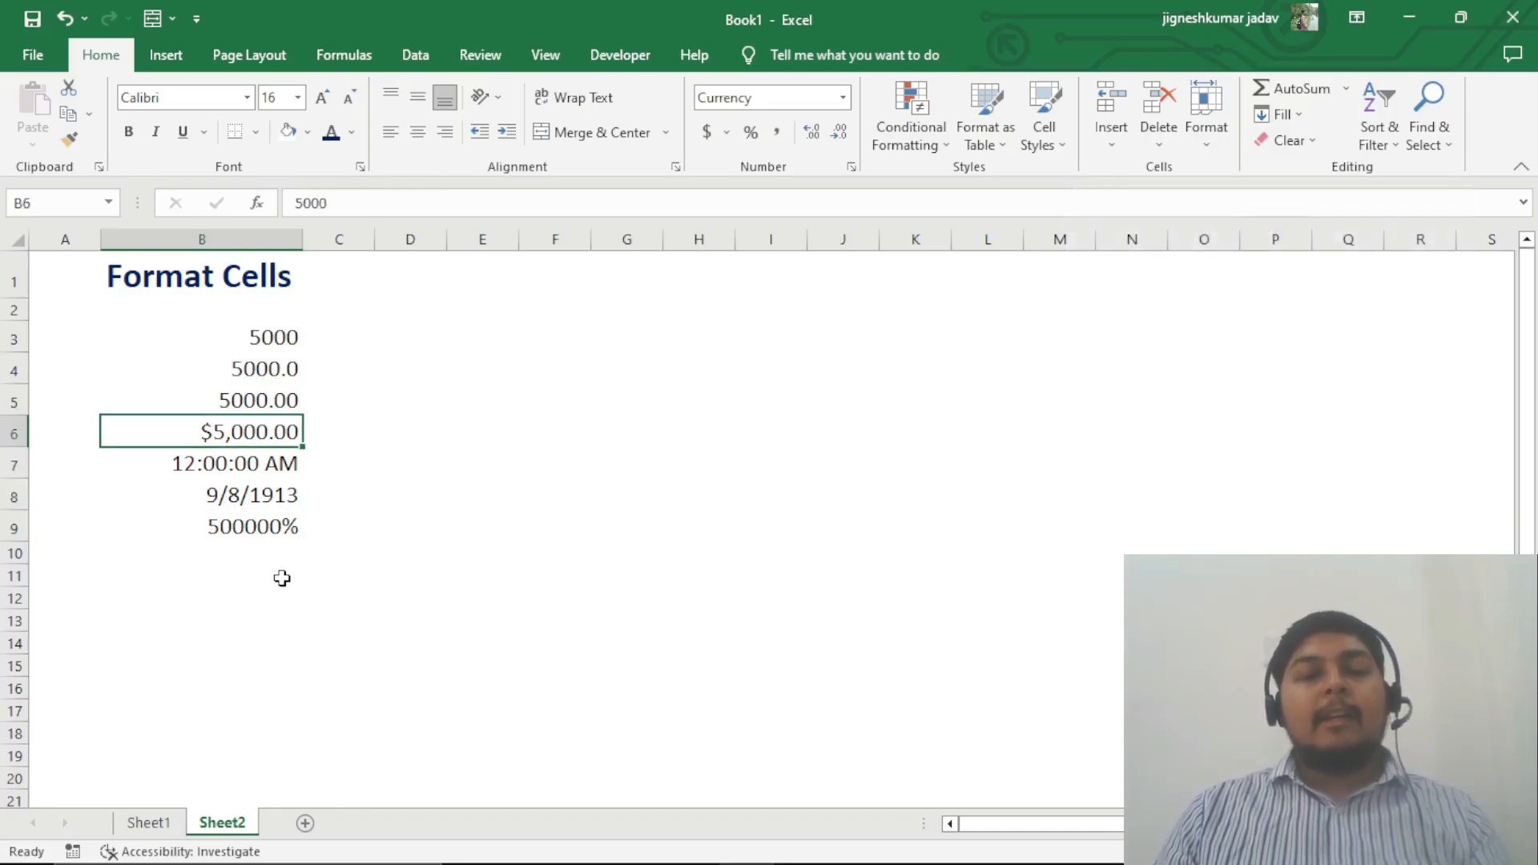
pyautogui.press('Up')
pyautogui.press('Up')
pyautogui.press('Up')
pyautogui.press('Down')
pyautogui.press('Down')
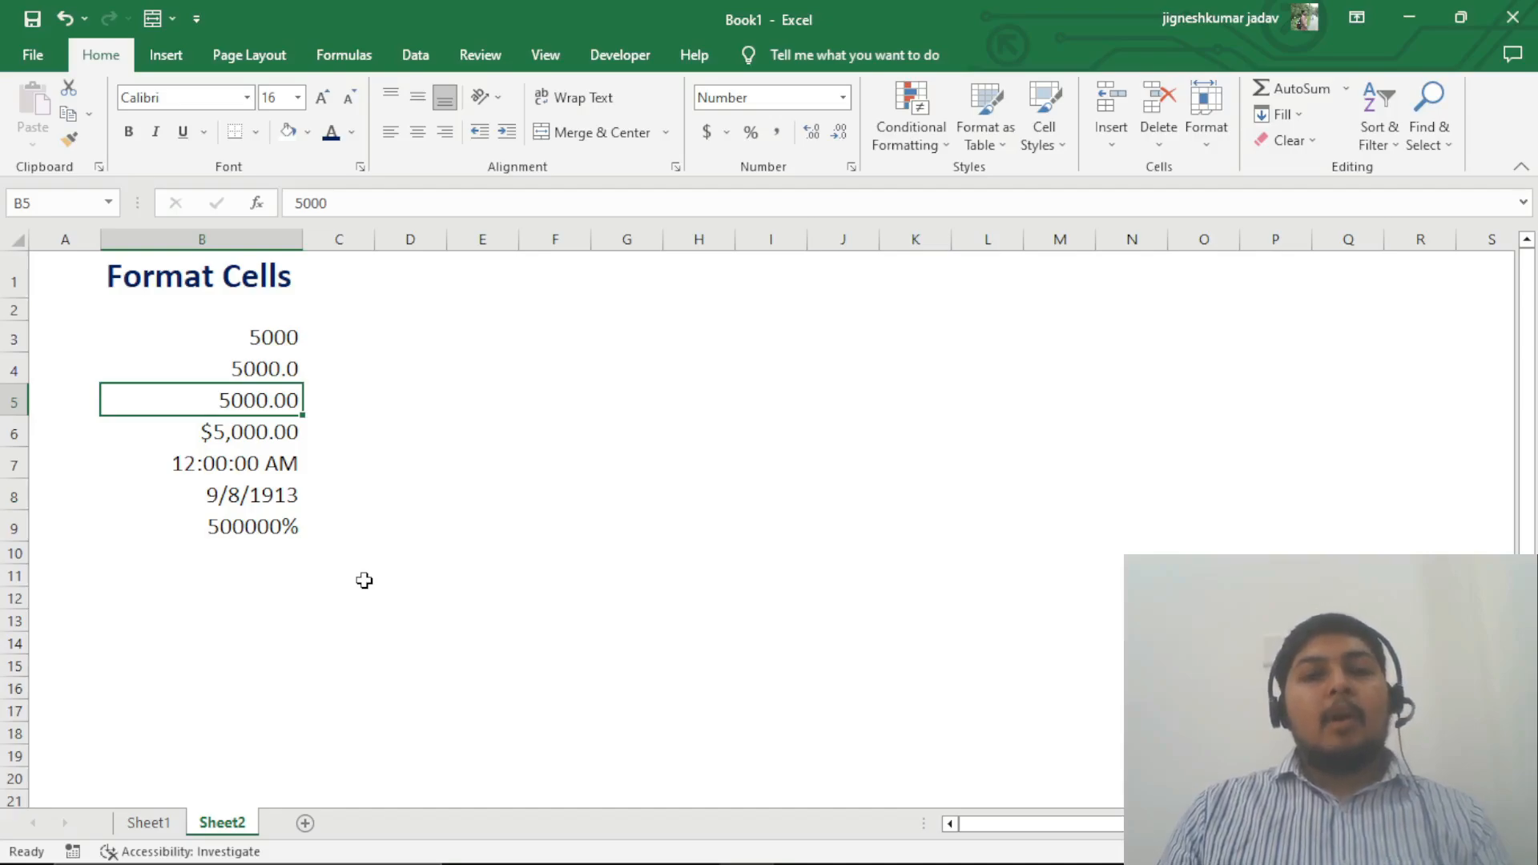
pyautogui.press('Down')
pyautogui.press('Down')
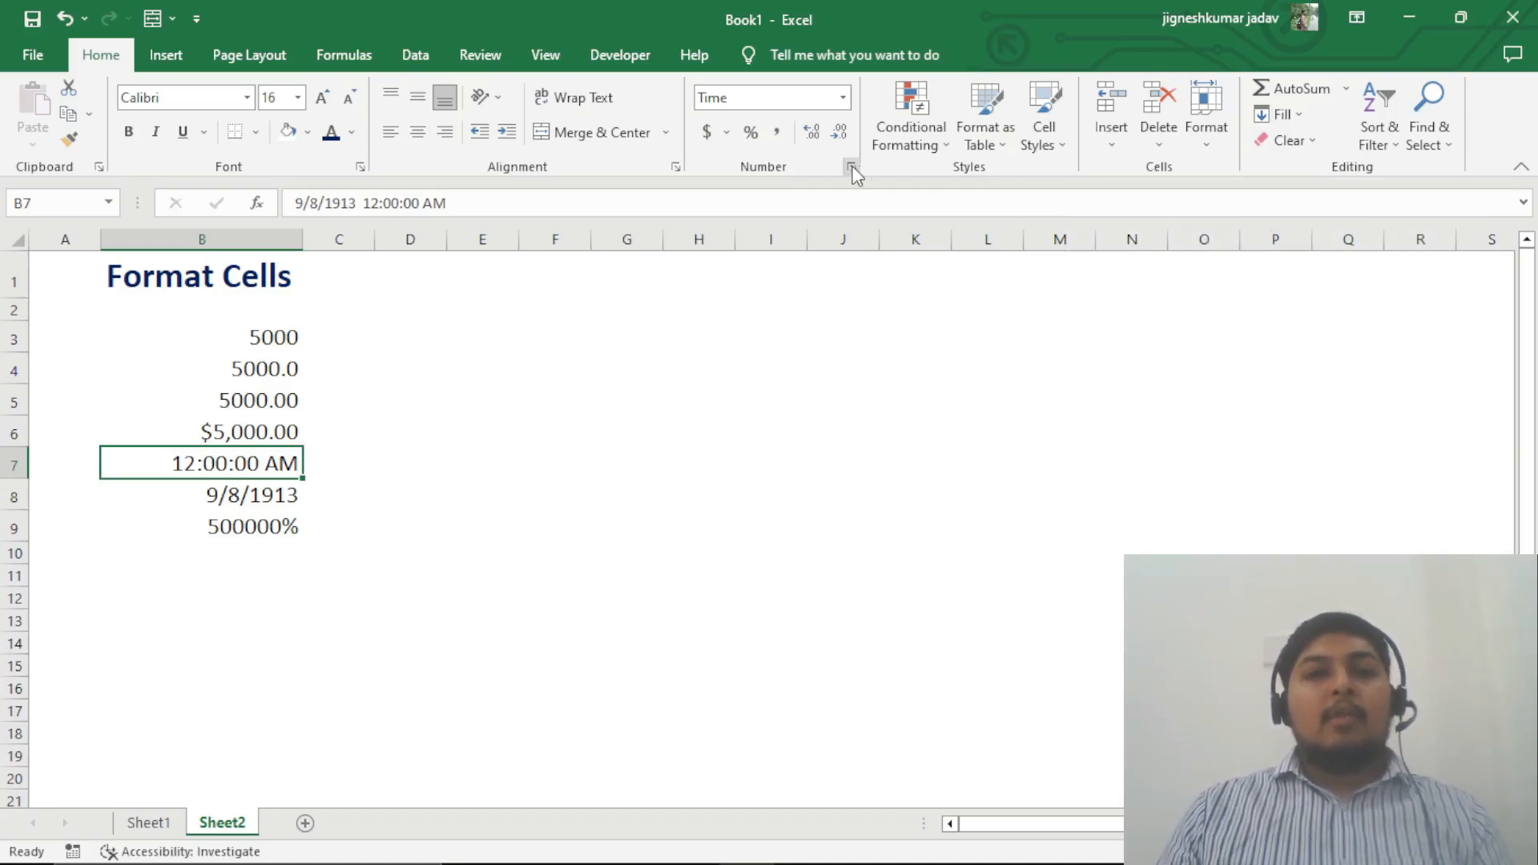
pyautogui.click(218, 498)
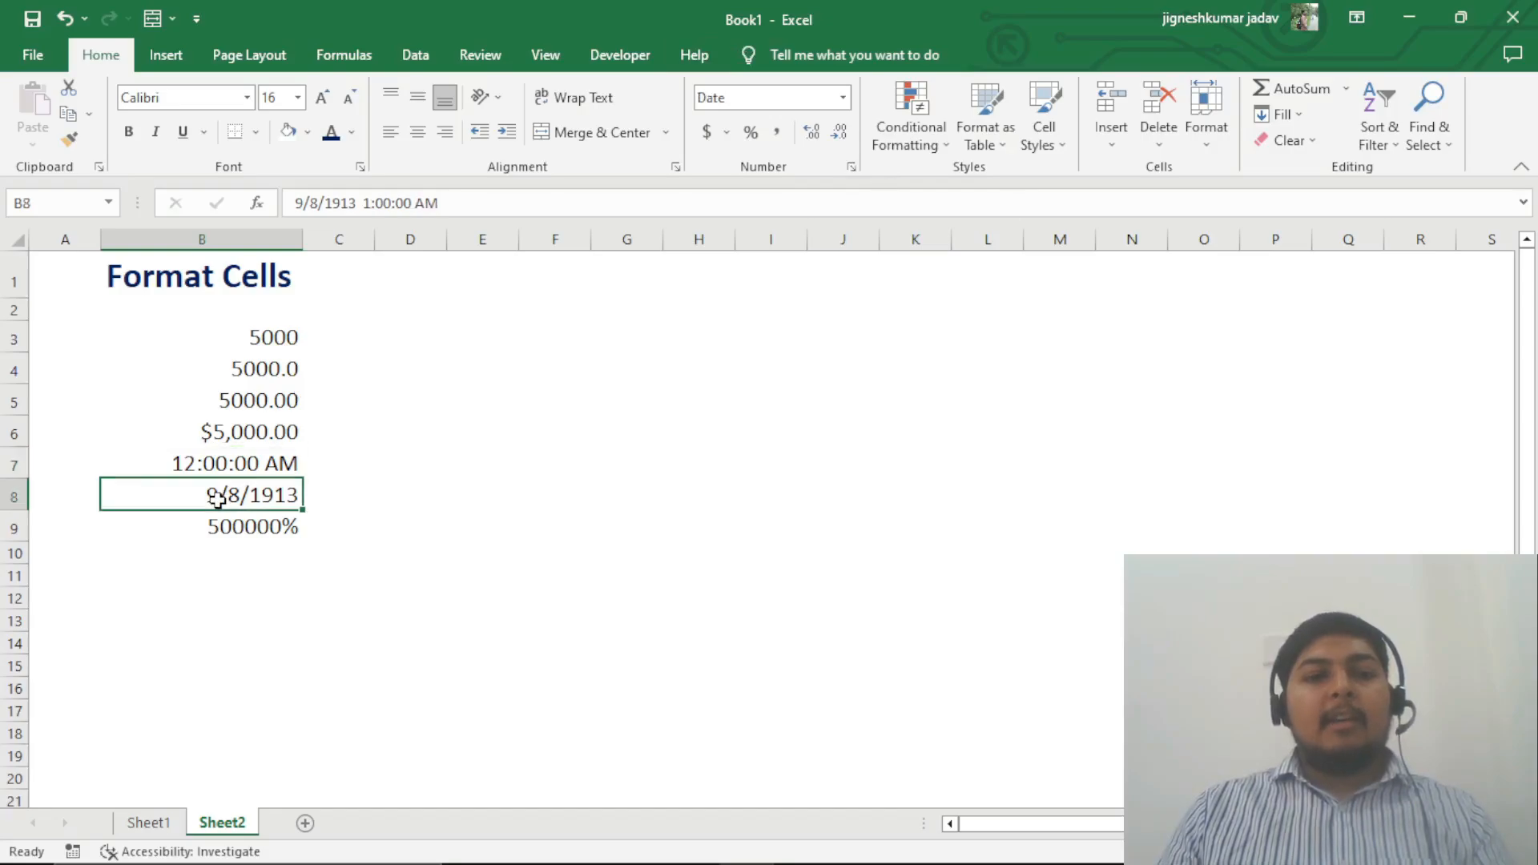
pyautogui.click(215, 527)
pyautogui.click(262, 337)
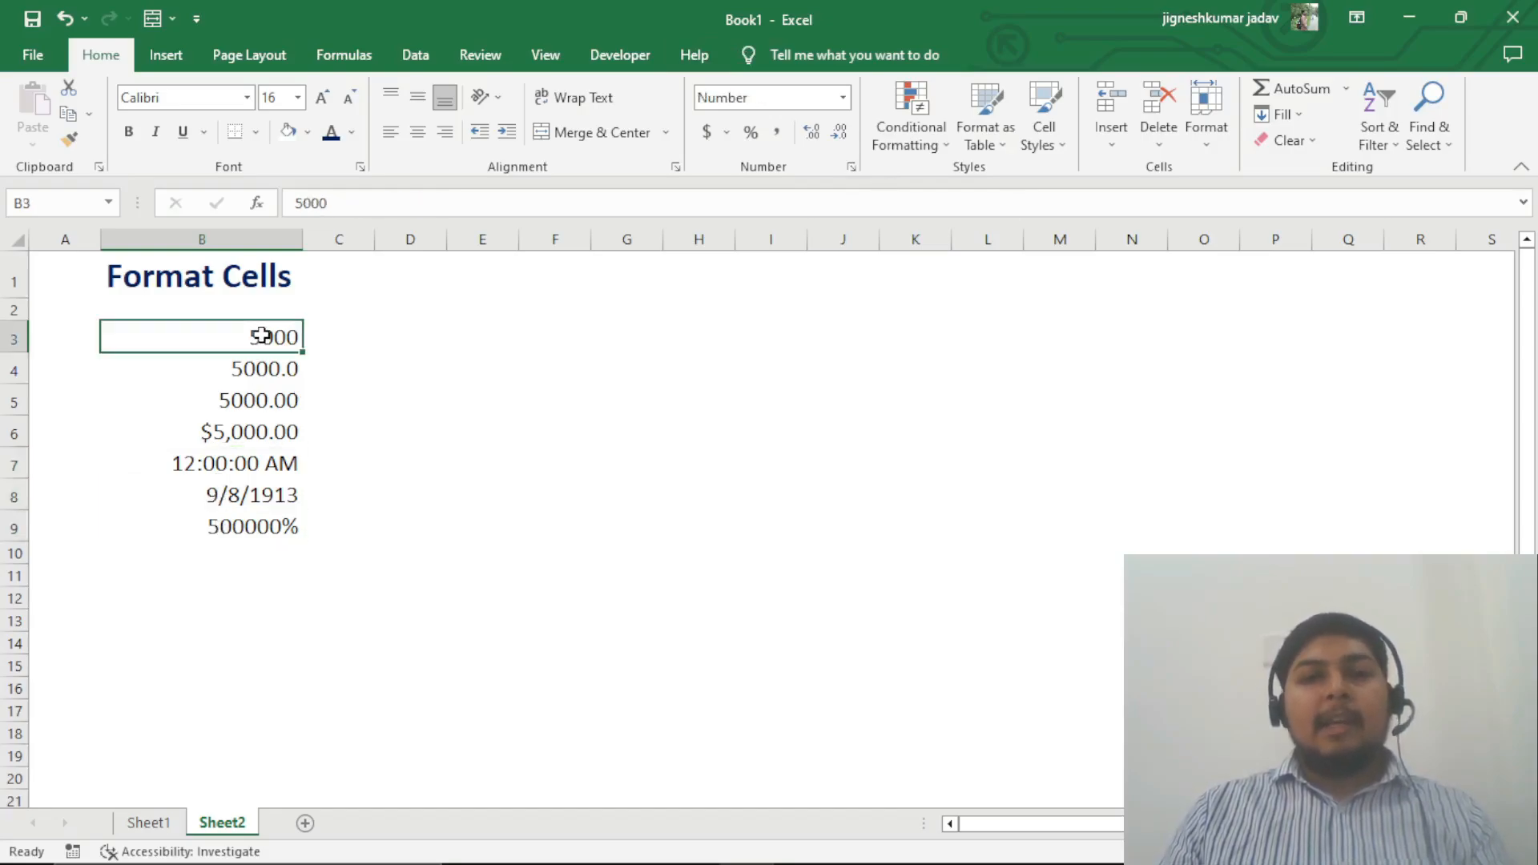
pyautogui.click(257, 366)
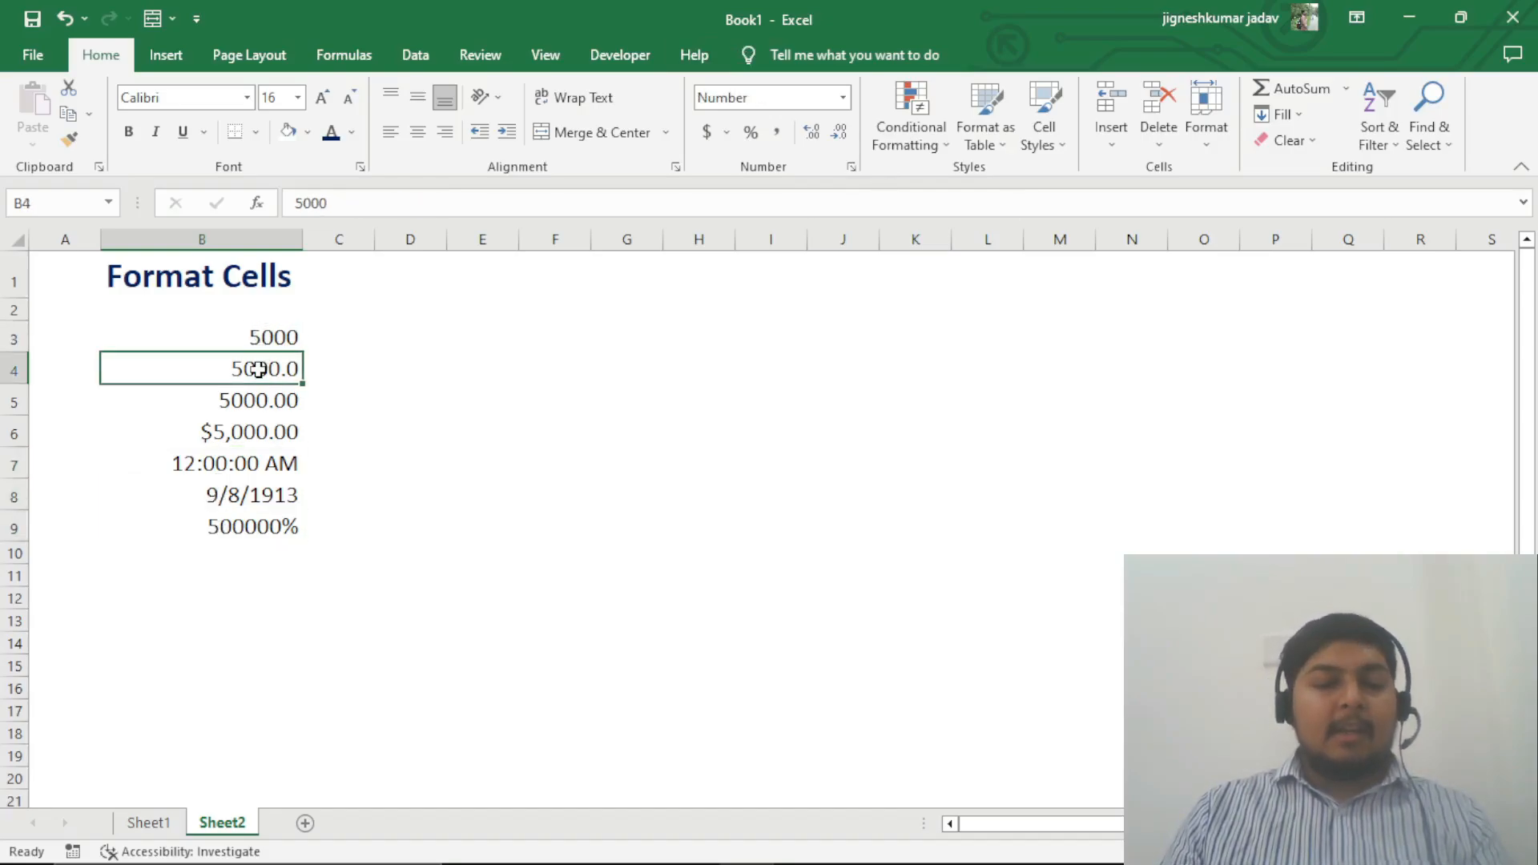
# Step: Apply the Number format to cell B3 and adjust it to show three decimal places
pyautogui.press('Up')
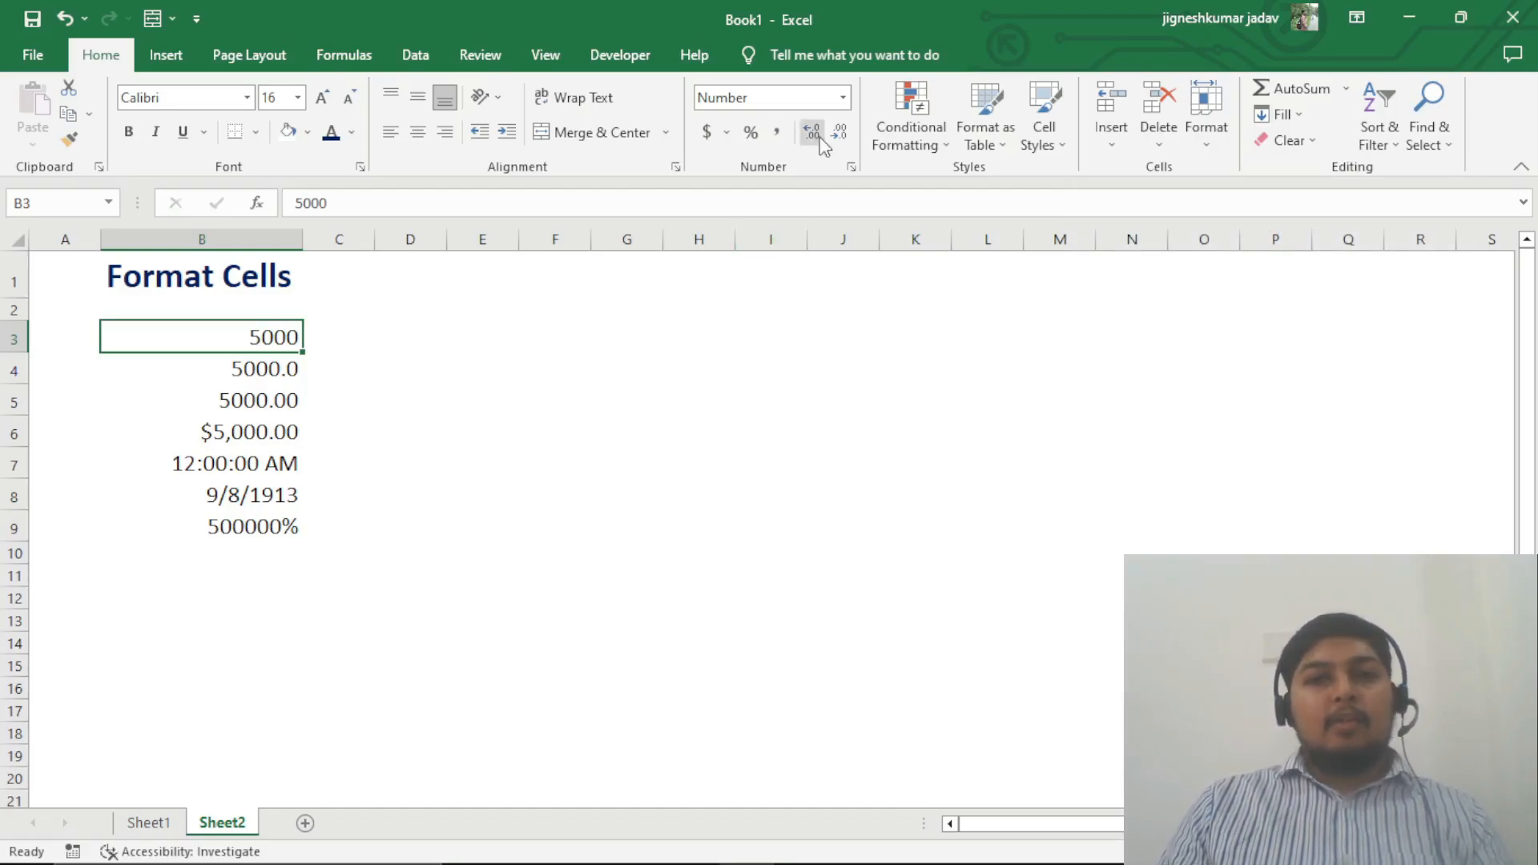
pyautogui.click(843, 98)
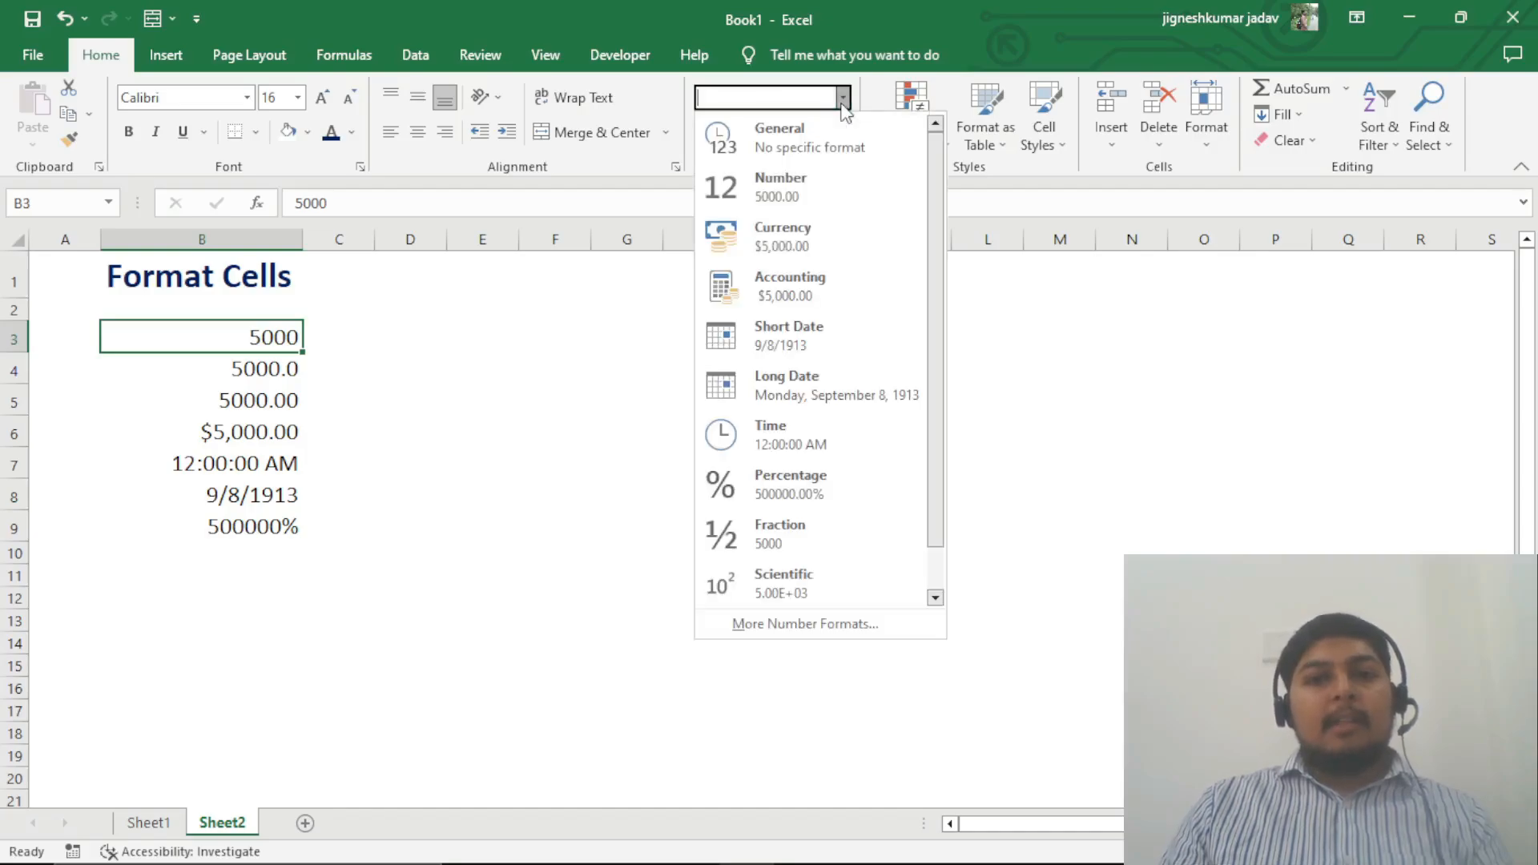
pyautogui.click(808, 193)
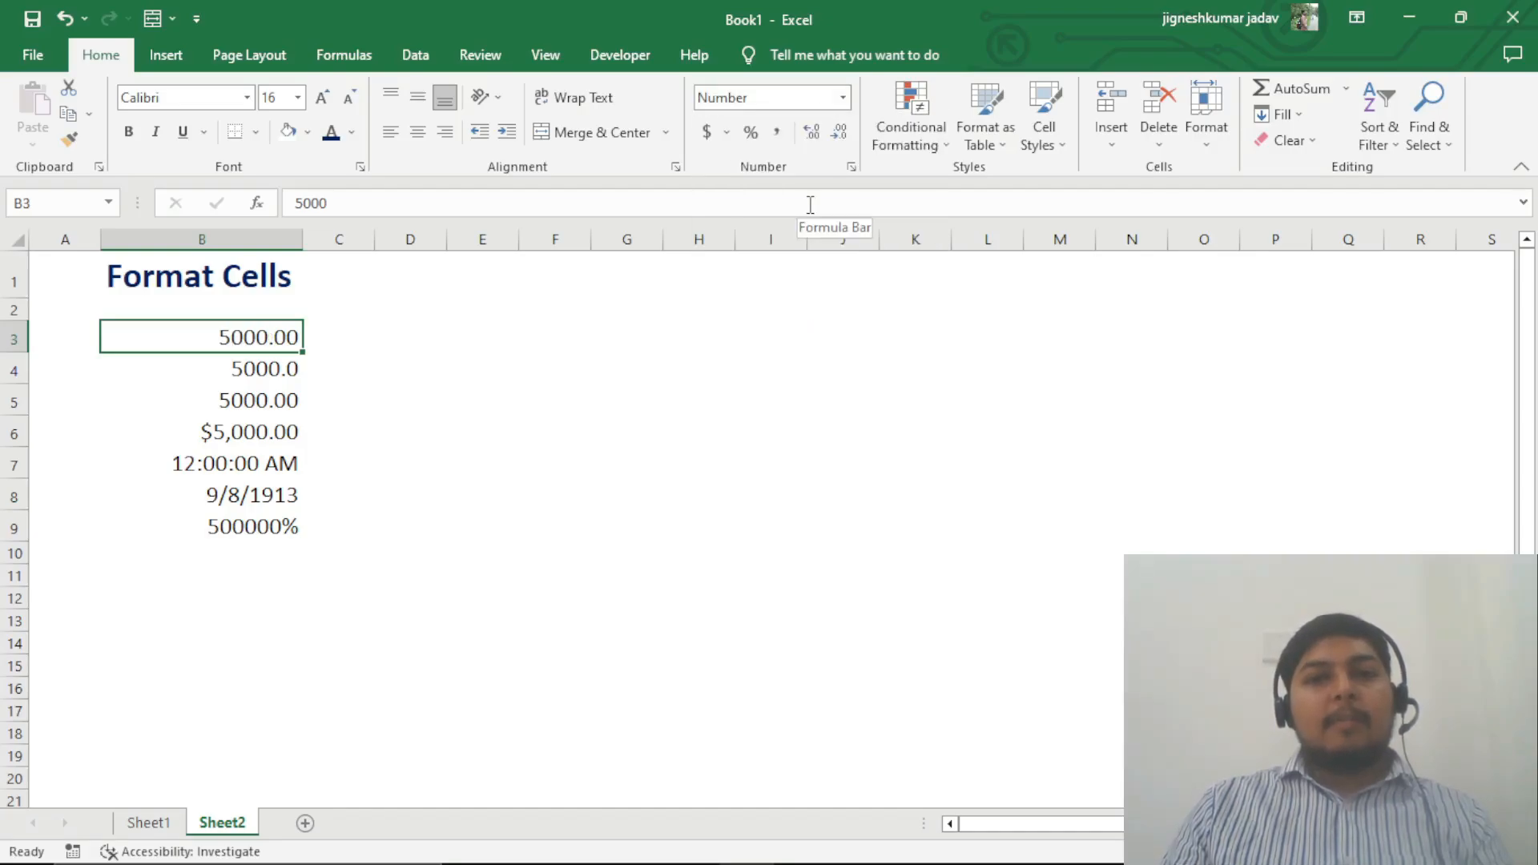
pyautogui.click(820, 138)
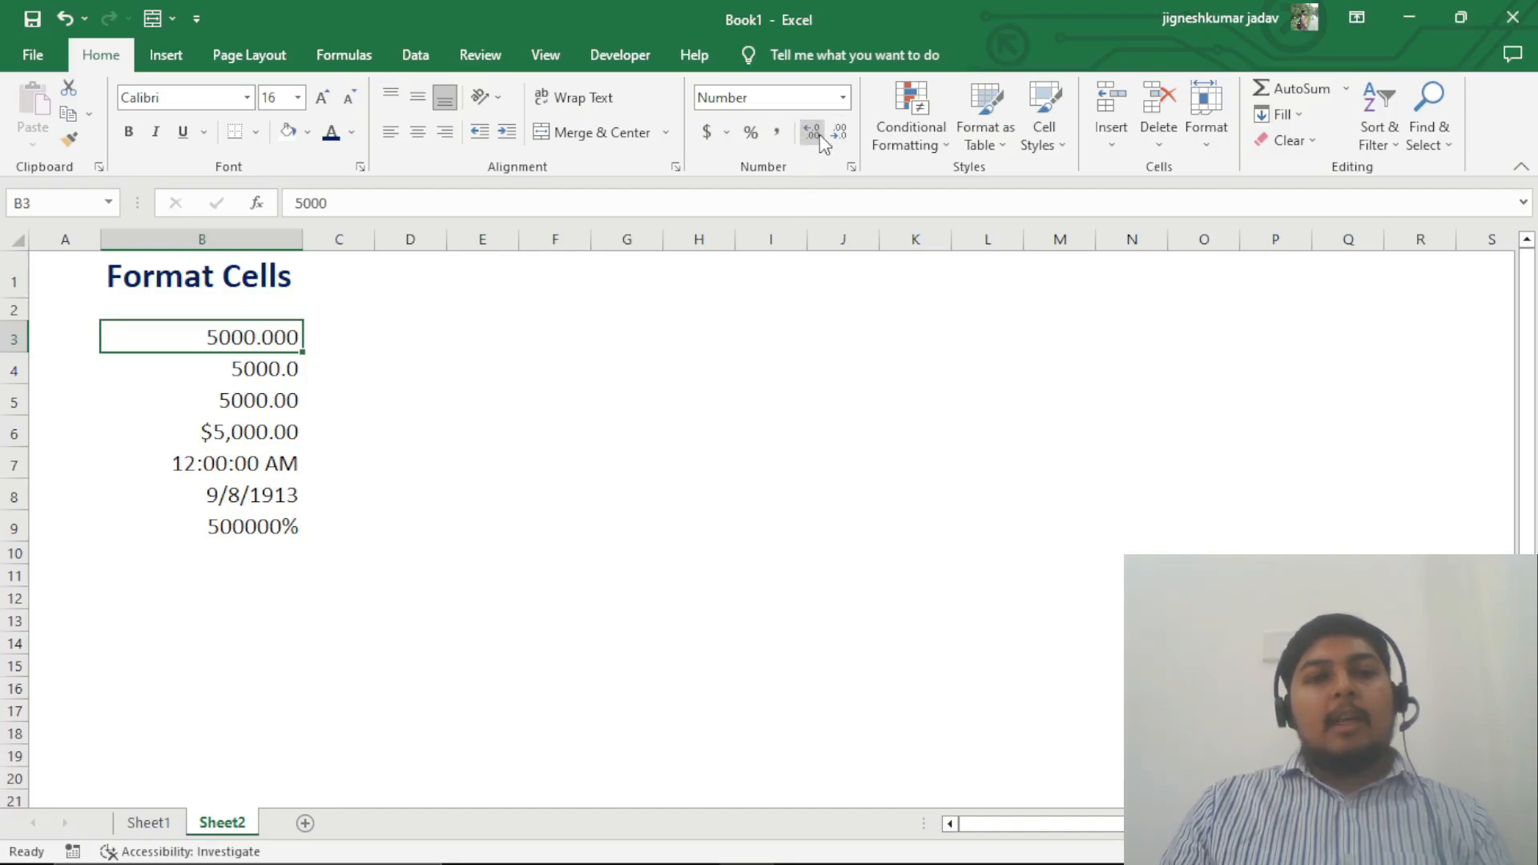
pyautogui.click(820, 138)
pyautogui.click(840, 134)
pyautogui.click(840, 135)
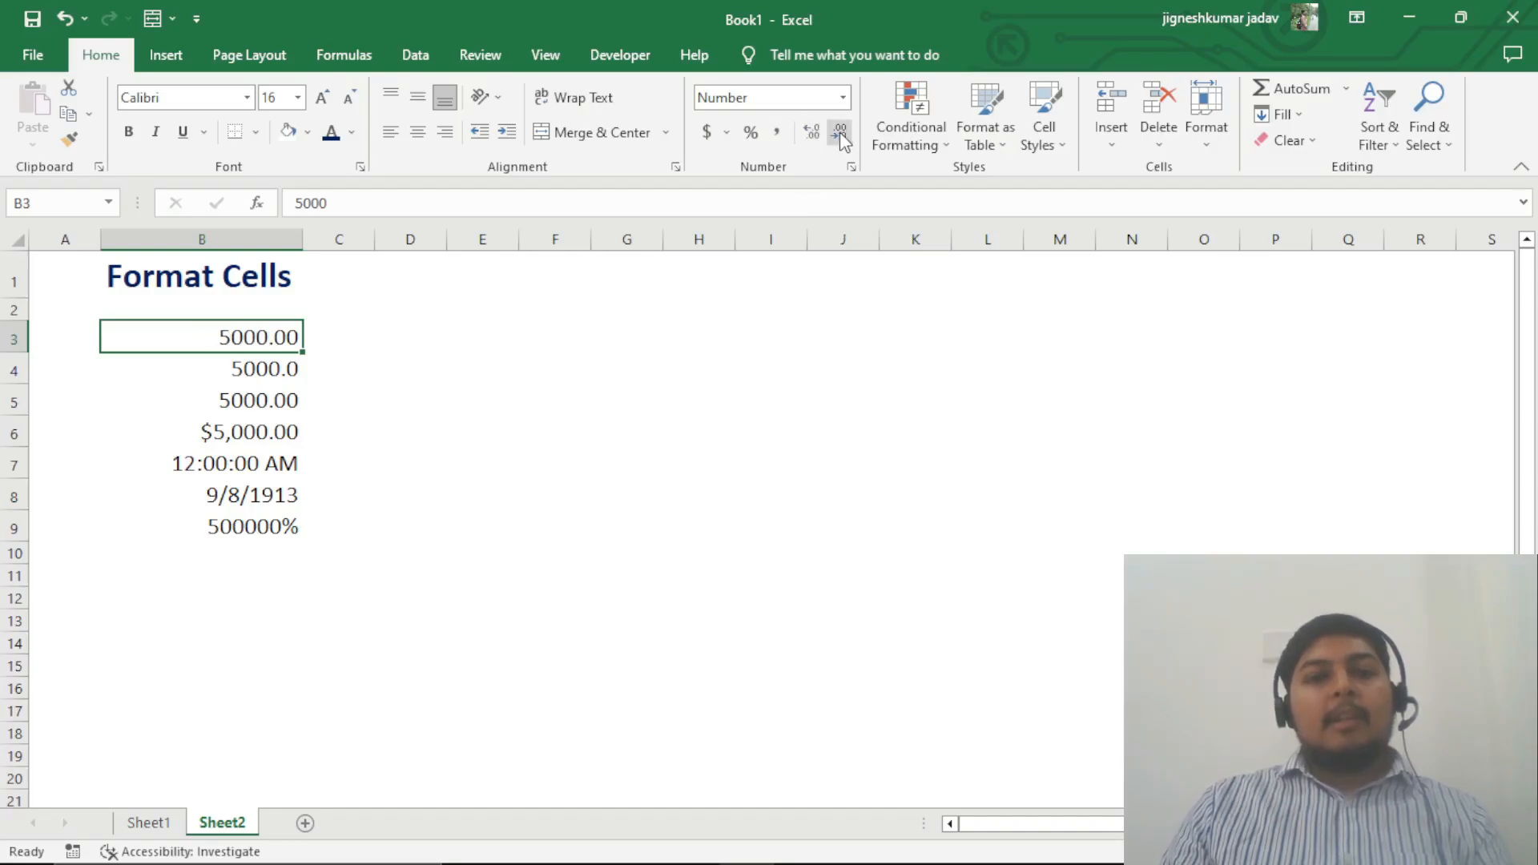
pyautogui.click(824, 132)
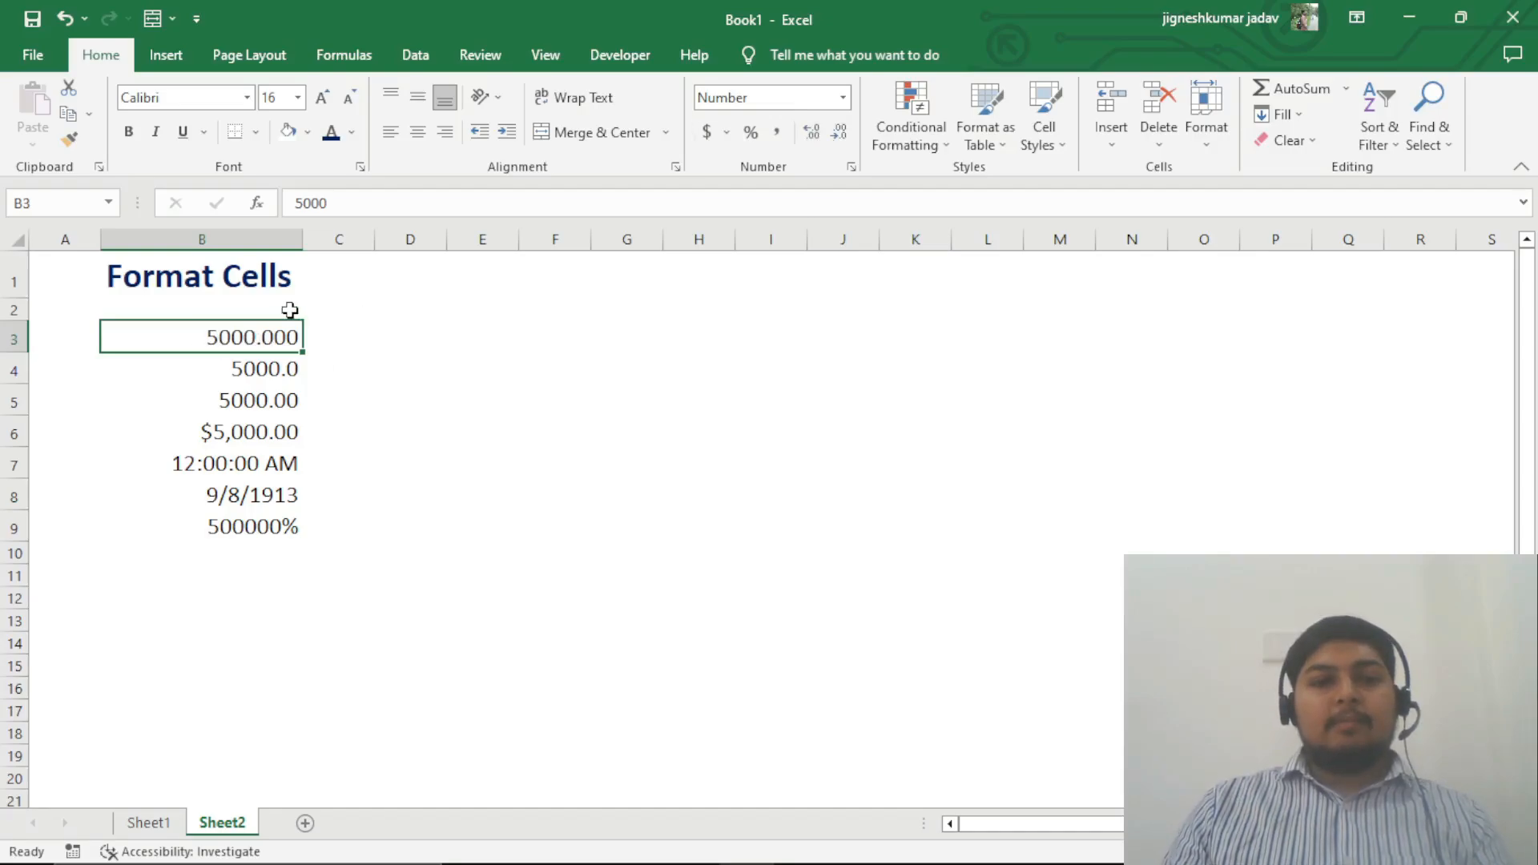
# Step: Check which number format categories are assigned to cells B4 and B7
pyautogui.hotkey('ctrl', 'Down')
pyautogui.click(237, 370)
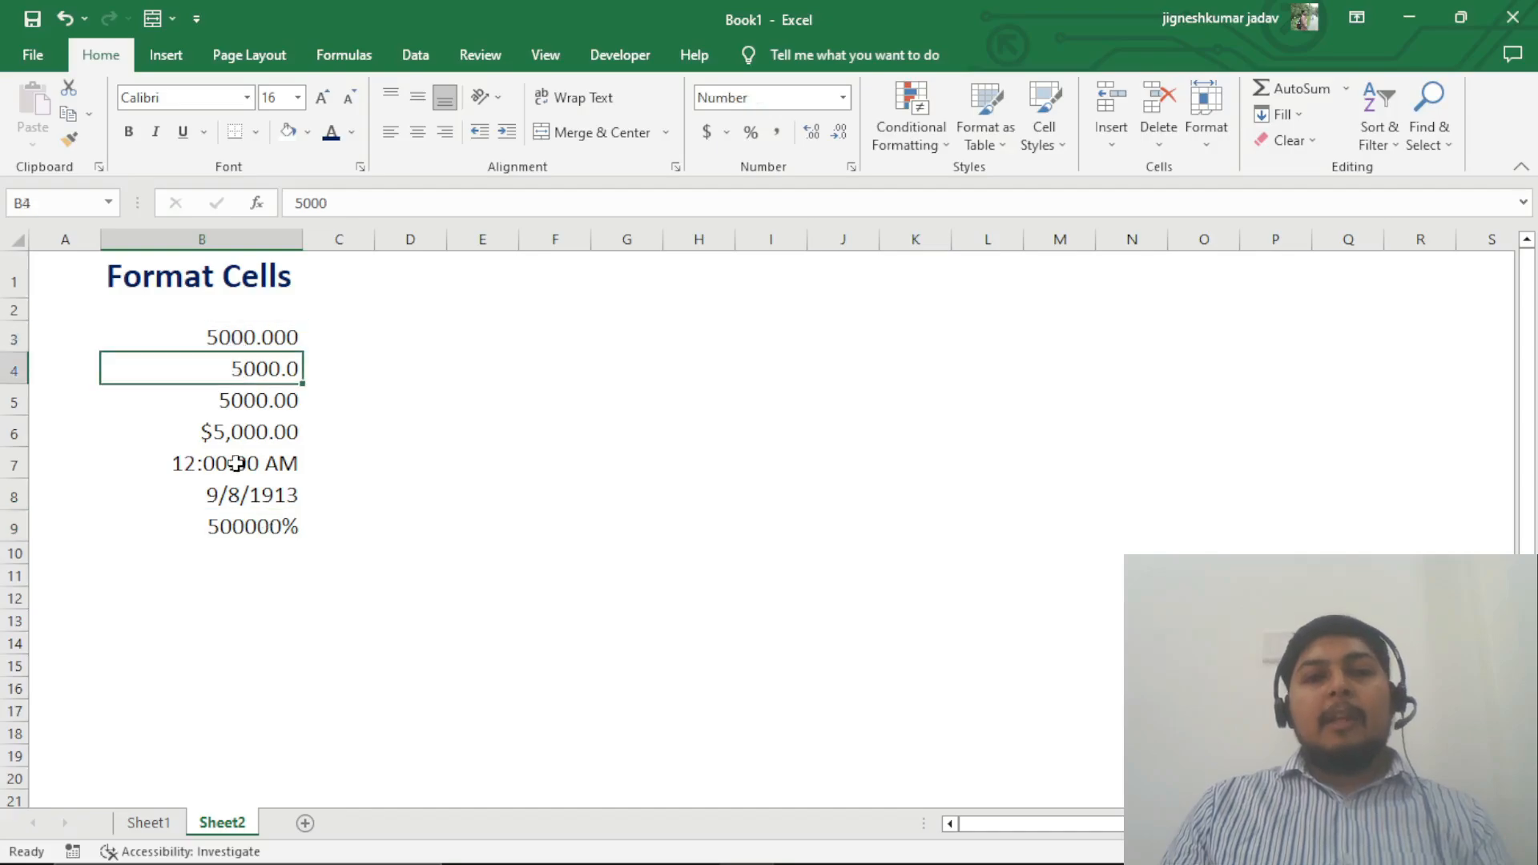
pyautogui.click(237, 463)
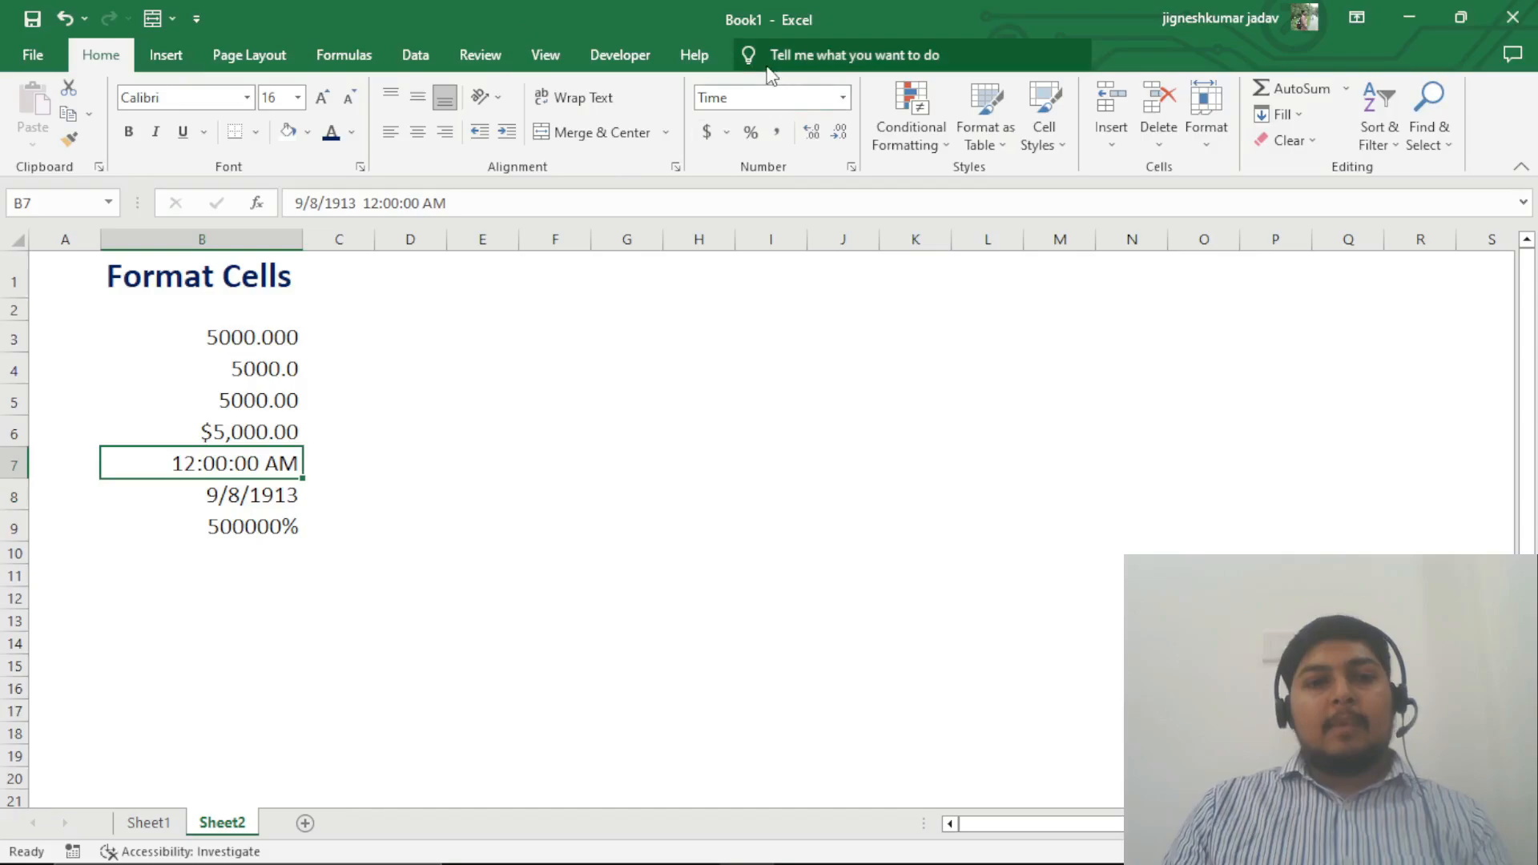
# Step: Inspect the Format Cells number settings of cell B3, moving the dialog clear of the data, and cancel it
pyautogui.click(254, 343)
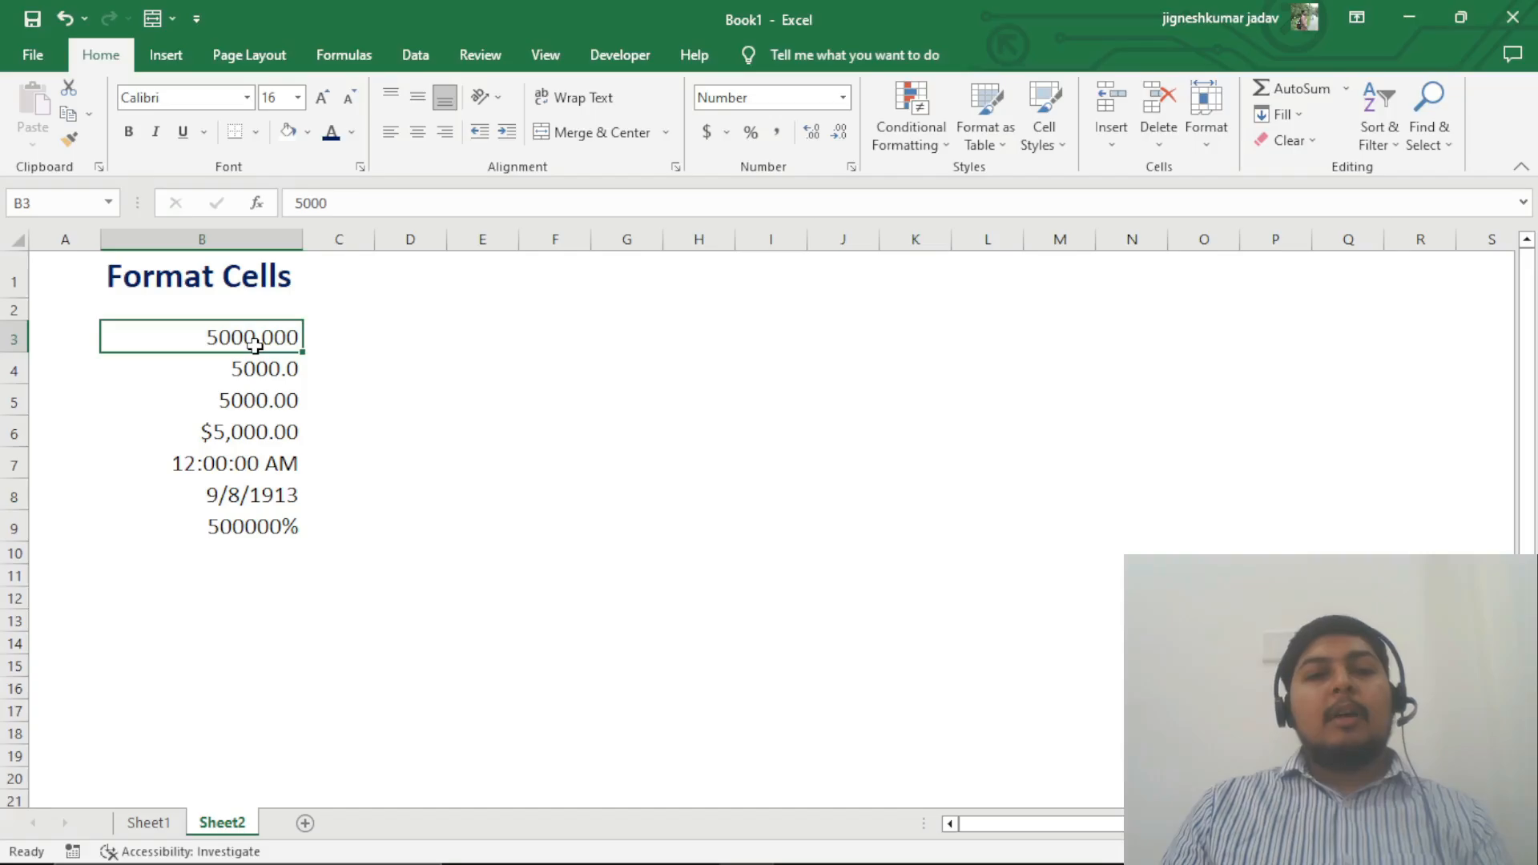
pyautogui.rightClick(256, 345)
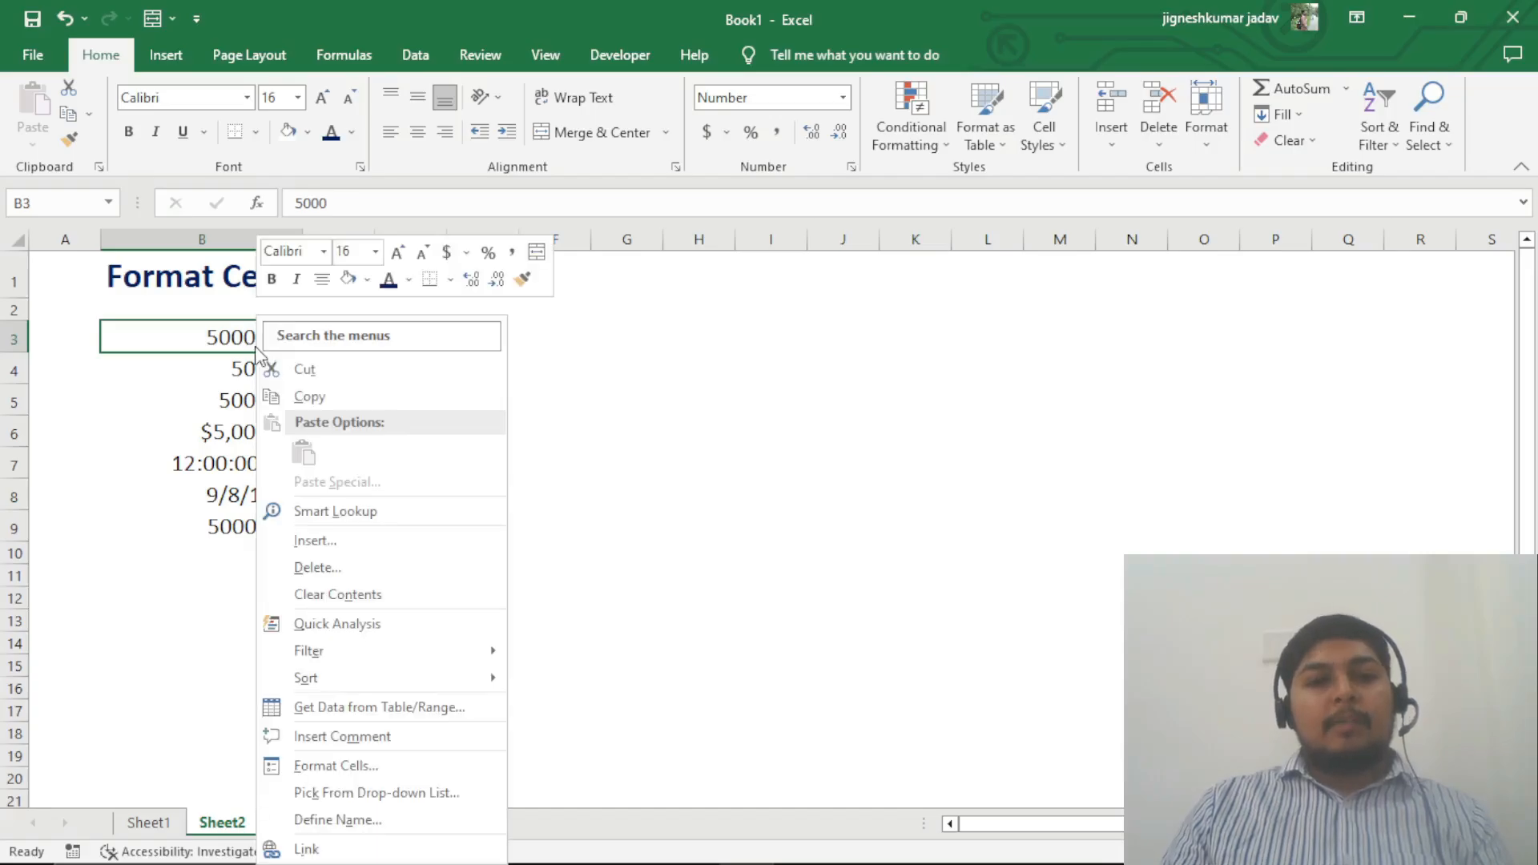
pyautogui.click(404, 767)
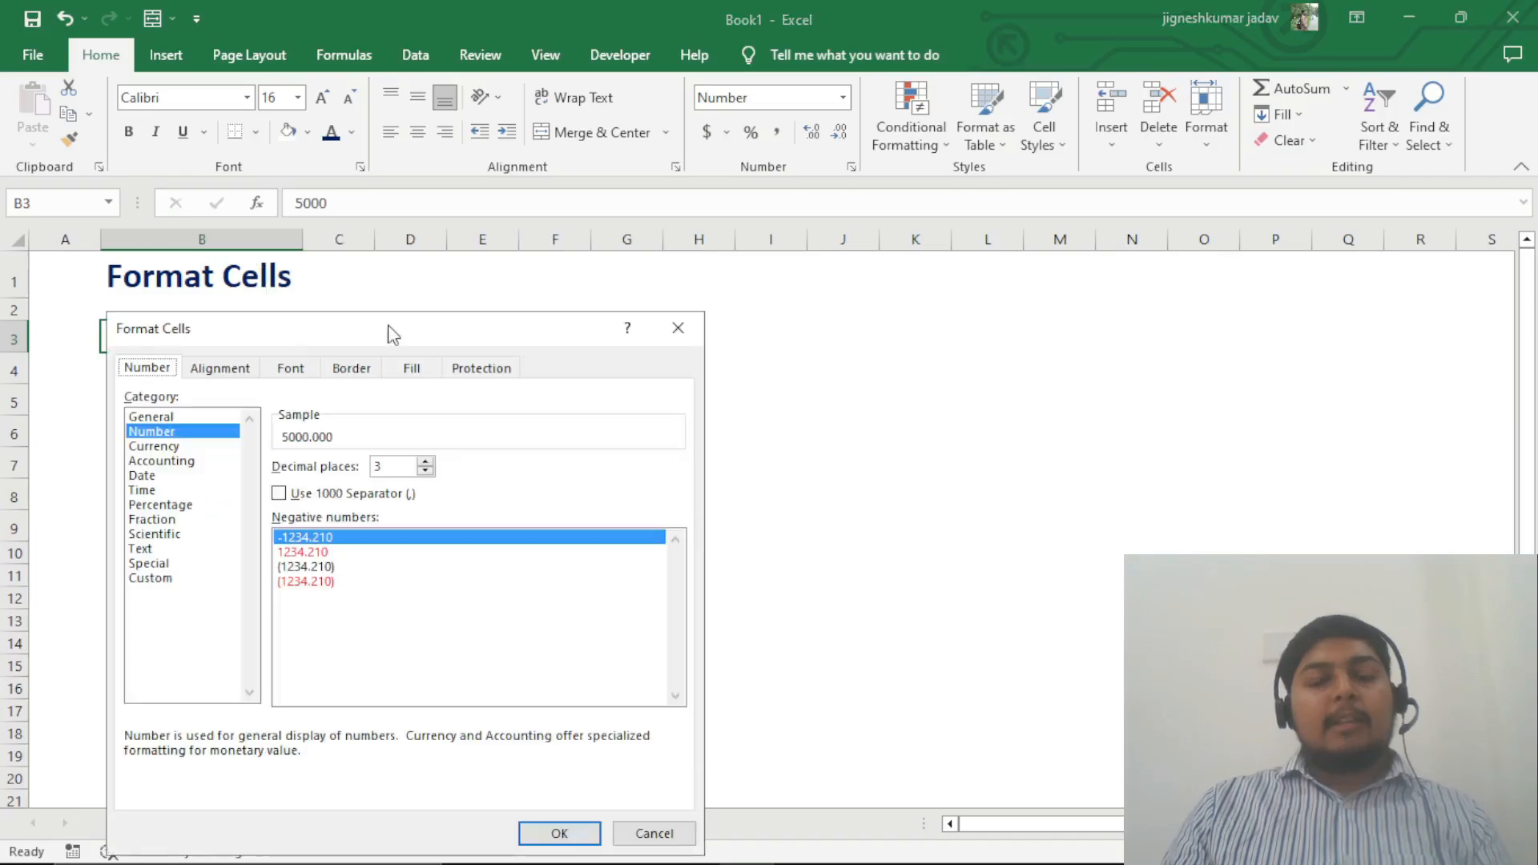
pyautogui.moveTo(645, 253); pyautogui.dragTo(690, 159)
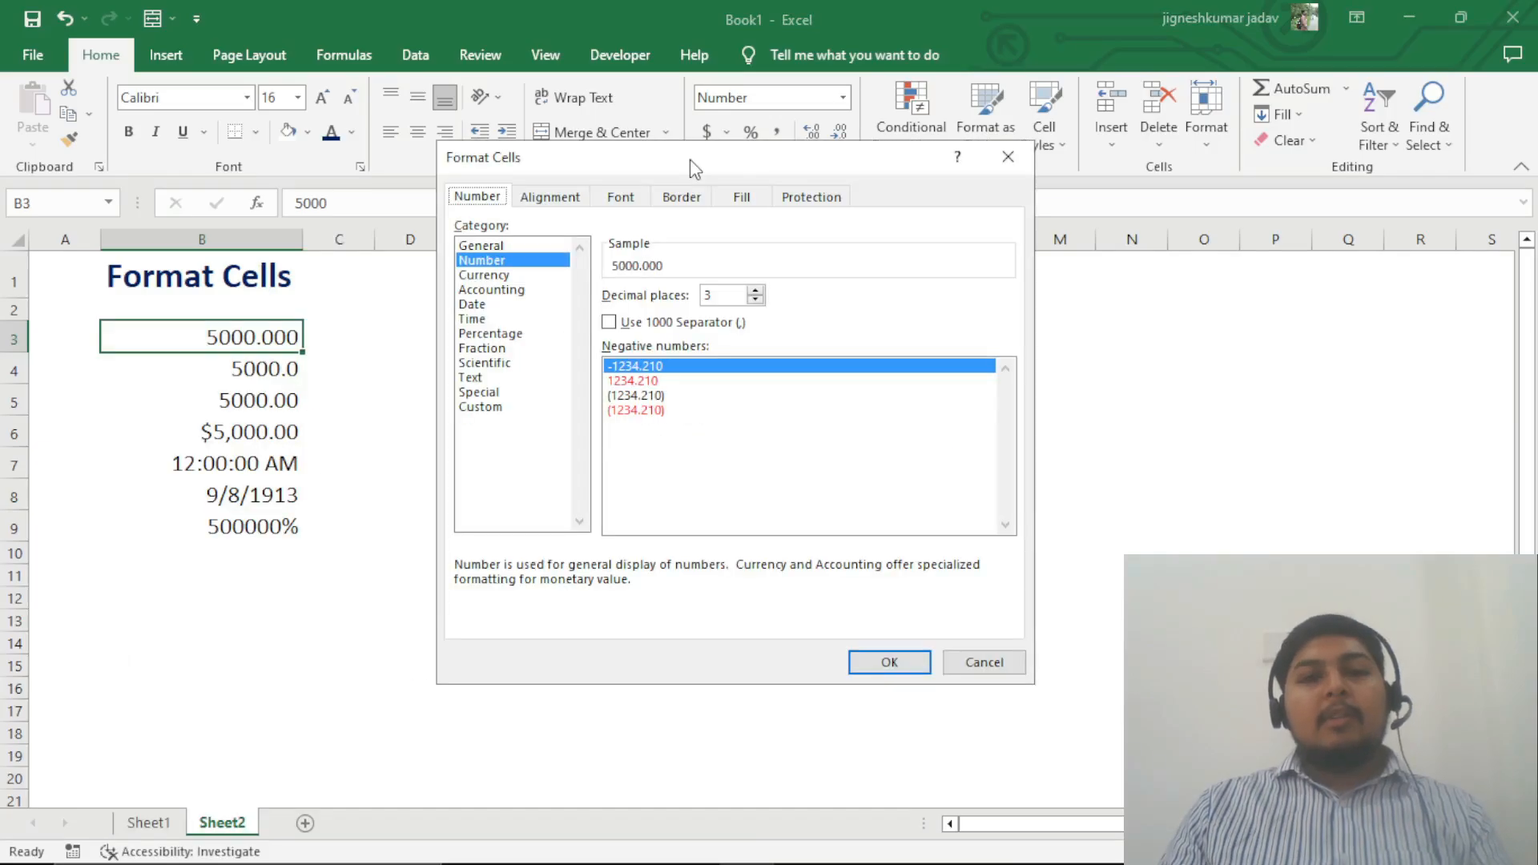
pyautogui.click(982, 663)
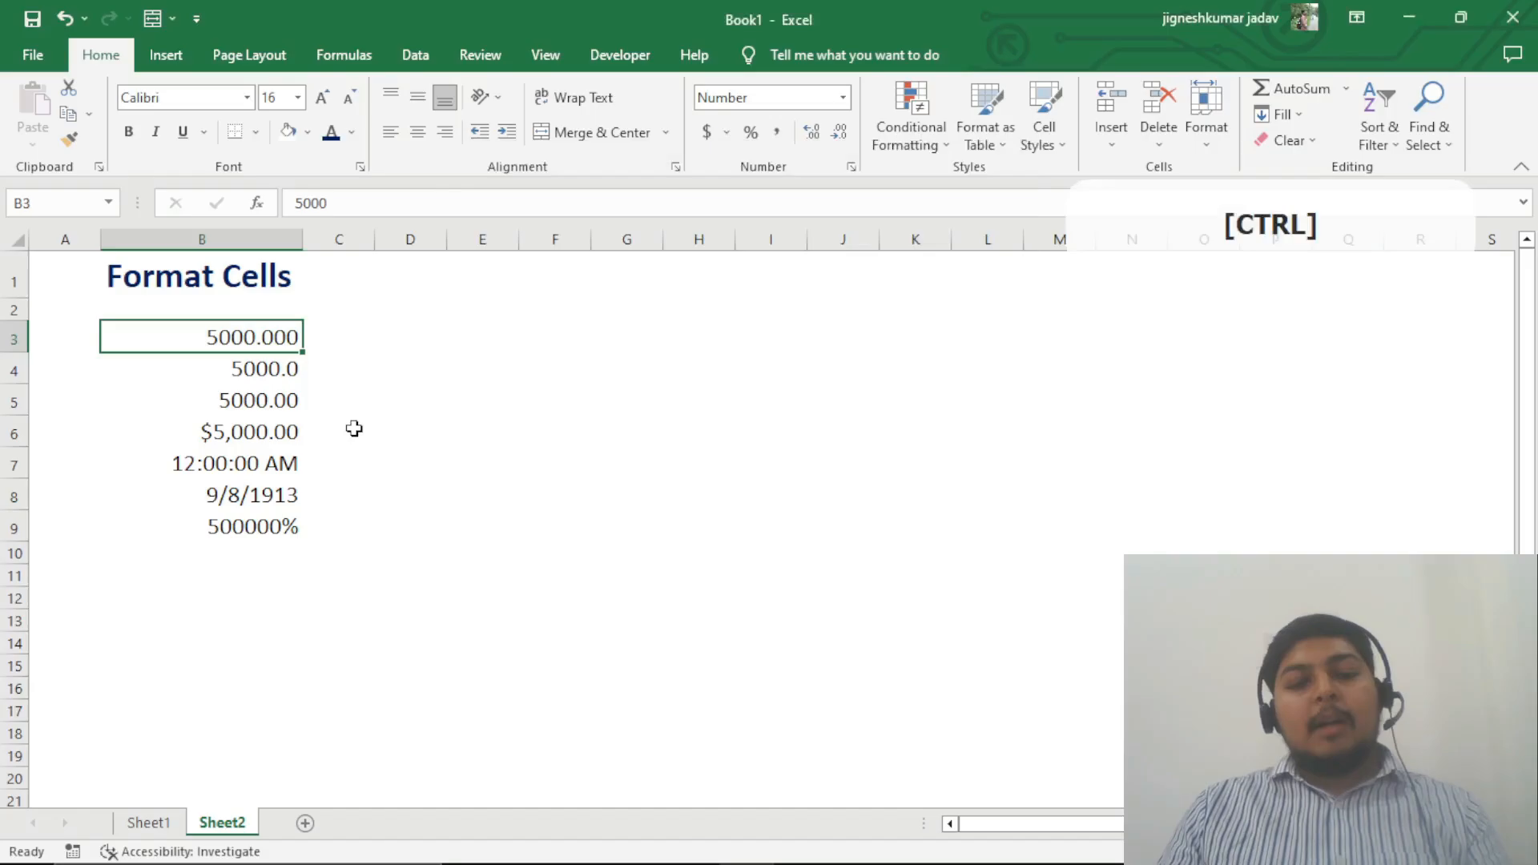
# Step: Reopen Format Cells for B3 and preview the sample with 1 and 5 decimal places, returning to 3
pyautogui.hotkey('ctrl', '1')
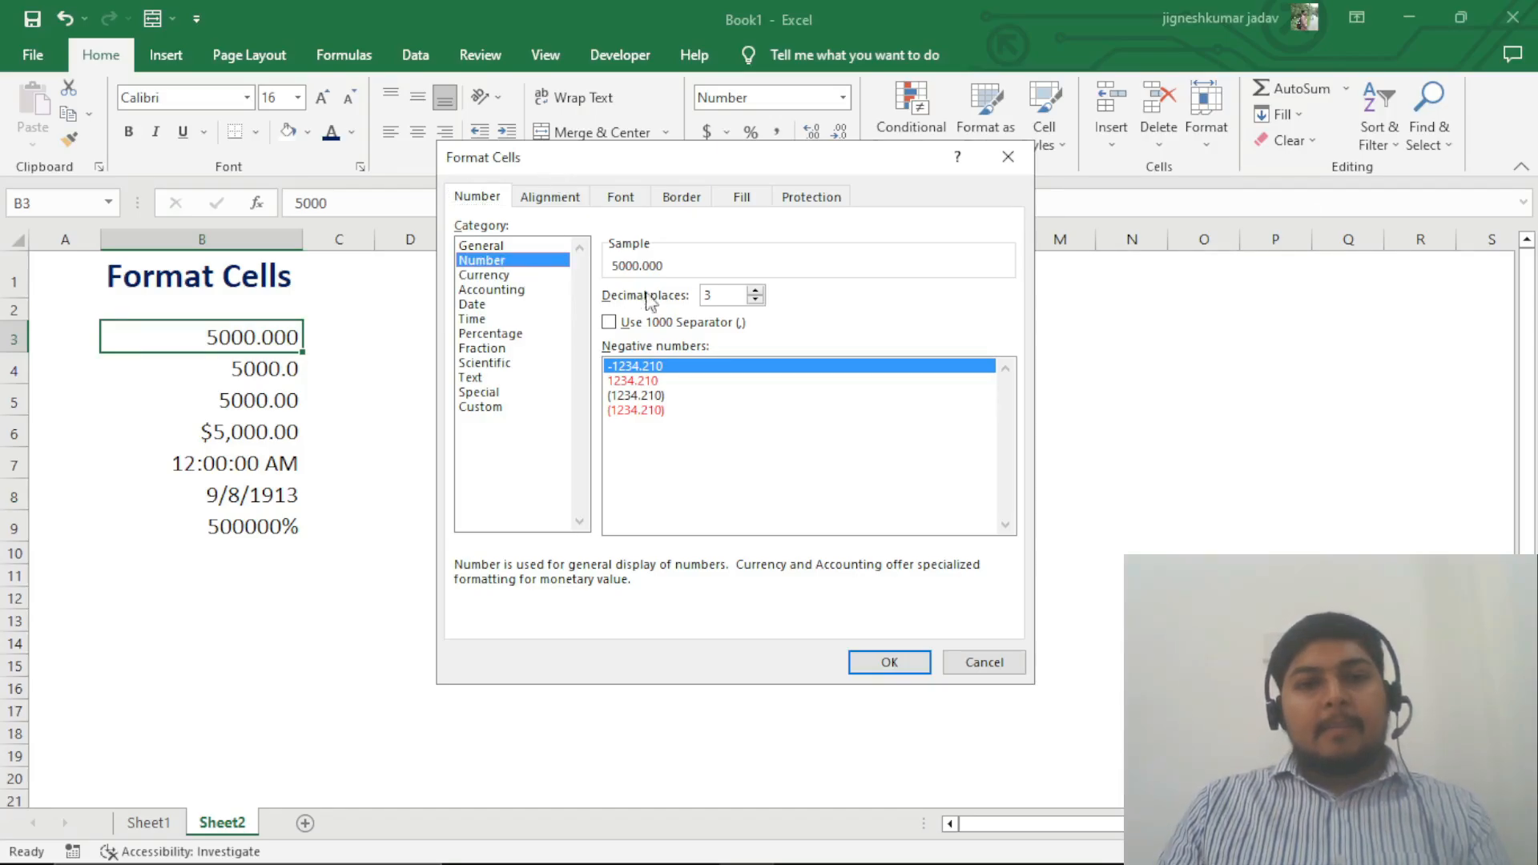
pyautogui.click(755, 300)
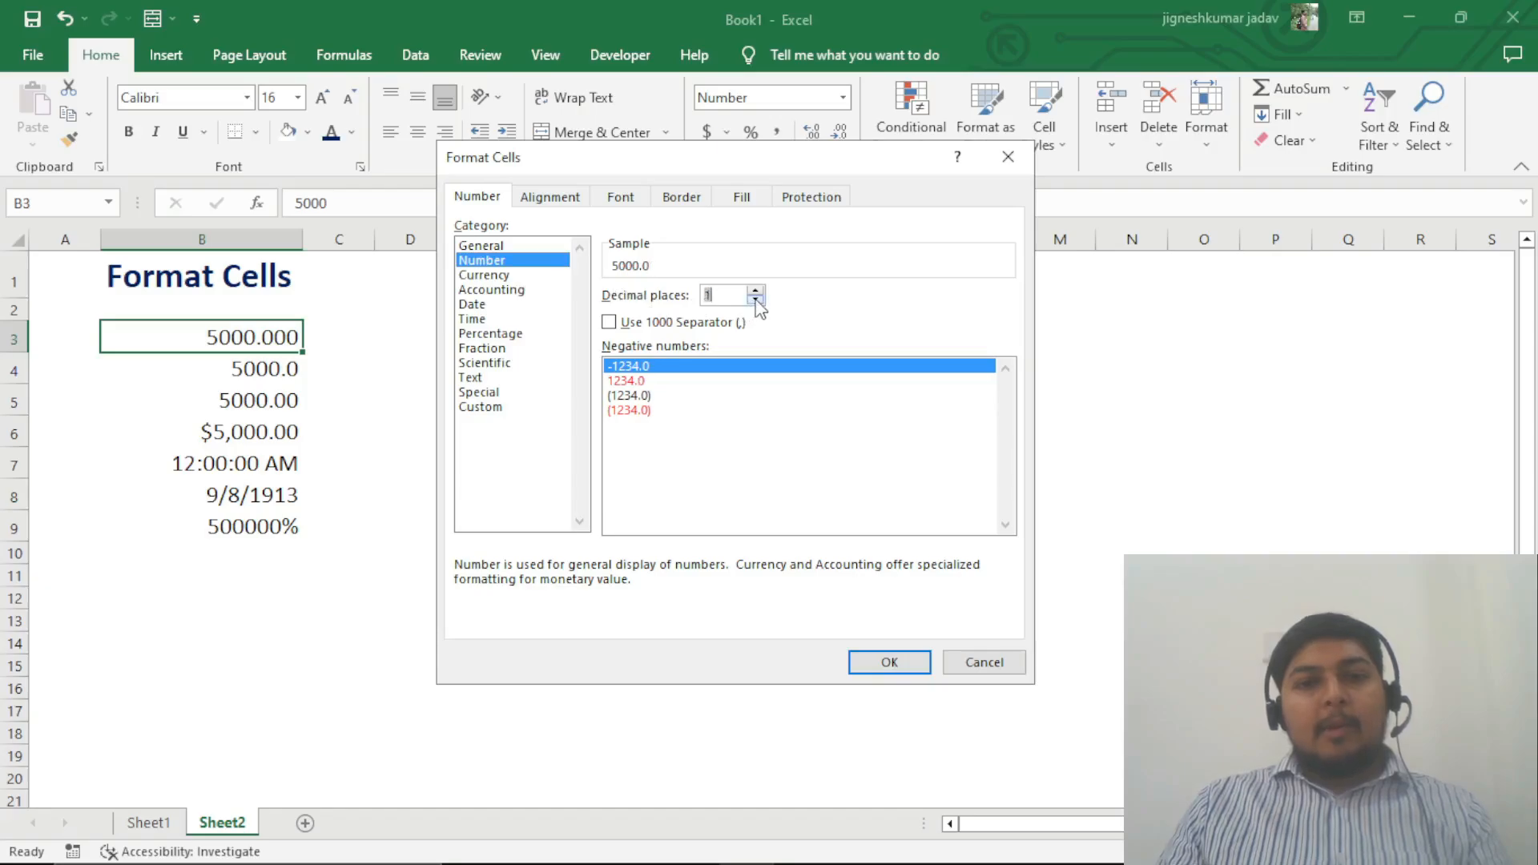
pyautogui.click(754, 291)
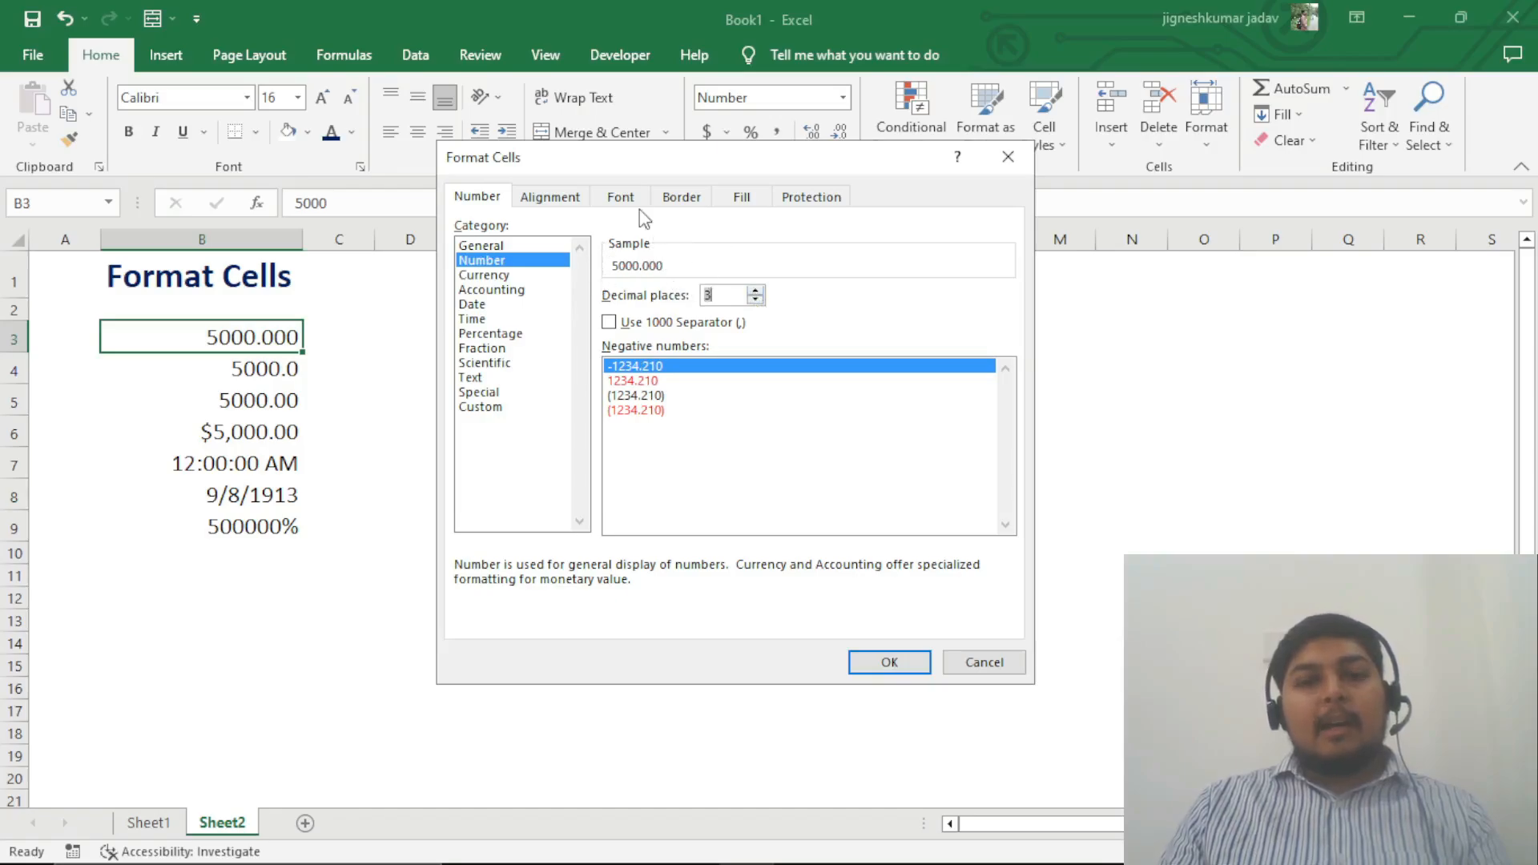
pyautogui.click(754, 291)
pyautogui.click(755, 292)
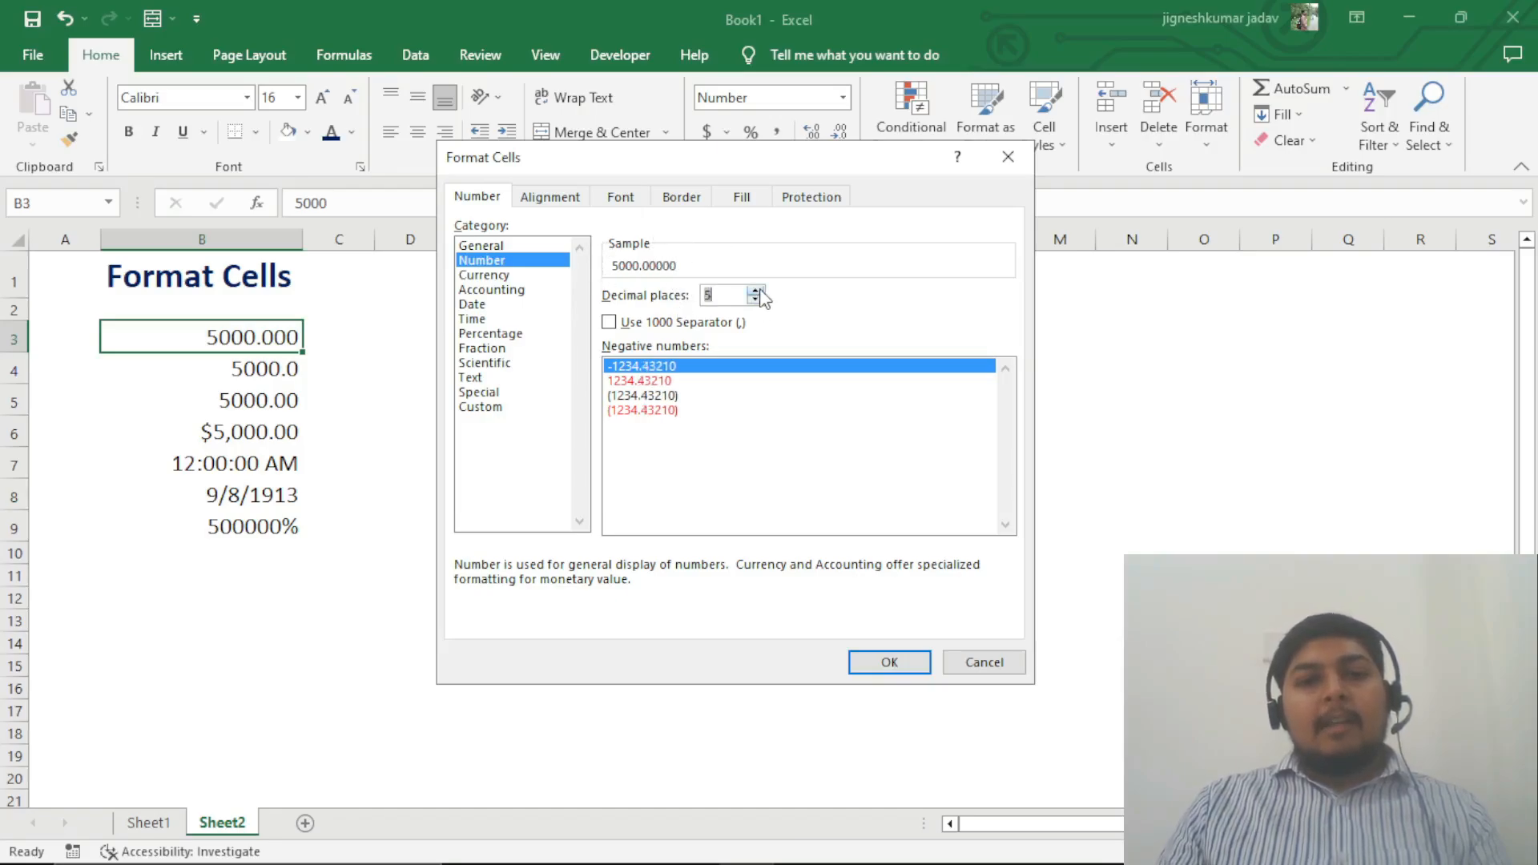
pyautogui.click(756, 300)
pyautogui.click(755, 299)
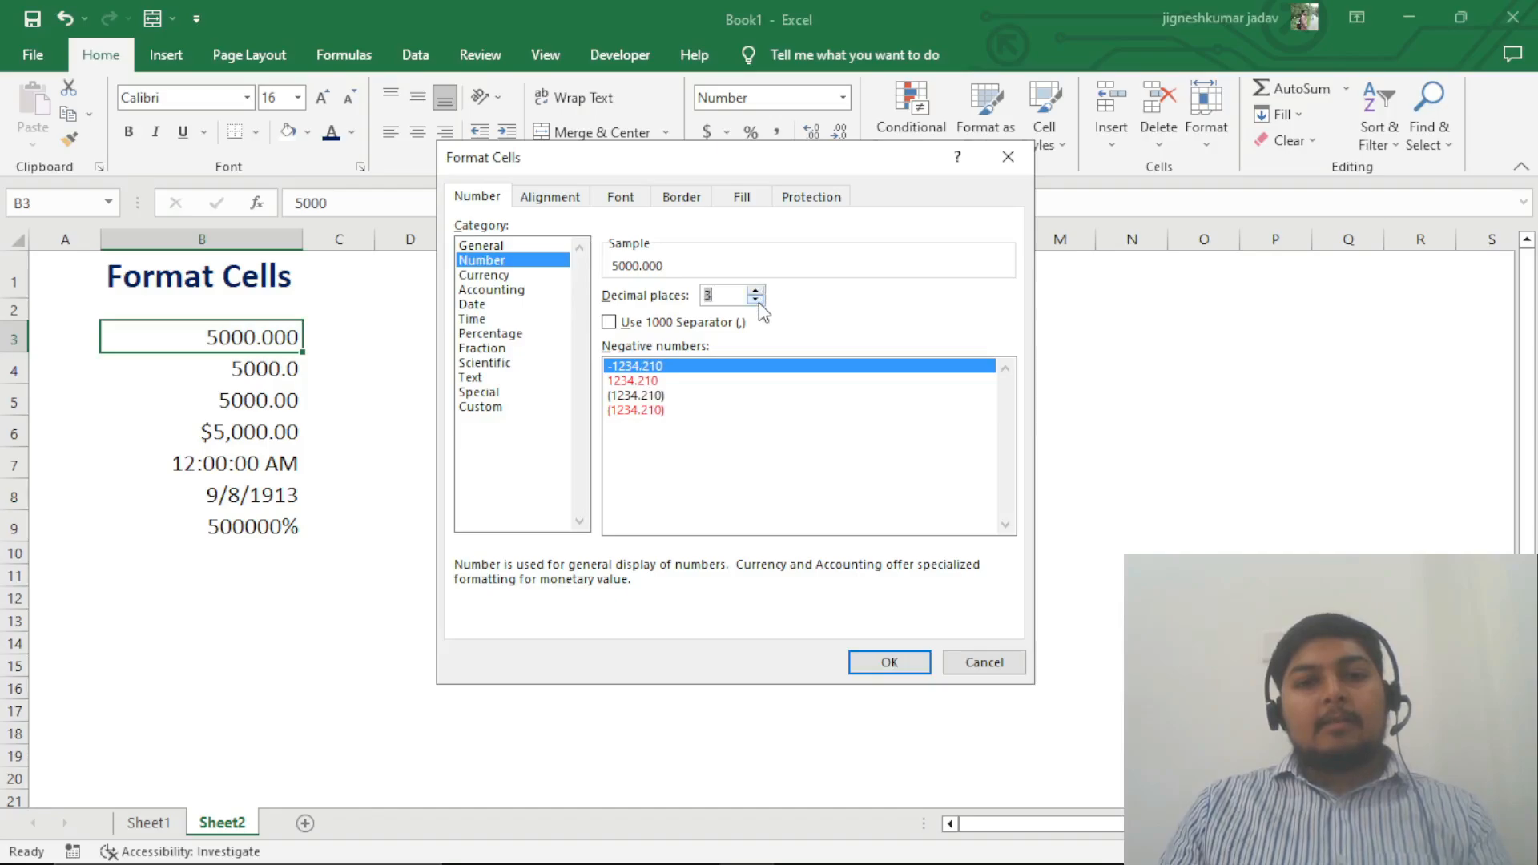
# Step: Turn on the 1000 separator for cell B3, trying 6 decimal places before setting them back to 3
pyautogui.click(610, 323)
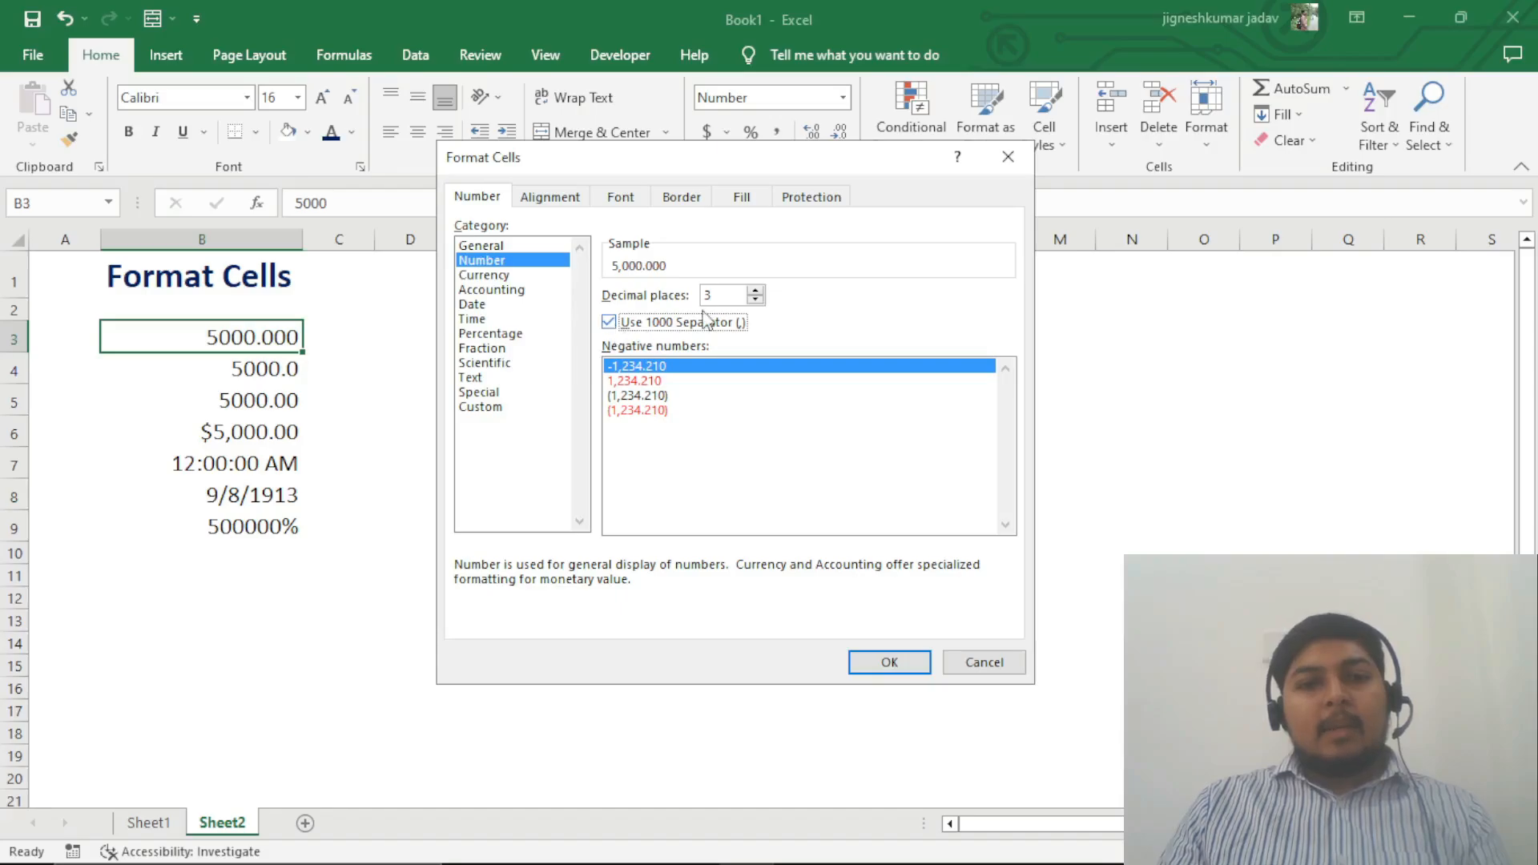
pyautogui.click(755, 291)
pyautogui.click(756, 292)
pyautogui.click(755, 291)
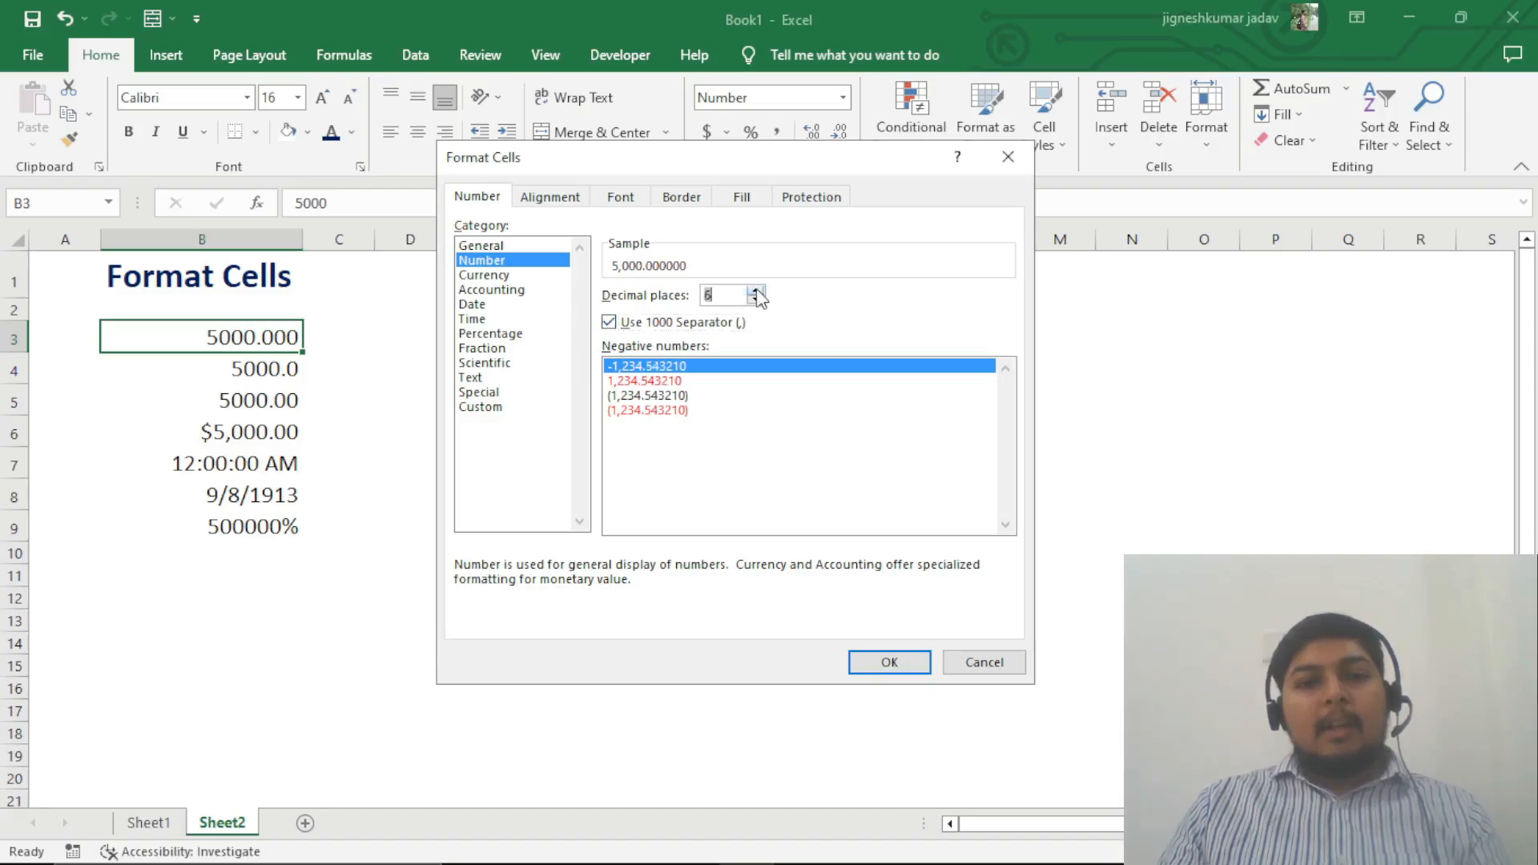
pyautogui.click(755, 301)
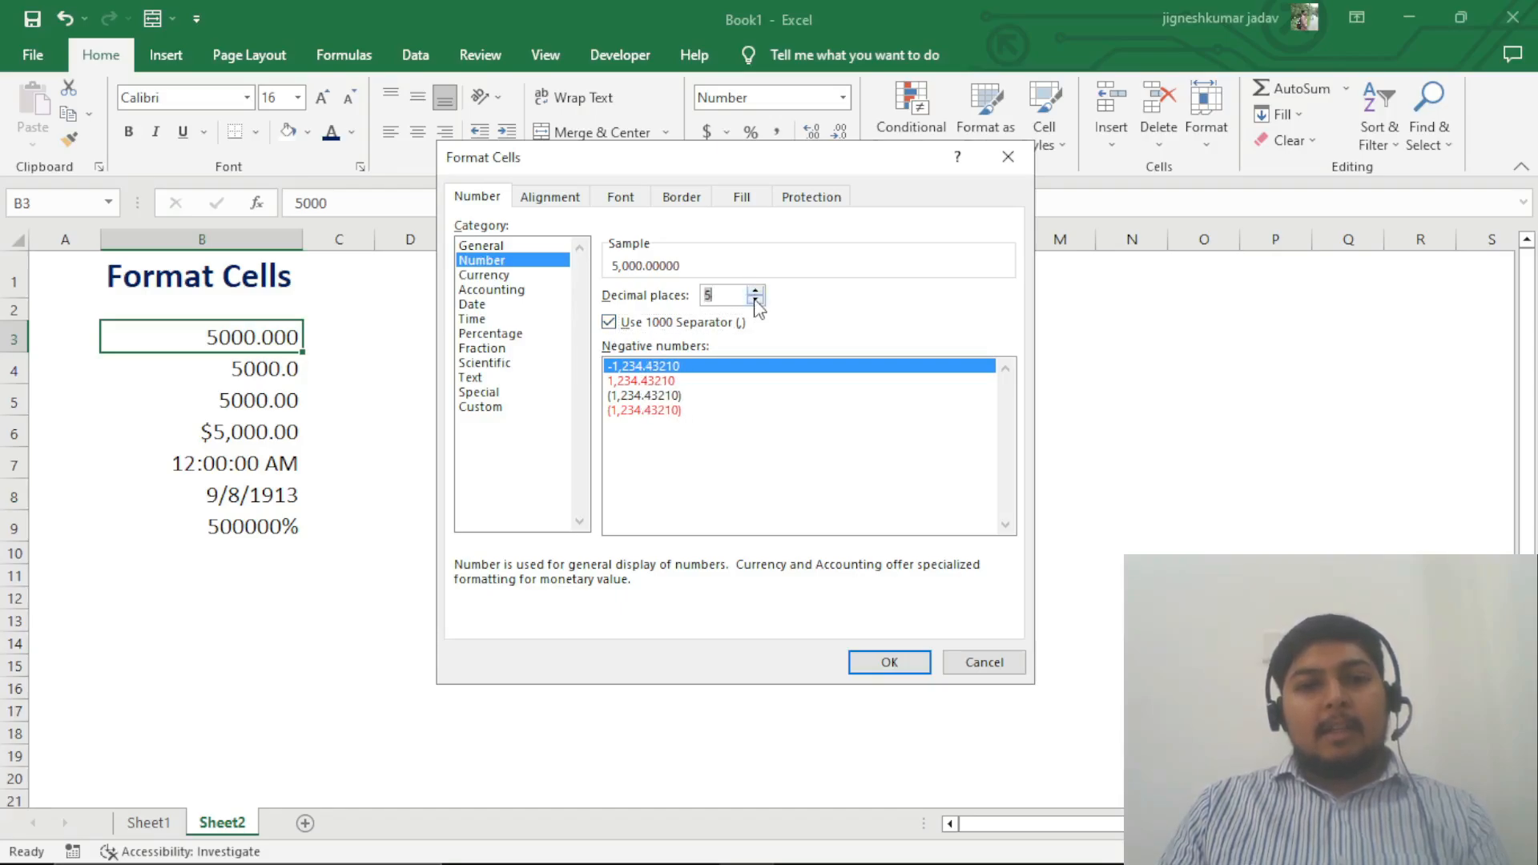
pyautogui.click(756, 301)
pyautogui.click(755, 301)
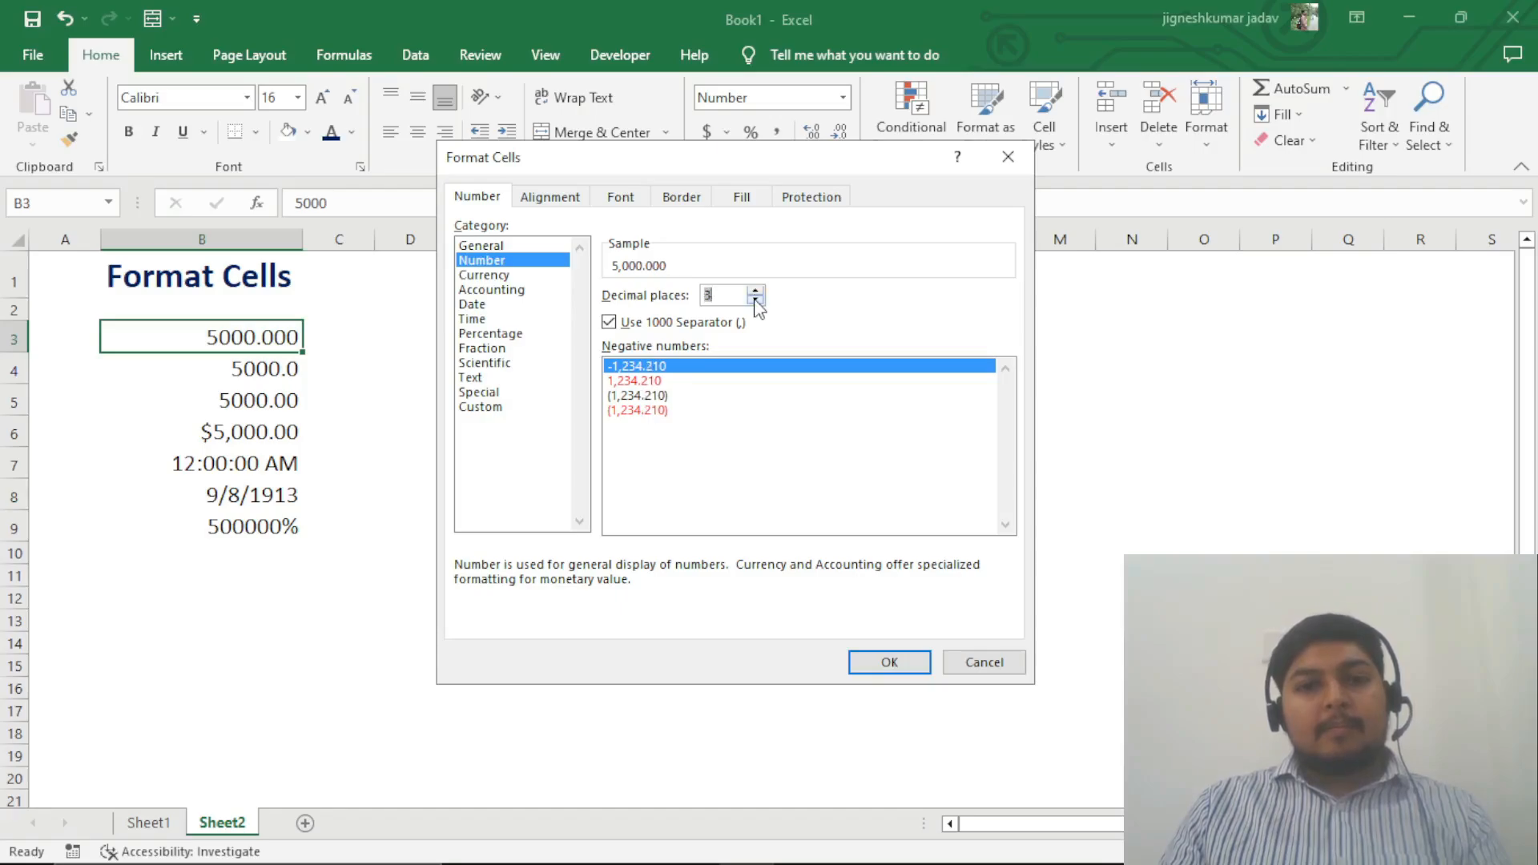
# Step: Compare the negative number styles for B3, choose red 1,234.210 without parentheses or a minus sign, and apply the format
pyautogui.click(681, 381)
pyautogui.click(663, 410)
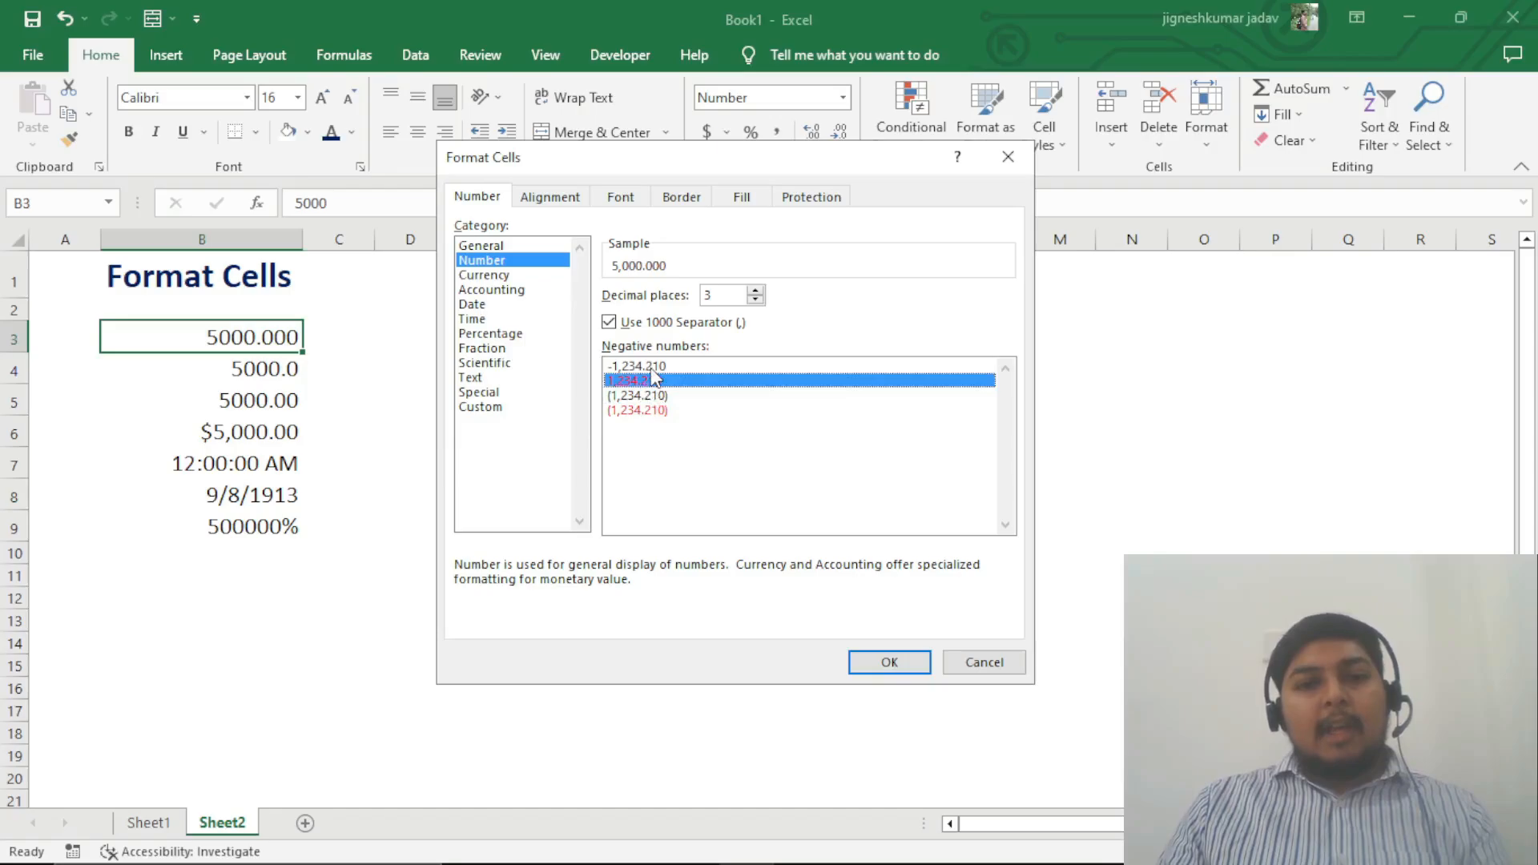
pyautogui.click(651, 369)
pyautogui.click(652, 382)
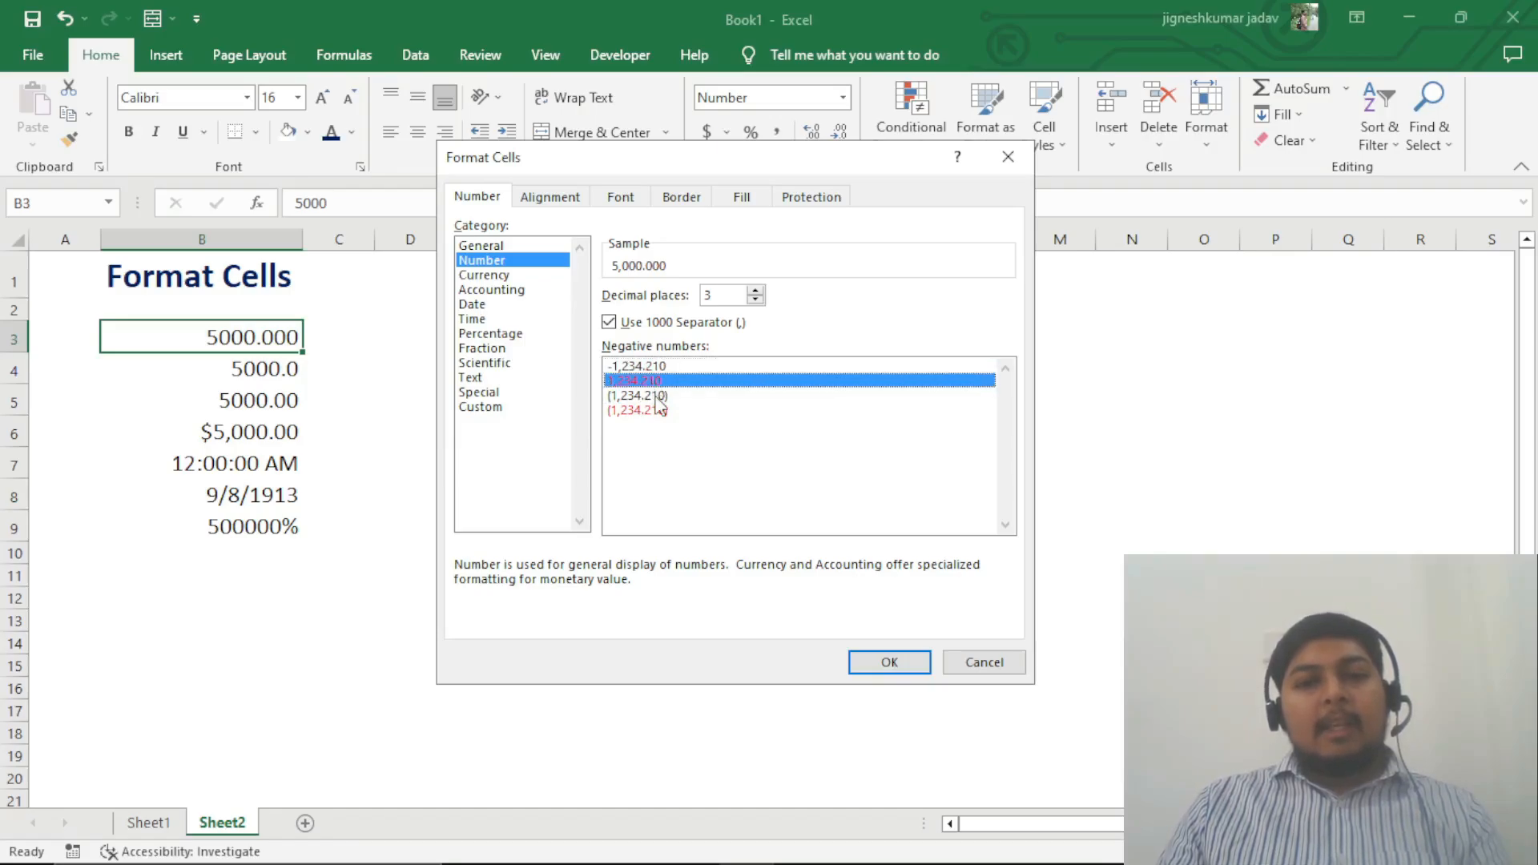
pyautogui.click(656, 395)
pyautogui.click(658, 411)
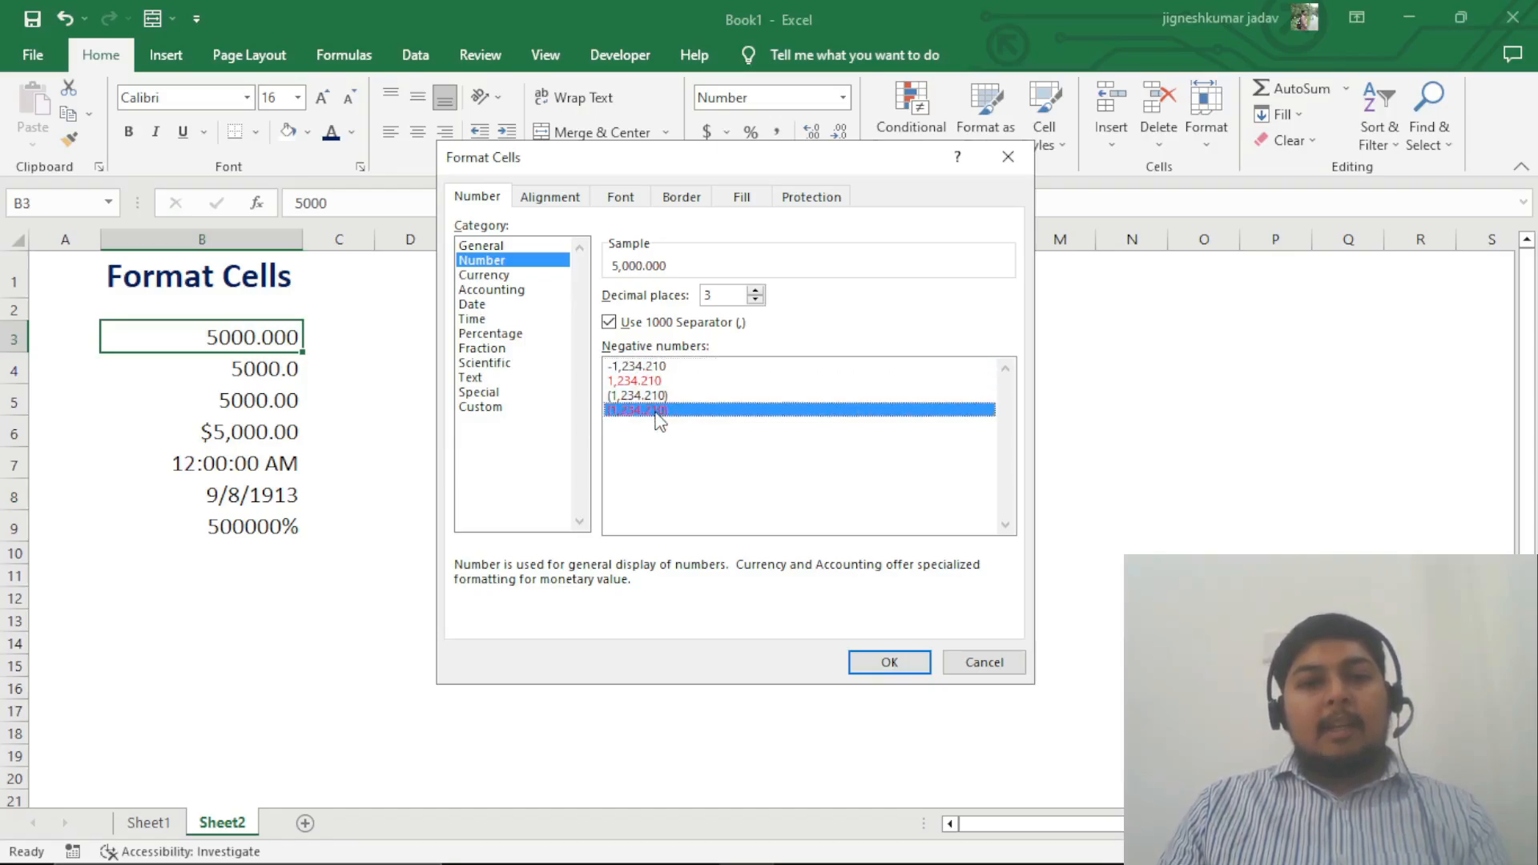
pyautogui.click(657, 367)
pyautogui.click(657, 381)
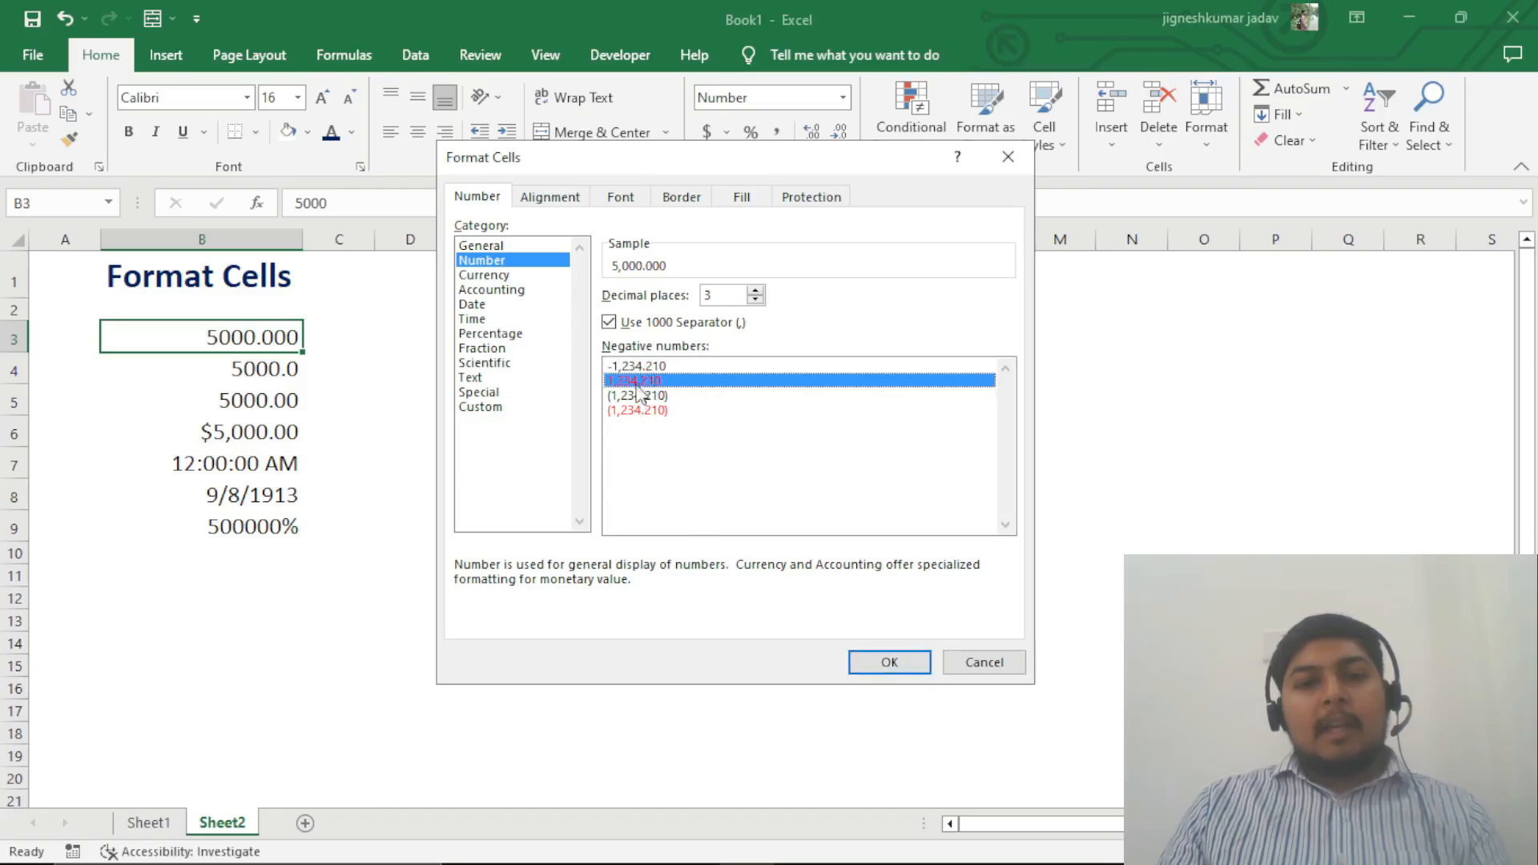
pyautogui.click(885, 663)
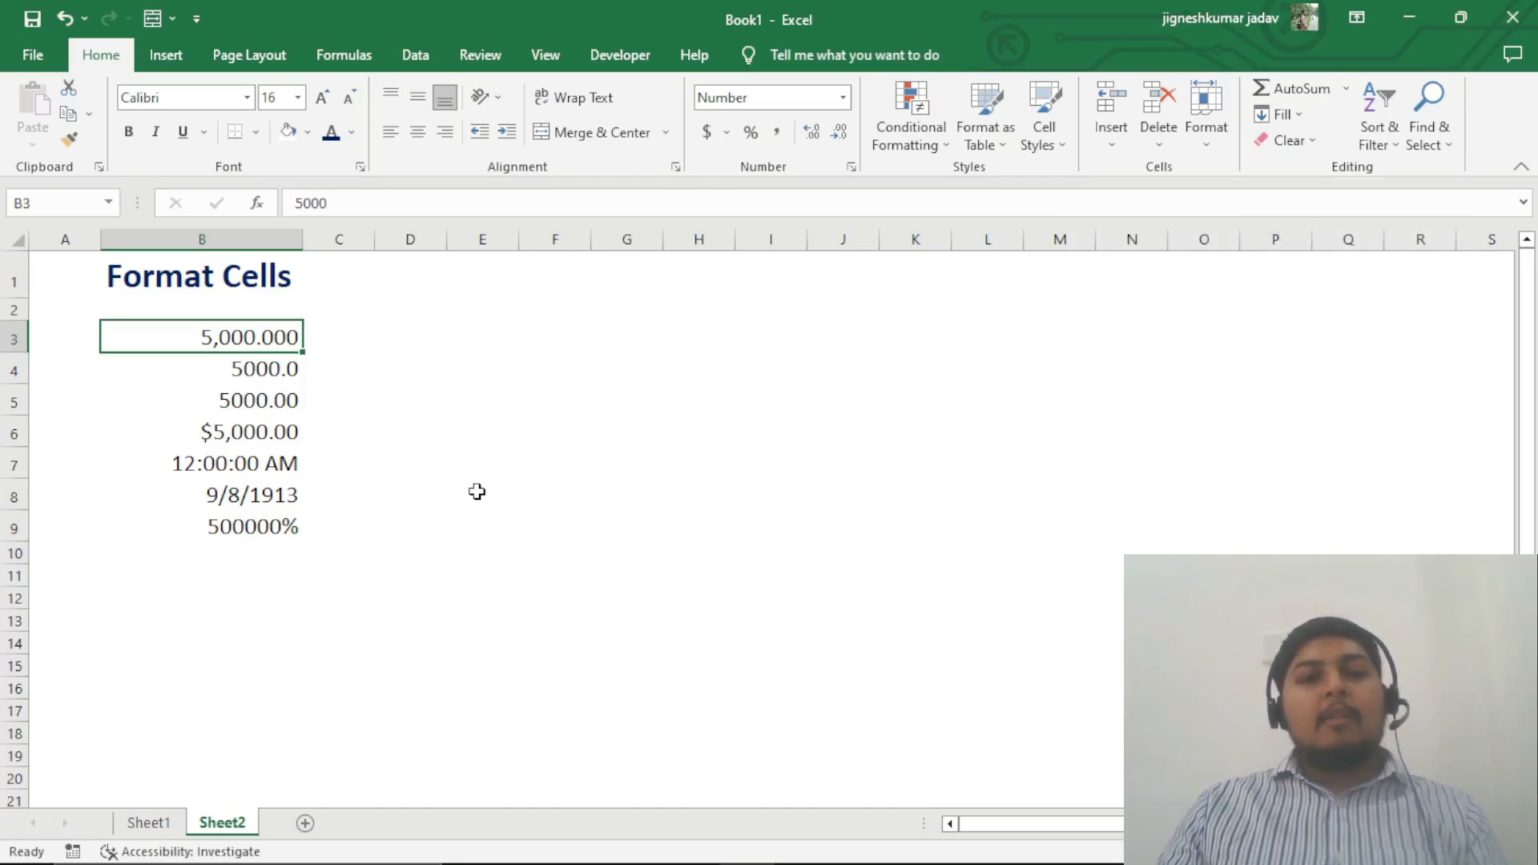
# Step: Format cell B3 as Currency with 2 decimal places and the ₹ English (India) symbol
pyautogui.hotkey('ctrl', '1')
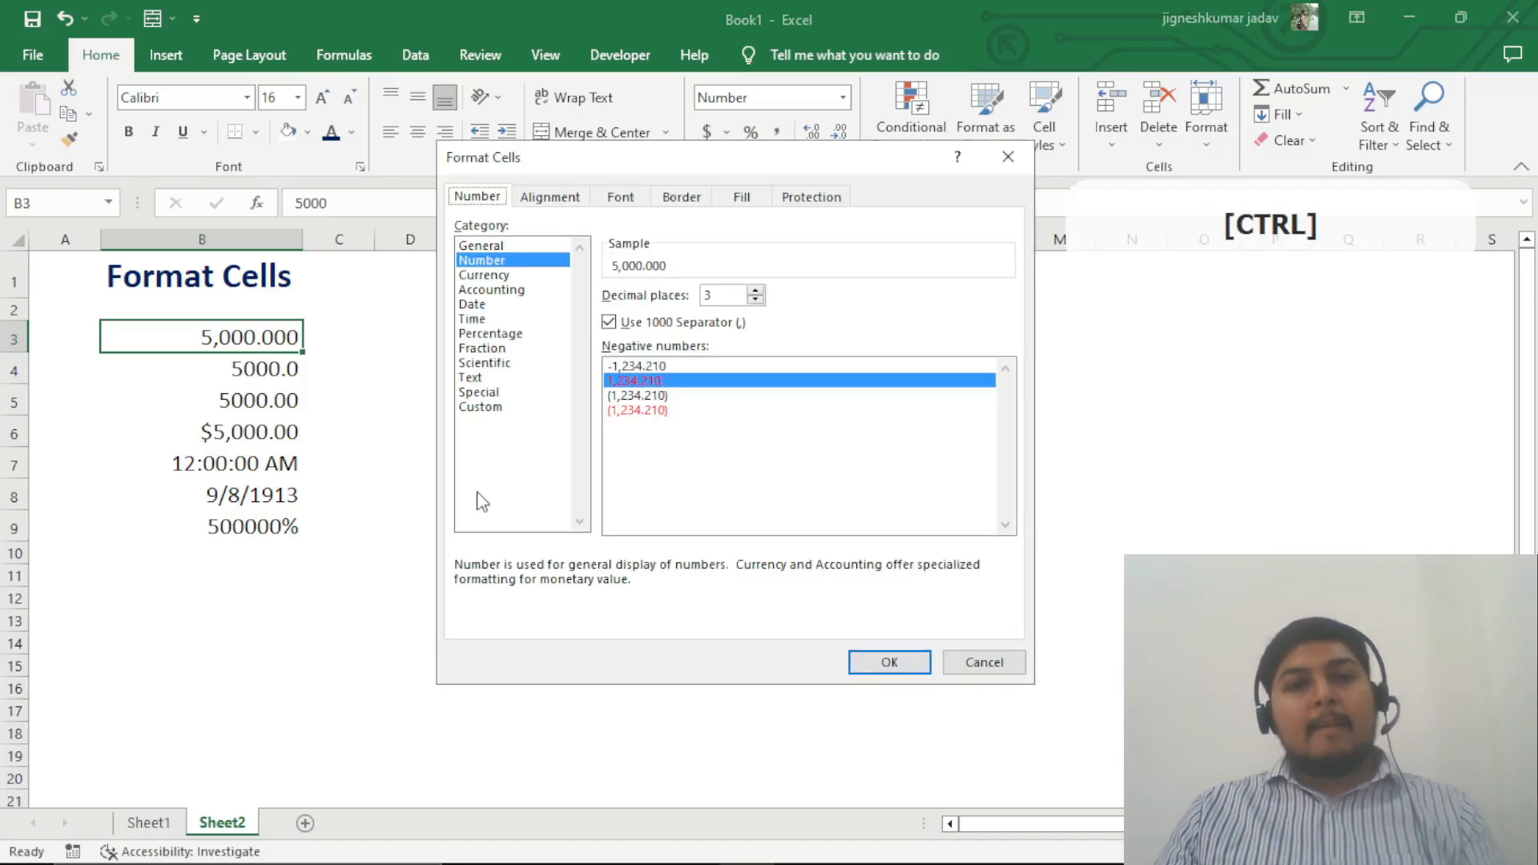
pyautogui.click(504, 276)
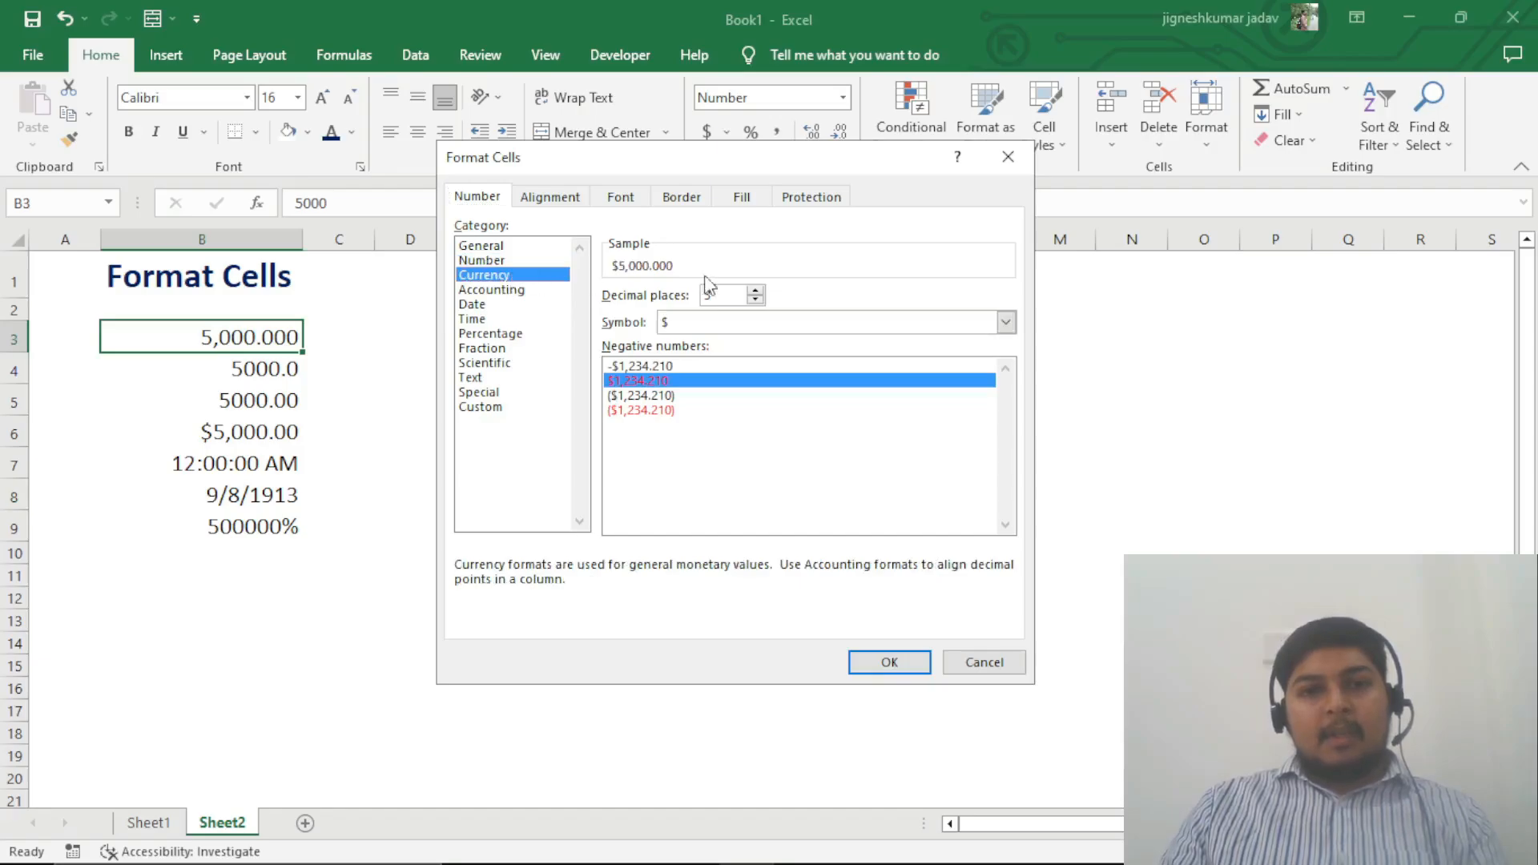
pyautogui.click(756, 300)
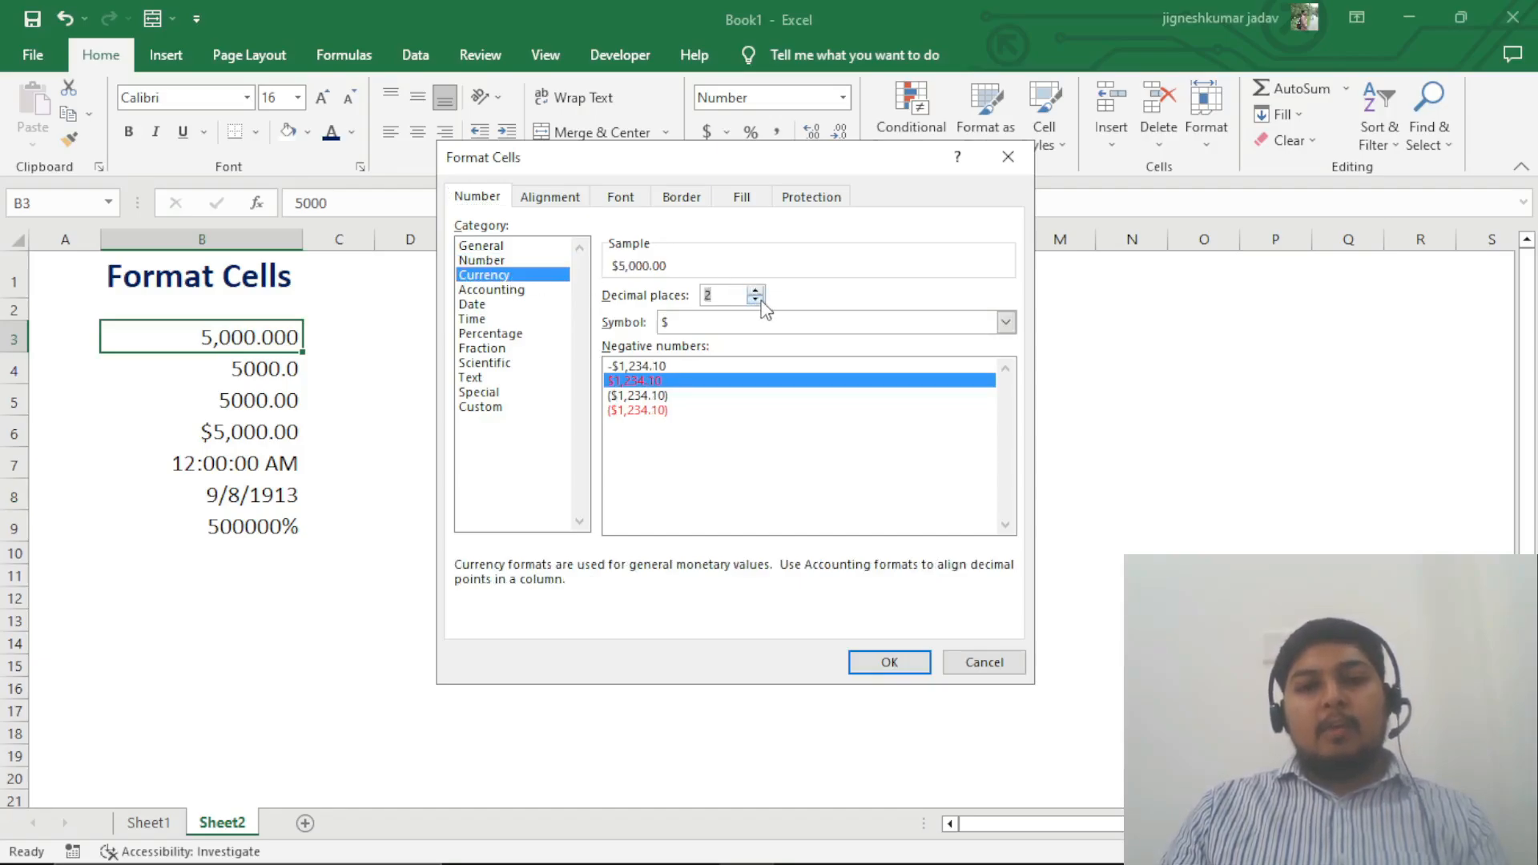
pyautogui.click(1006, 322)
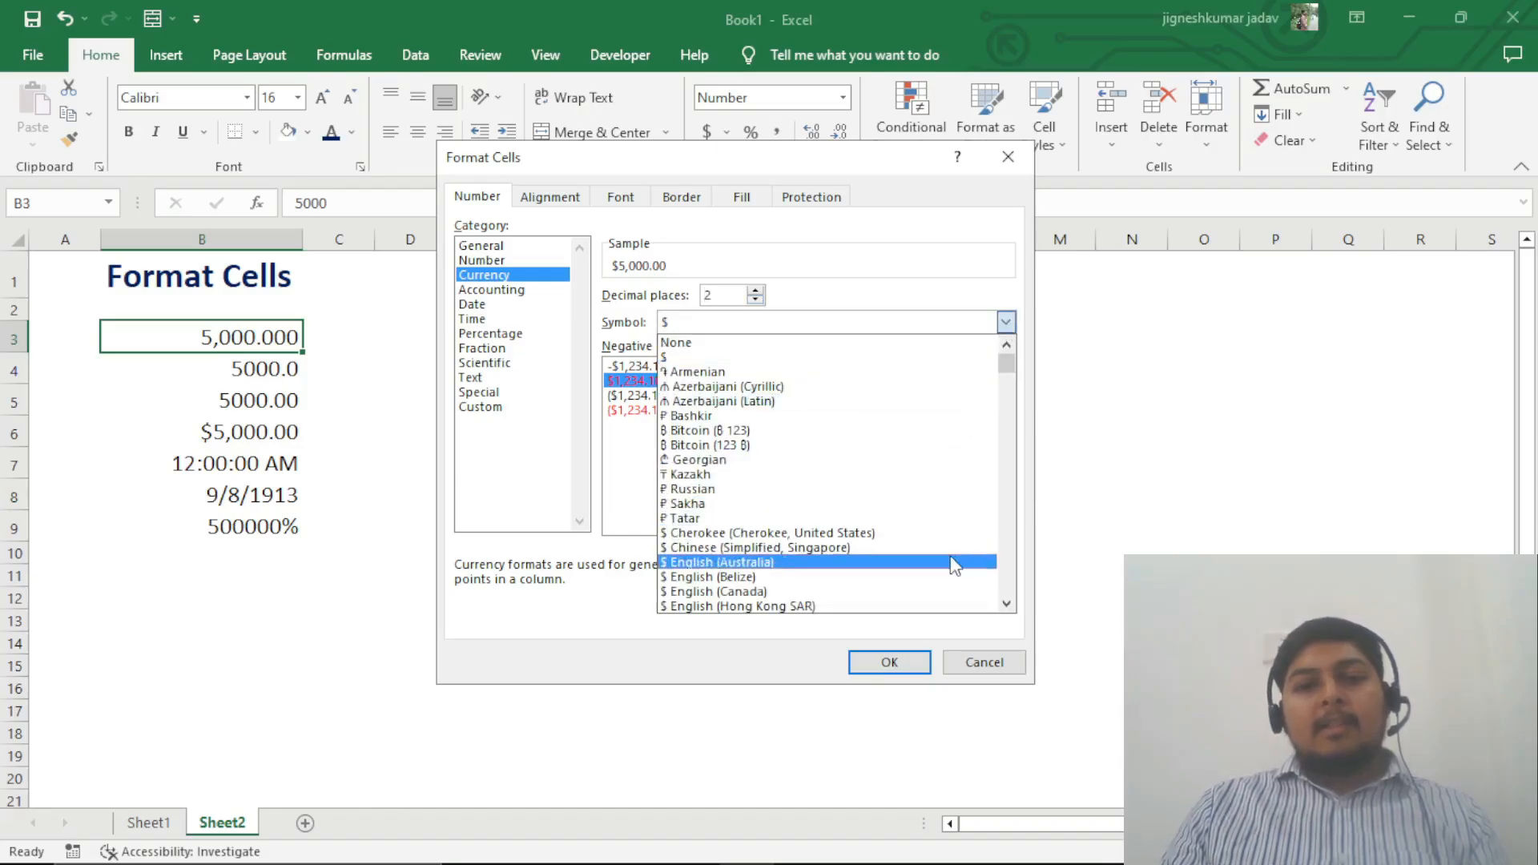
pyautogui.scroll(-1, 952, 559)
pyautogui.scroll(-4, 951, 559)
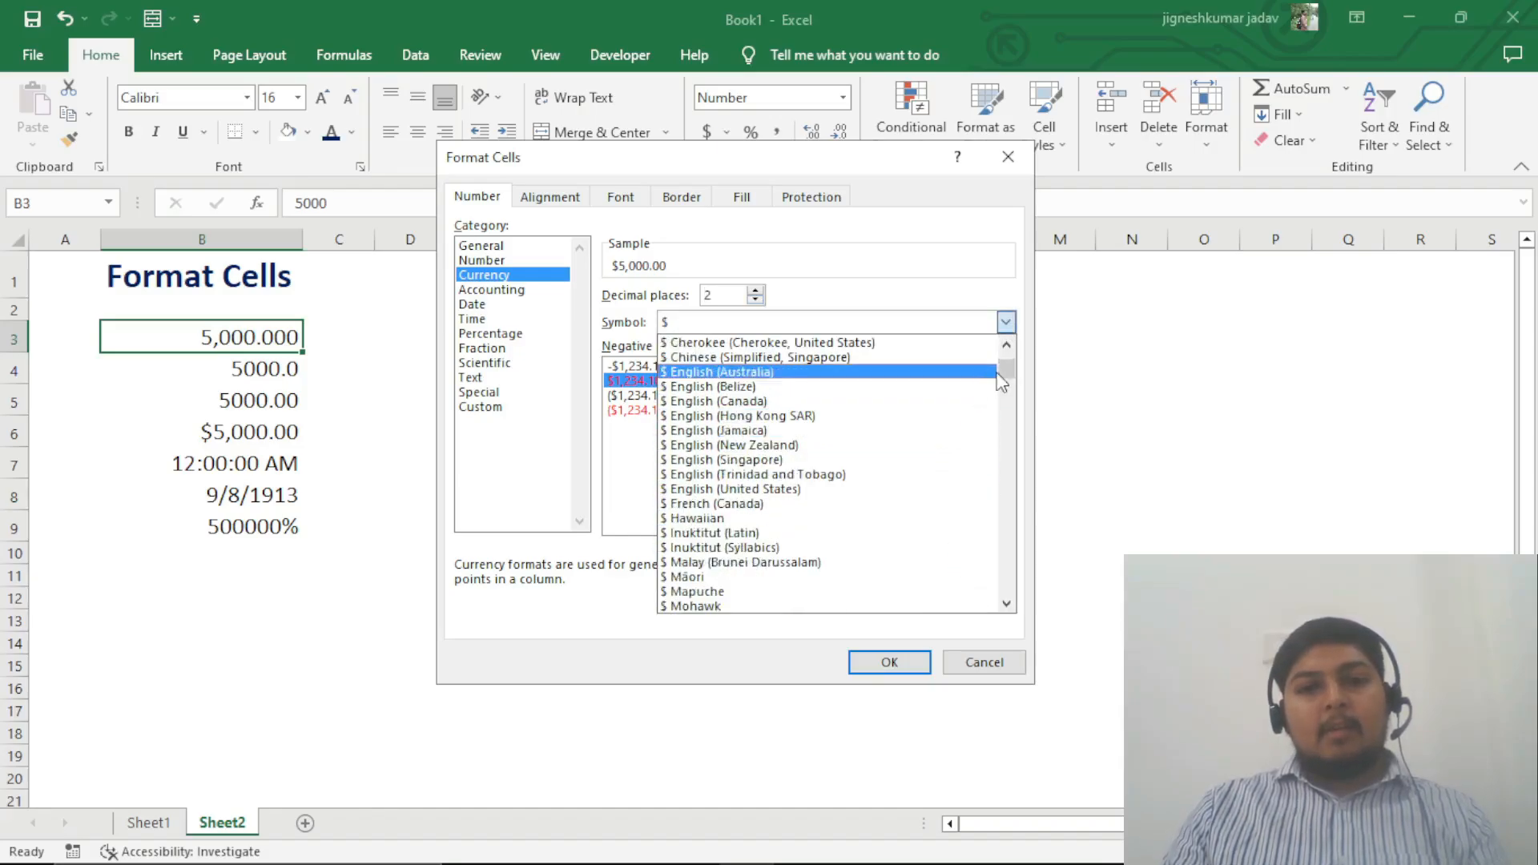
pyautogui.moveTo(1010, 372); pyautogui.dragTo(1010, 426)
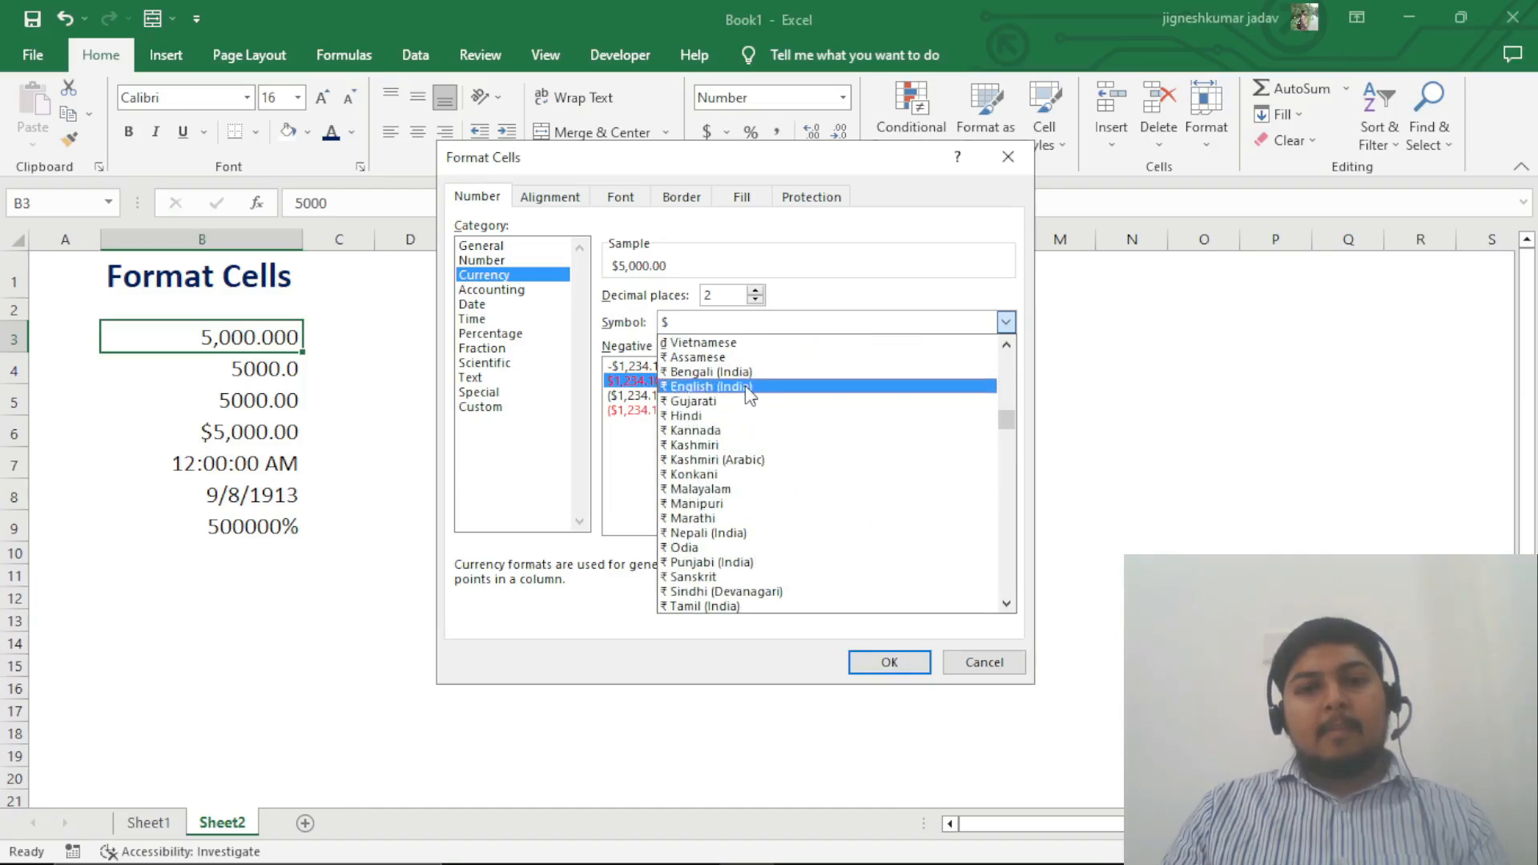
pyautogui.click(749, 388)
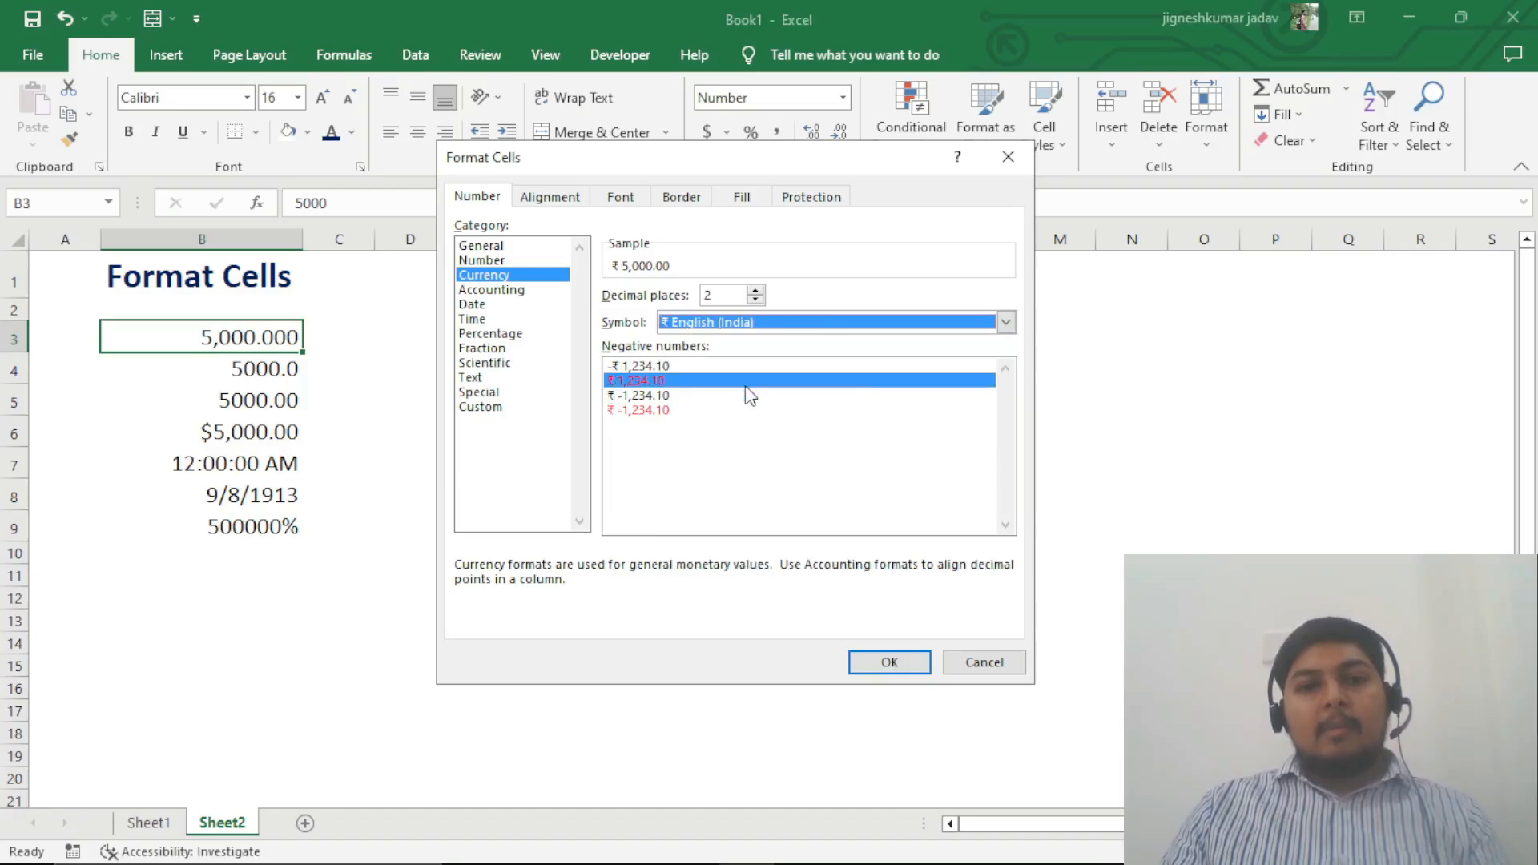
pyautogui.click(901, 658)
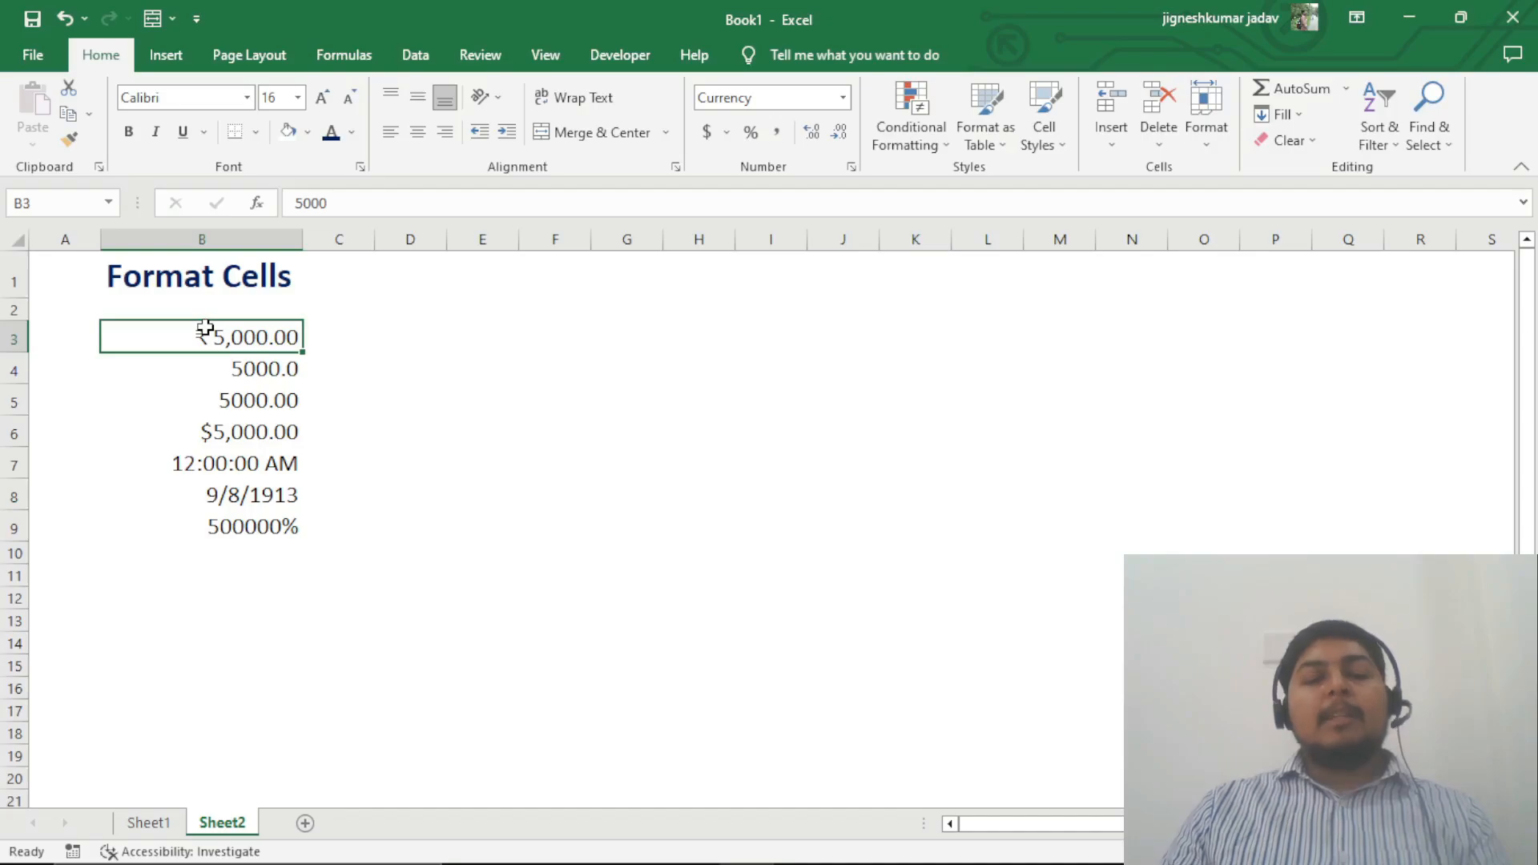
# Step: Go through the column B values down to B9 and compare each cell's number format category
pyautogui.press('Down')
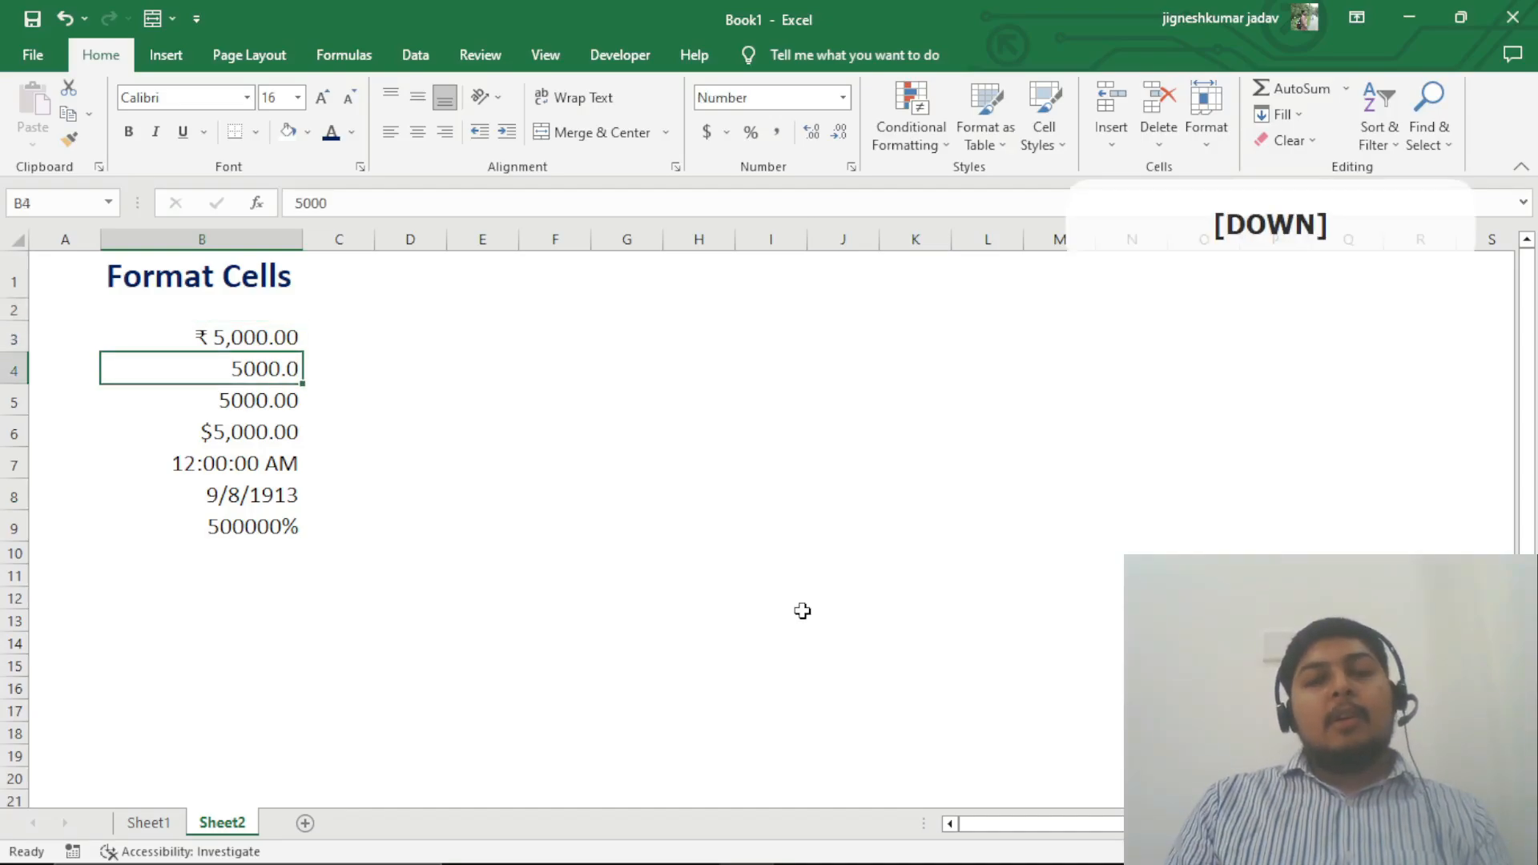
pyautogui.press('Up')
pyautogui.press('Up')
pyautogui.press('Down')
pyautogui.press('Down')
pyautogui.press('Down')
pyautogui.press('Down')
pyautogui.press('Down')
pyautogui.press('Down')
pyautogui.press('Down')
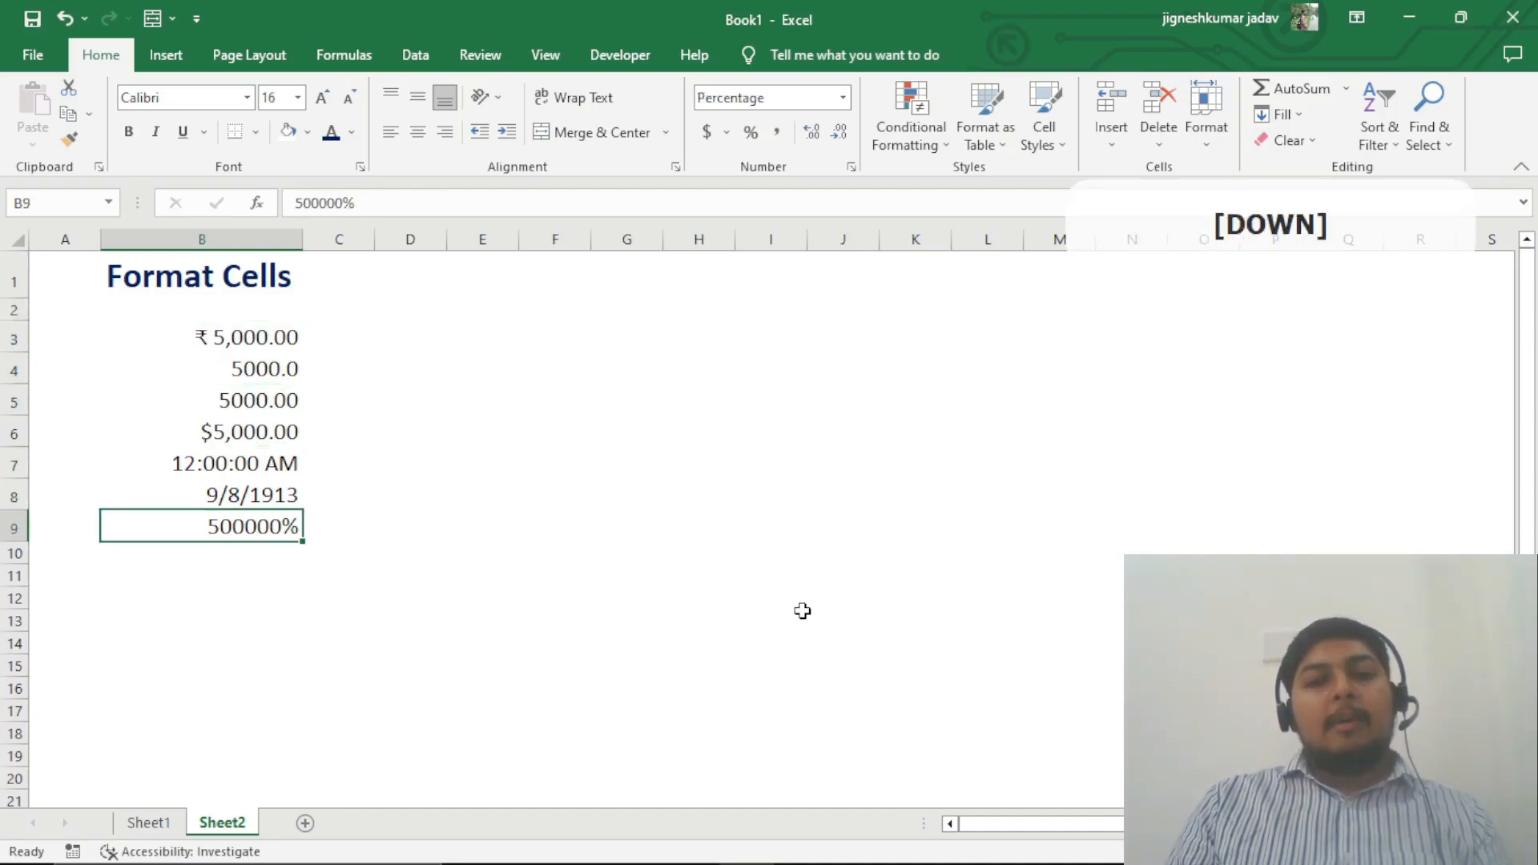
# Step: Enter the date 08/03/2023 in cell B10
pyautogui.press('Down')
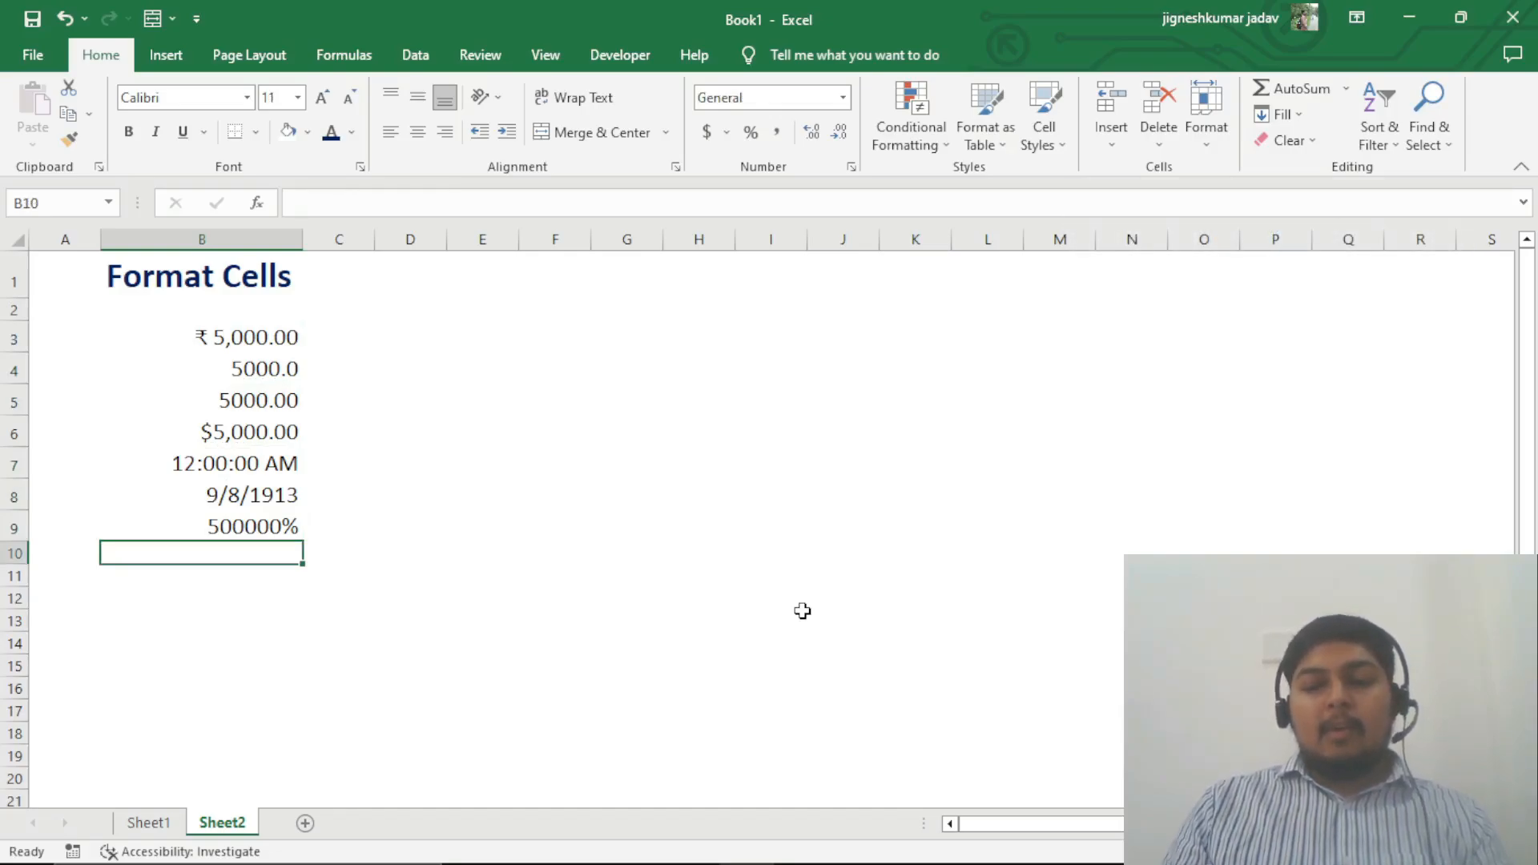
pyautogui.write('08')
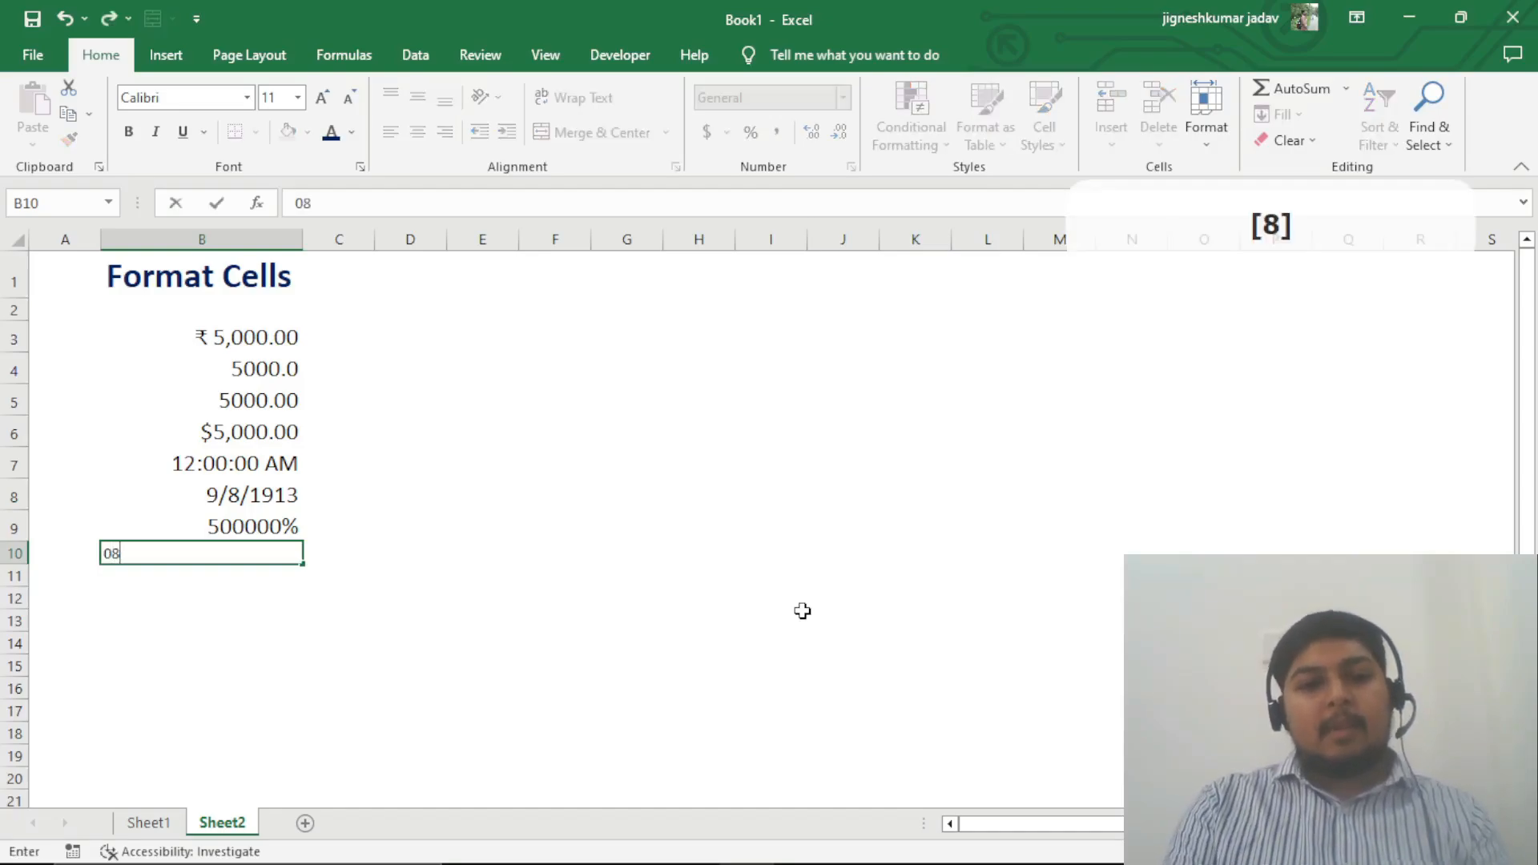
pyautogui.write('/')
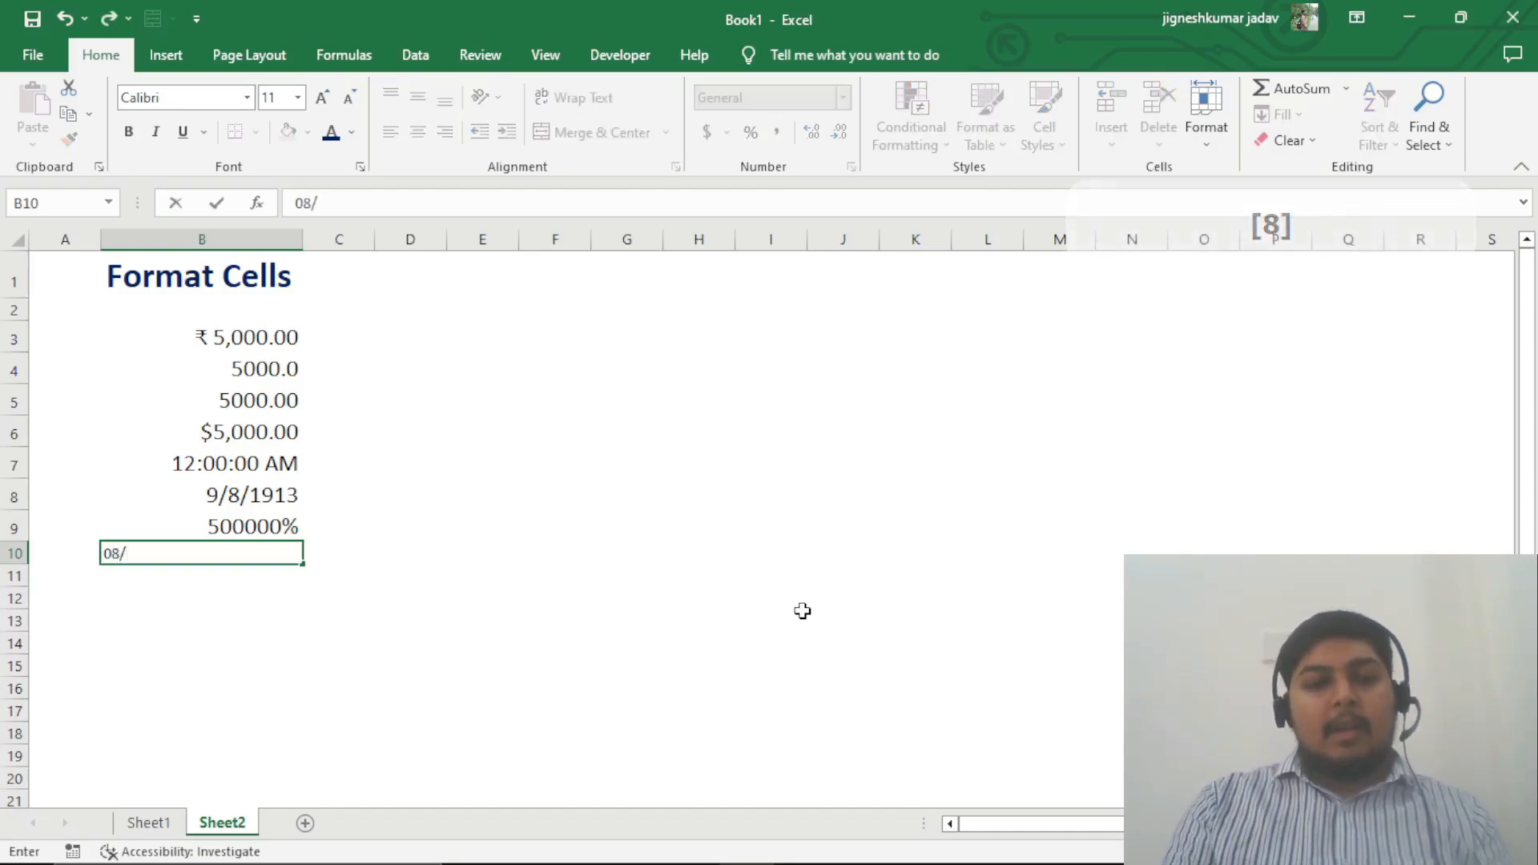
pyautogui.write('03')
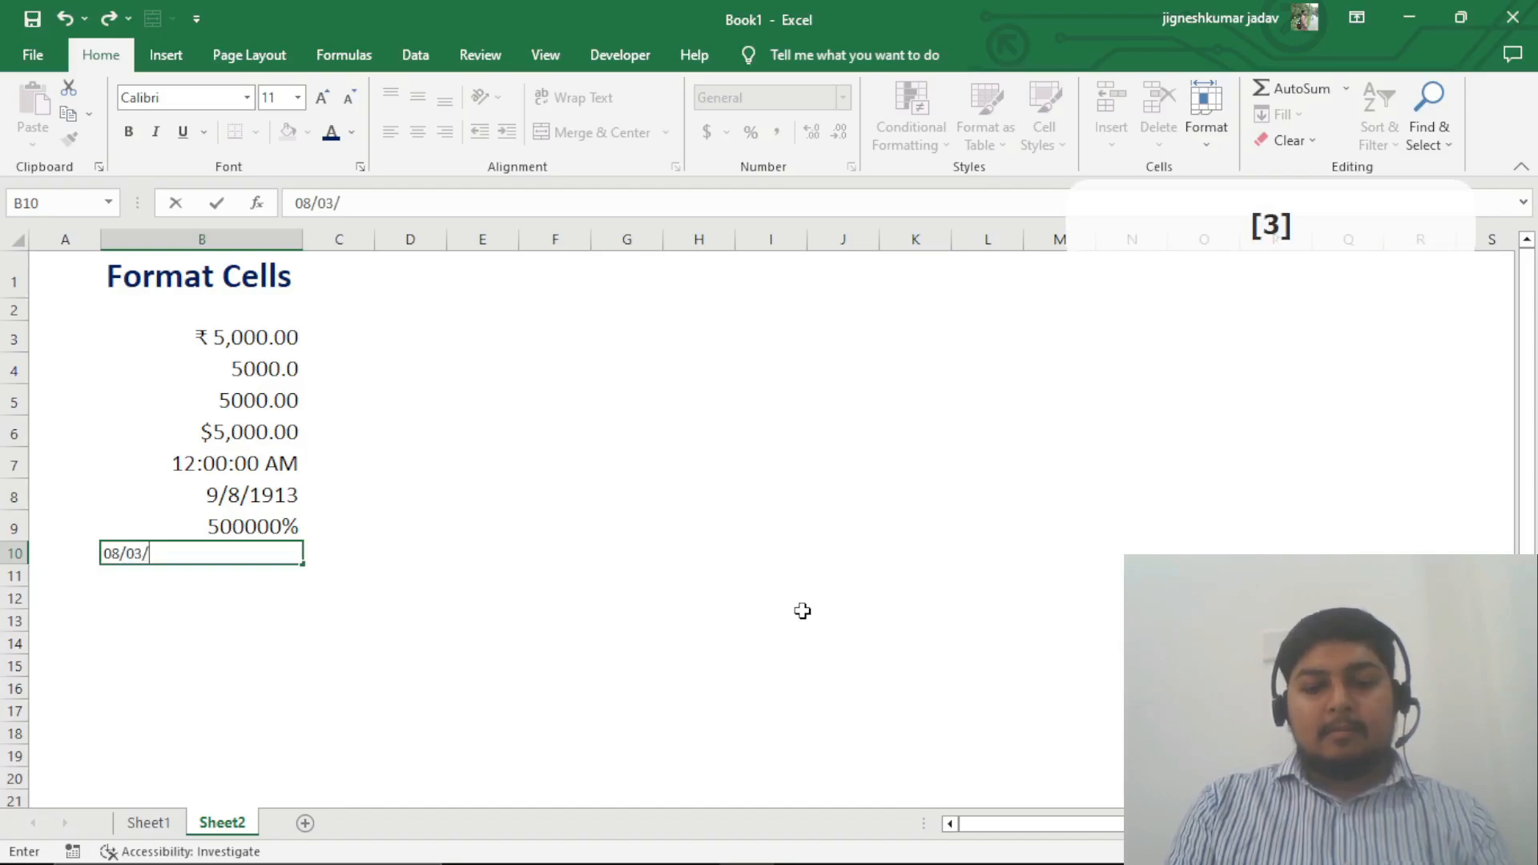
pyautogui.write('/2023')
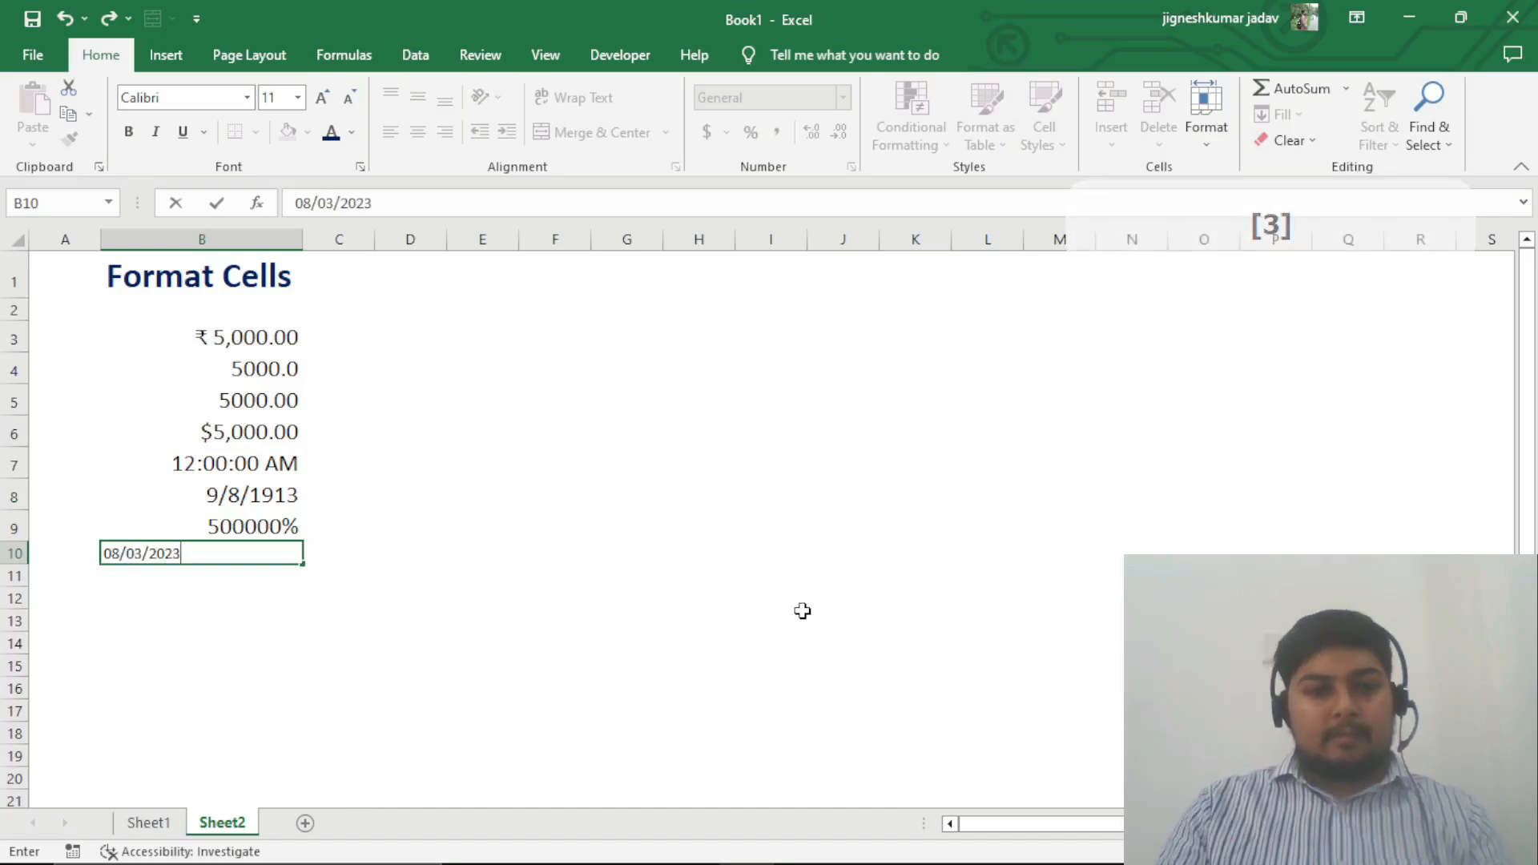
pyautogui.click(803, 612)
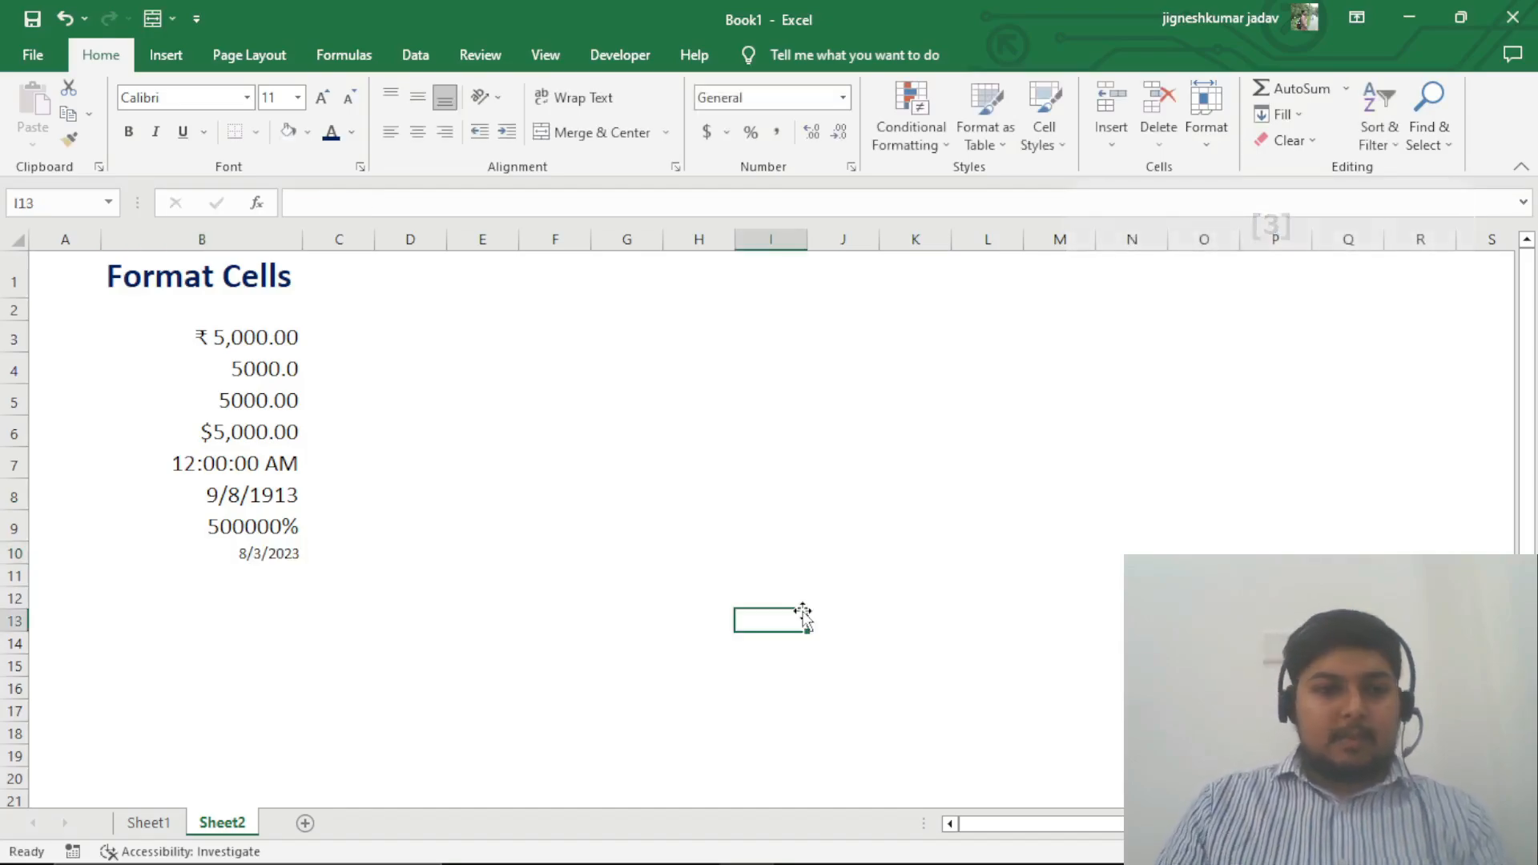
# Step: Set the font size of the date in B10 to 16
pyautogui.click(268, 553)
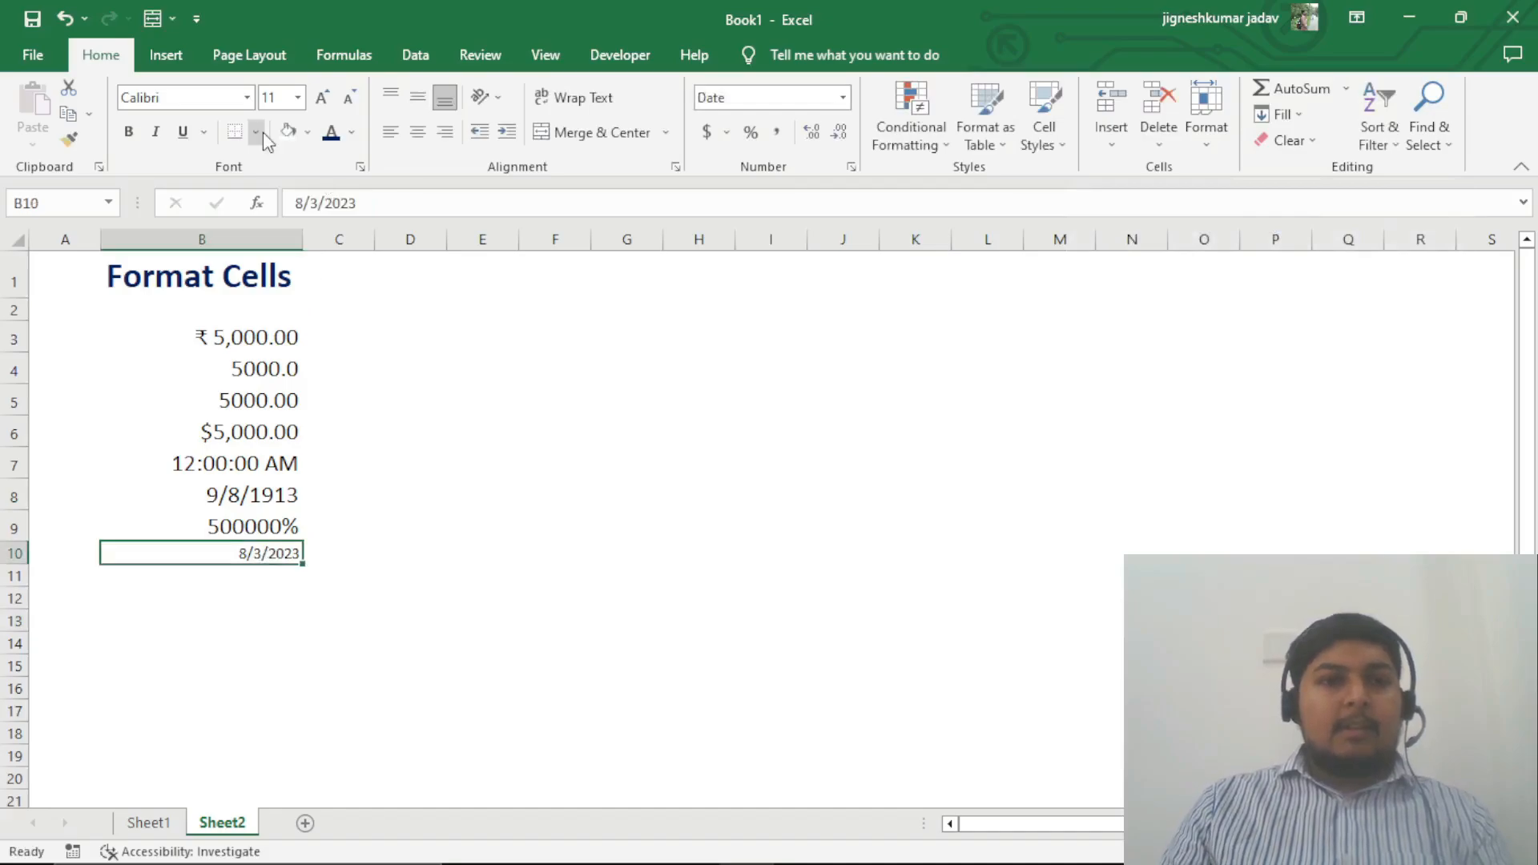
pyautogui.click(298, 97)
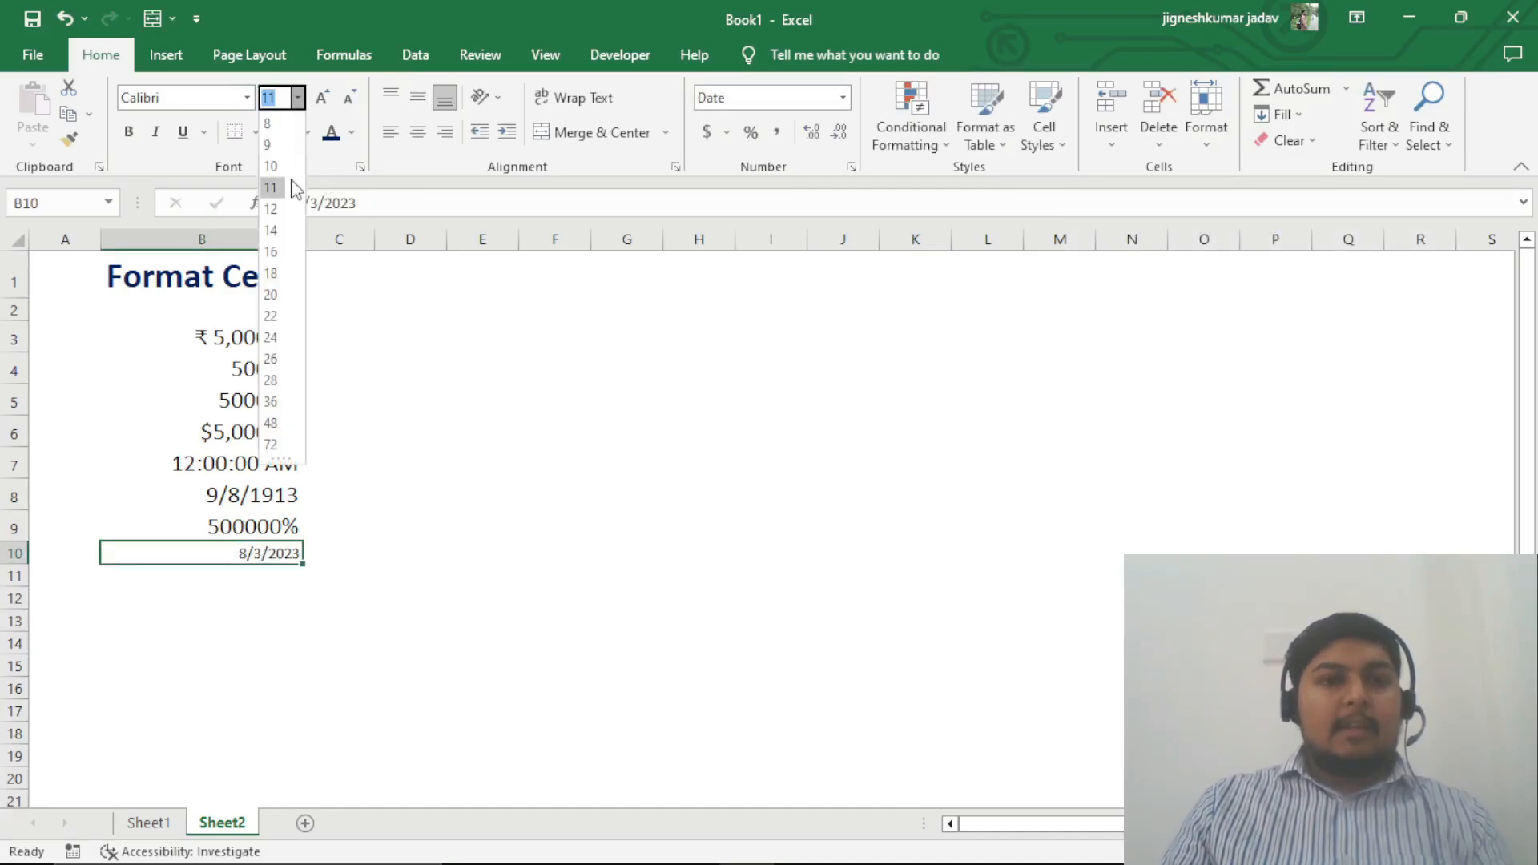
pyautogui.click(272, 252)
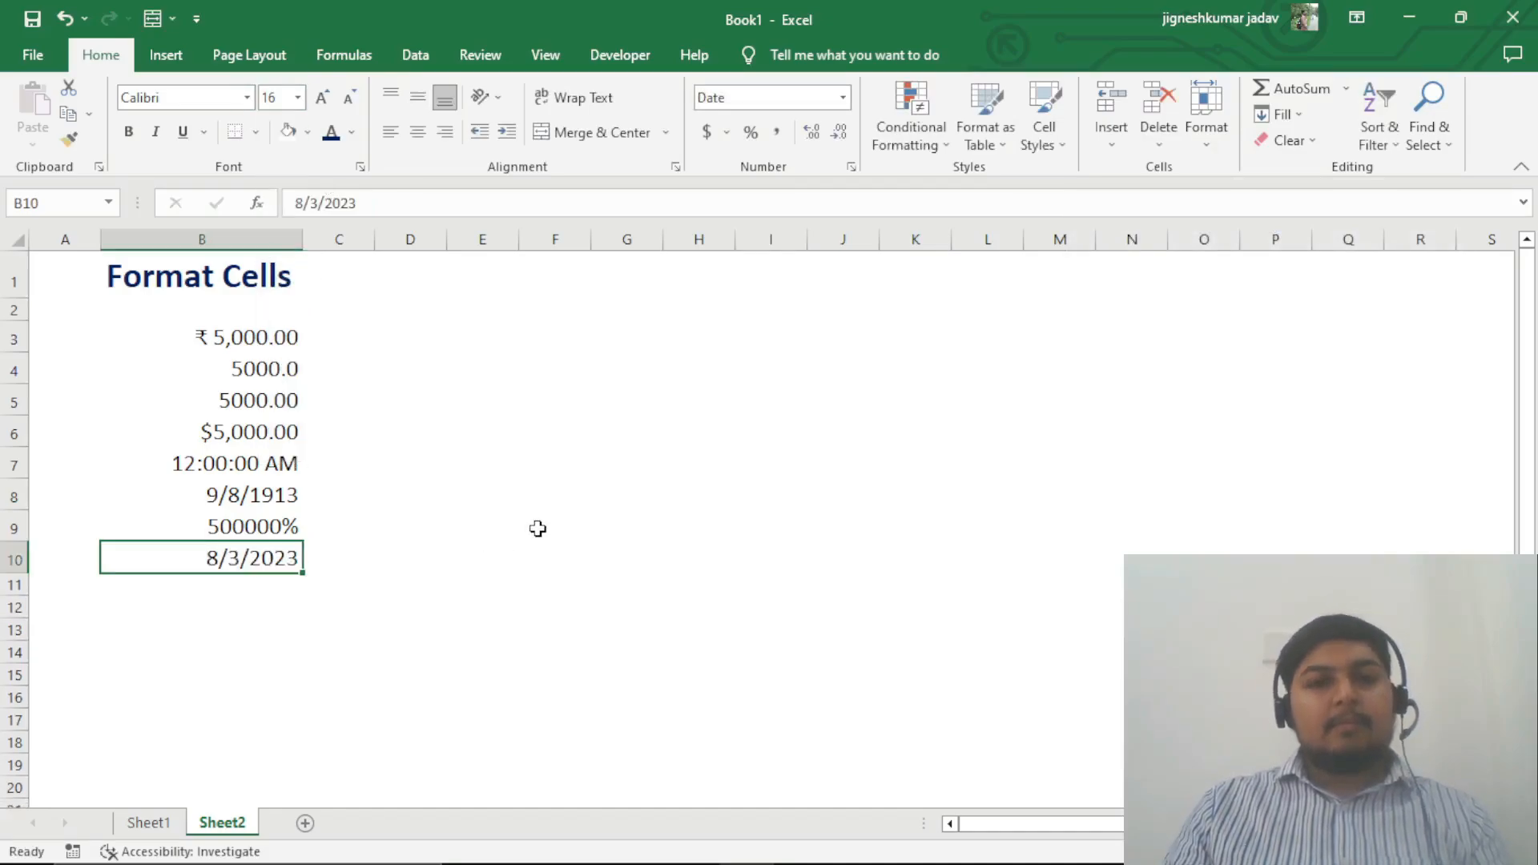
pyautogui.click(373, 591)
pyautogui.click(268, 562)
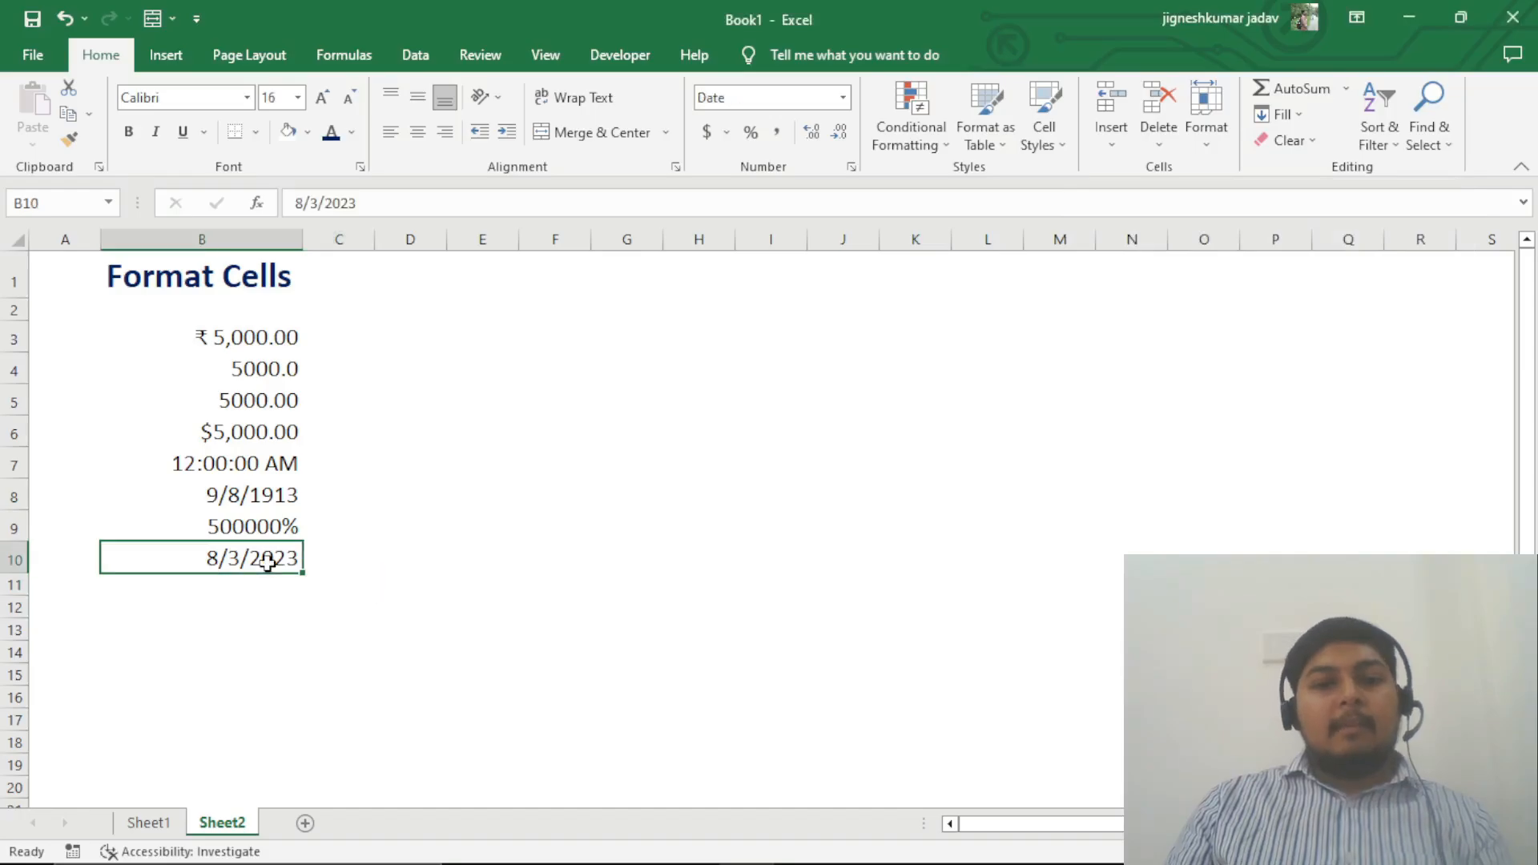
# Step: Browse the number formats available for B10, apply Short Date, and undo the date entry
pyautogui.click(843, 97)
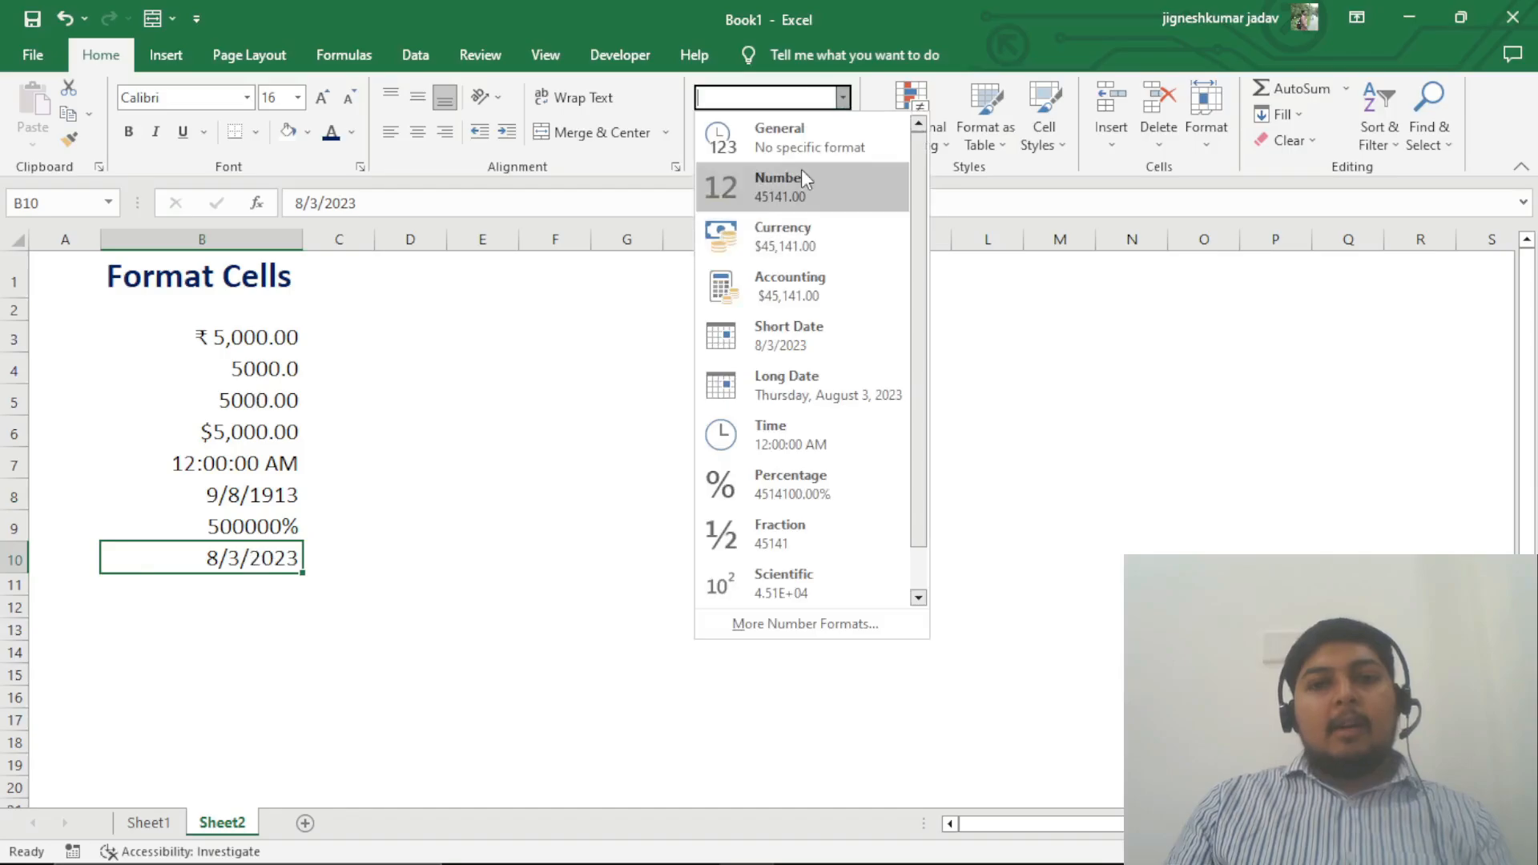
pyautogui.scroll(-1, 793, 491)
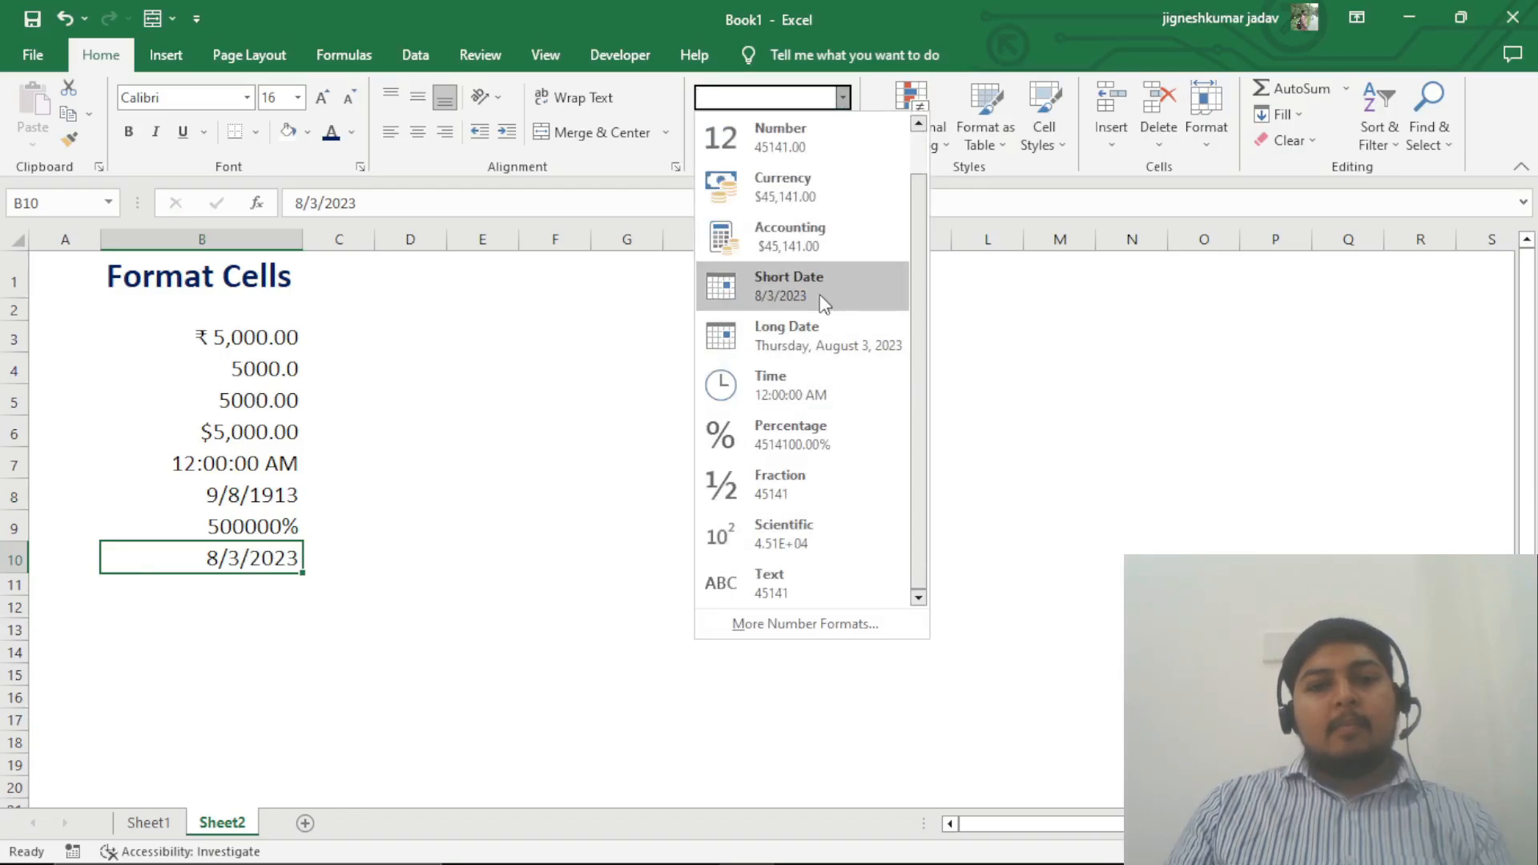
pyautogui.scroll(1, 825, 287)
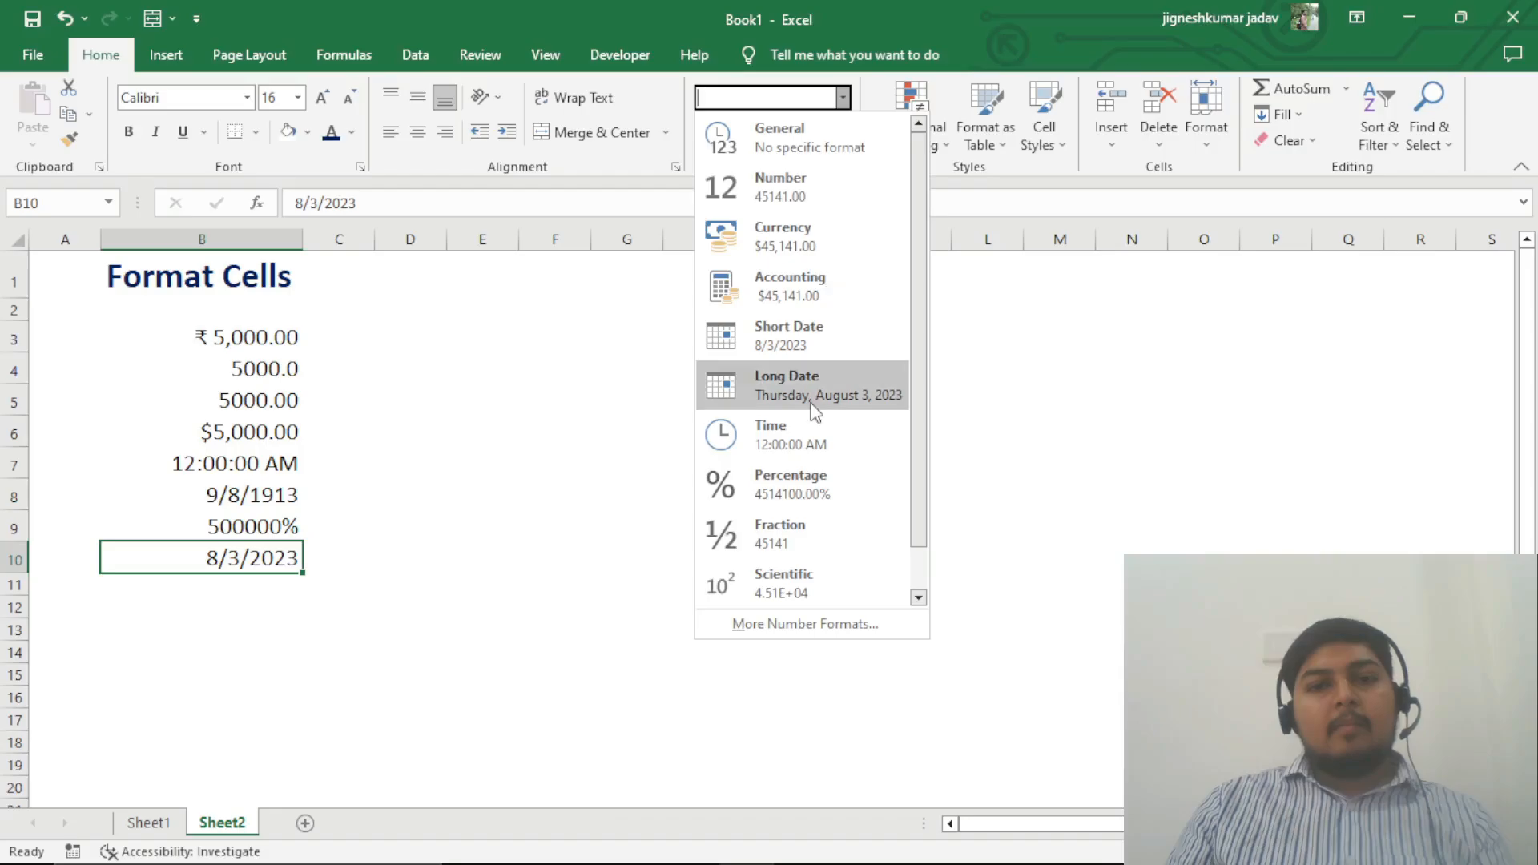
pyautogui.click(817, 344)
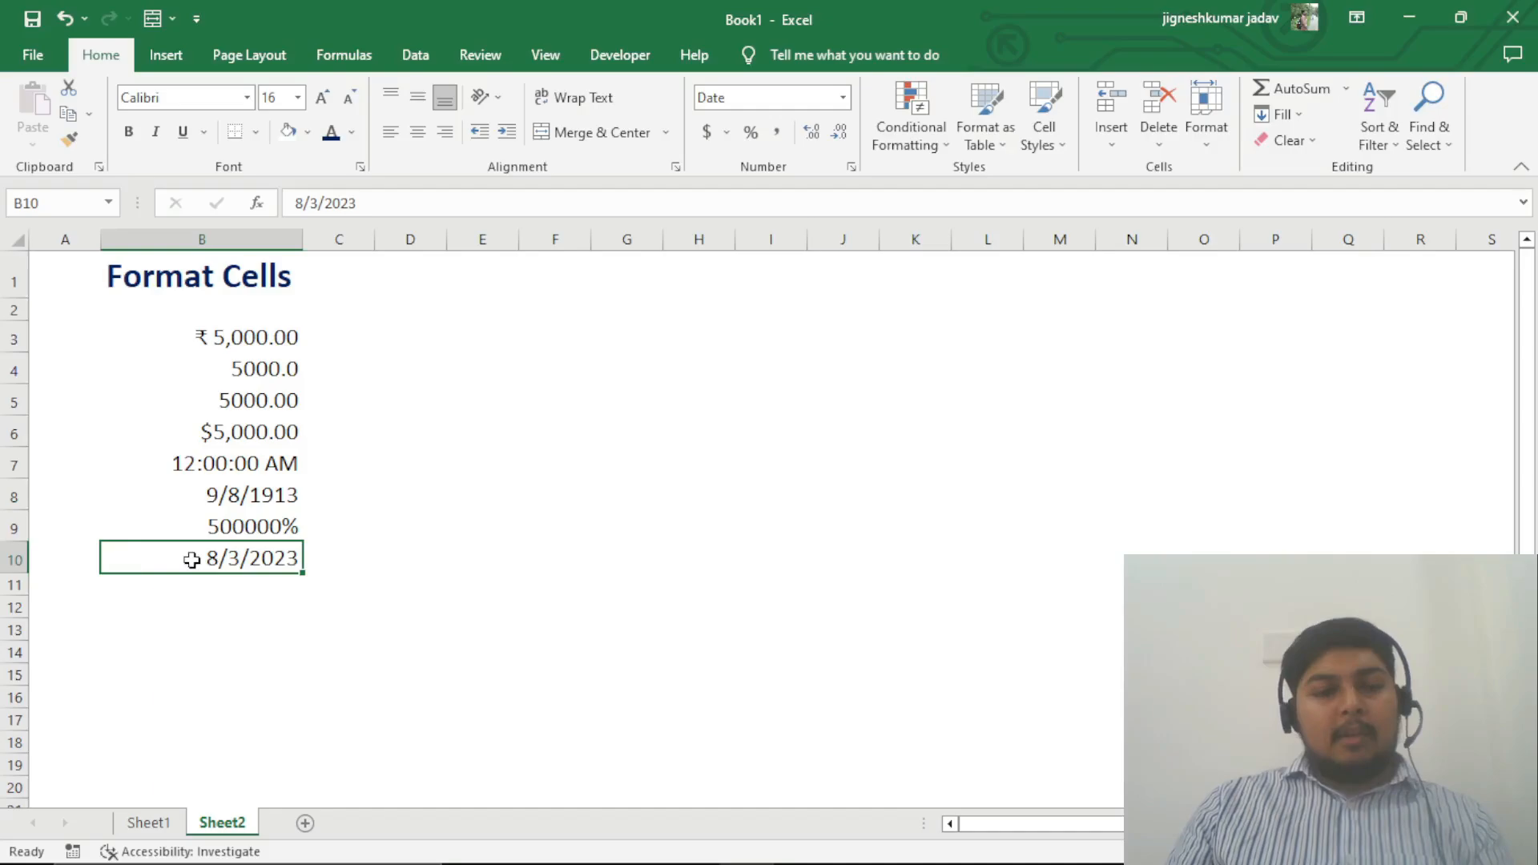
pyautogui.hotkey('ctrl', 'z')
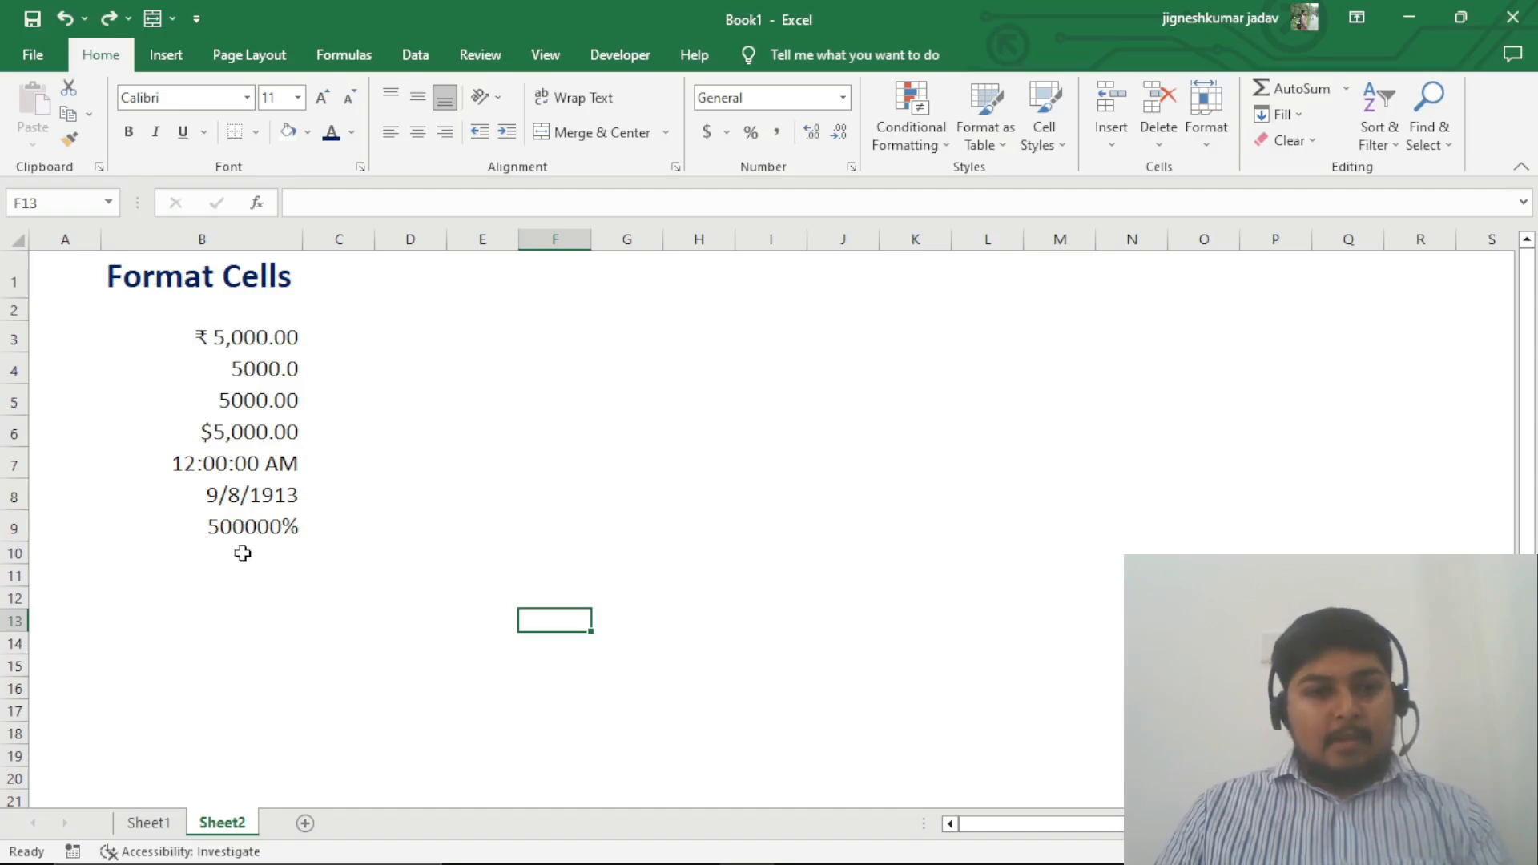
# Step: Enter the date 03/08/2023 in cell B10
pyautogui.click(252, 556)
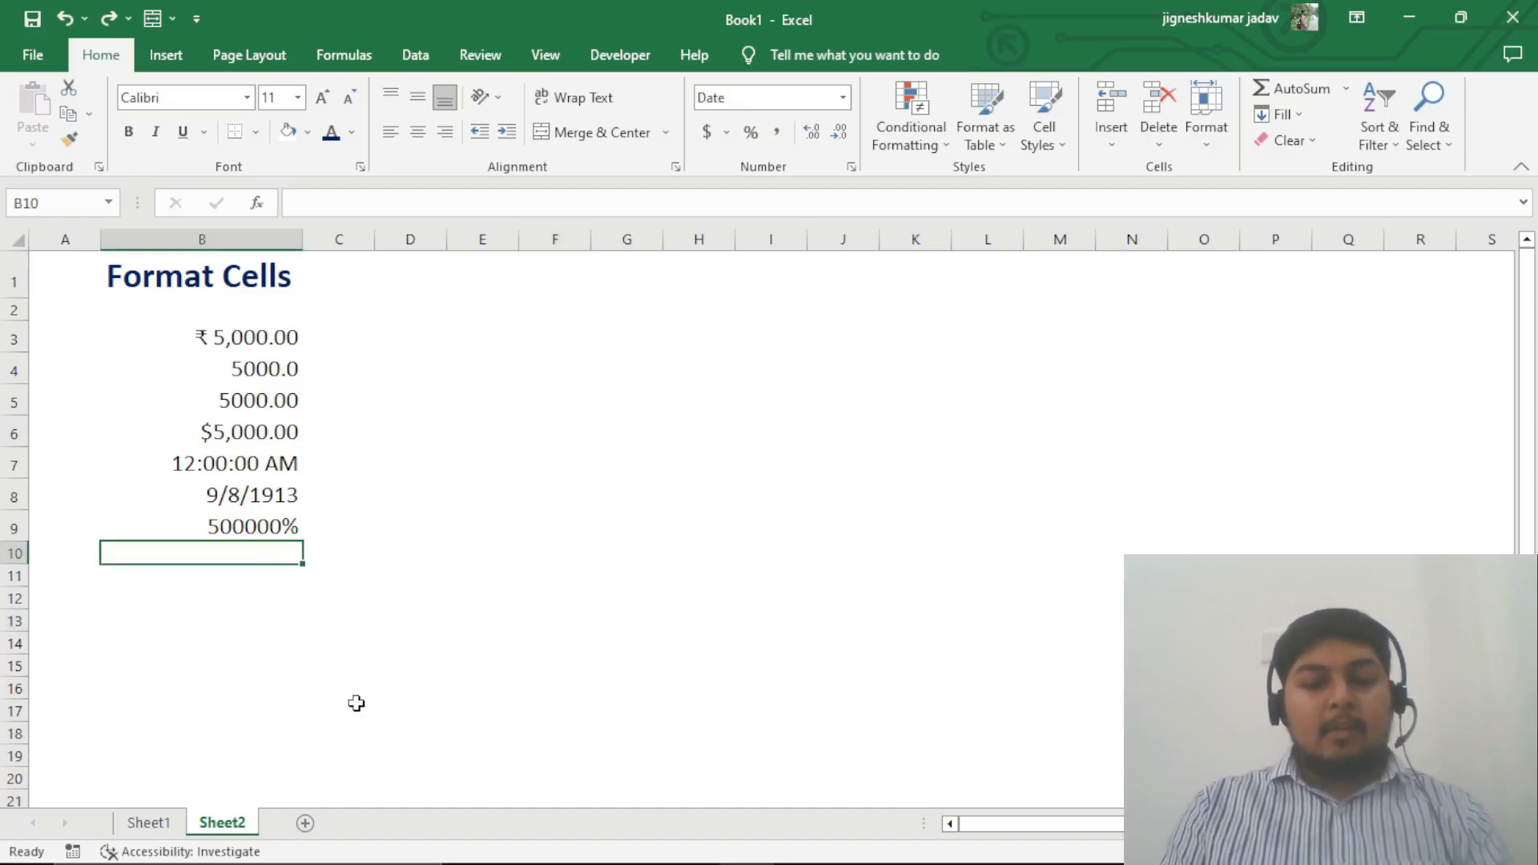
pyautogui.write('03/')
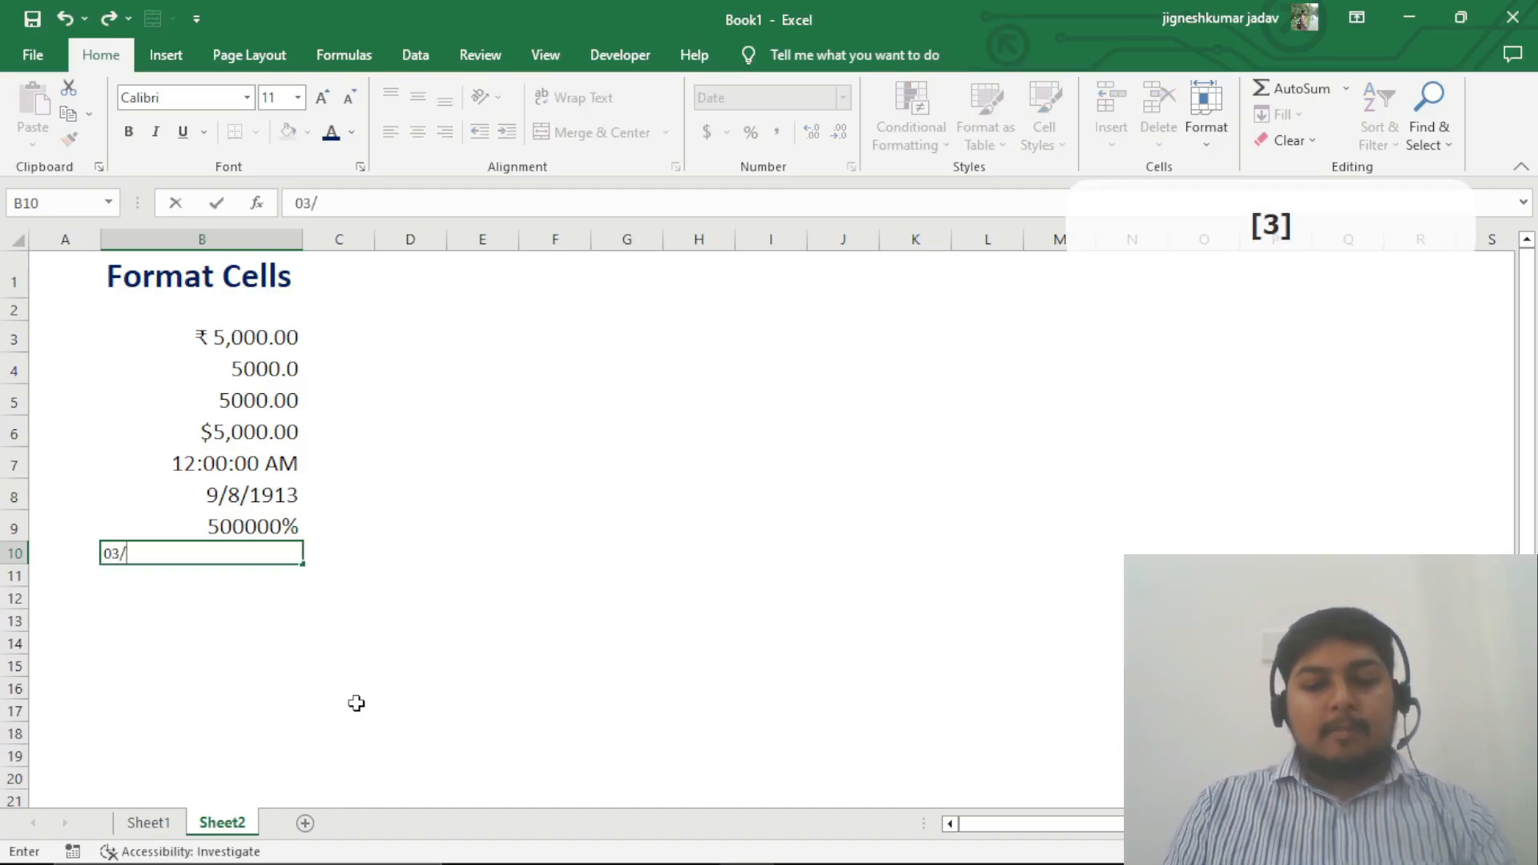
pyautogui.write('08')
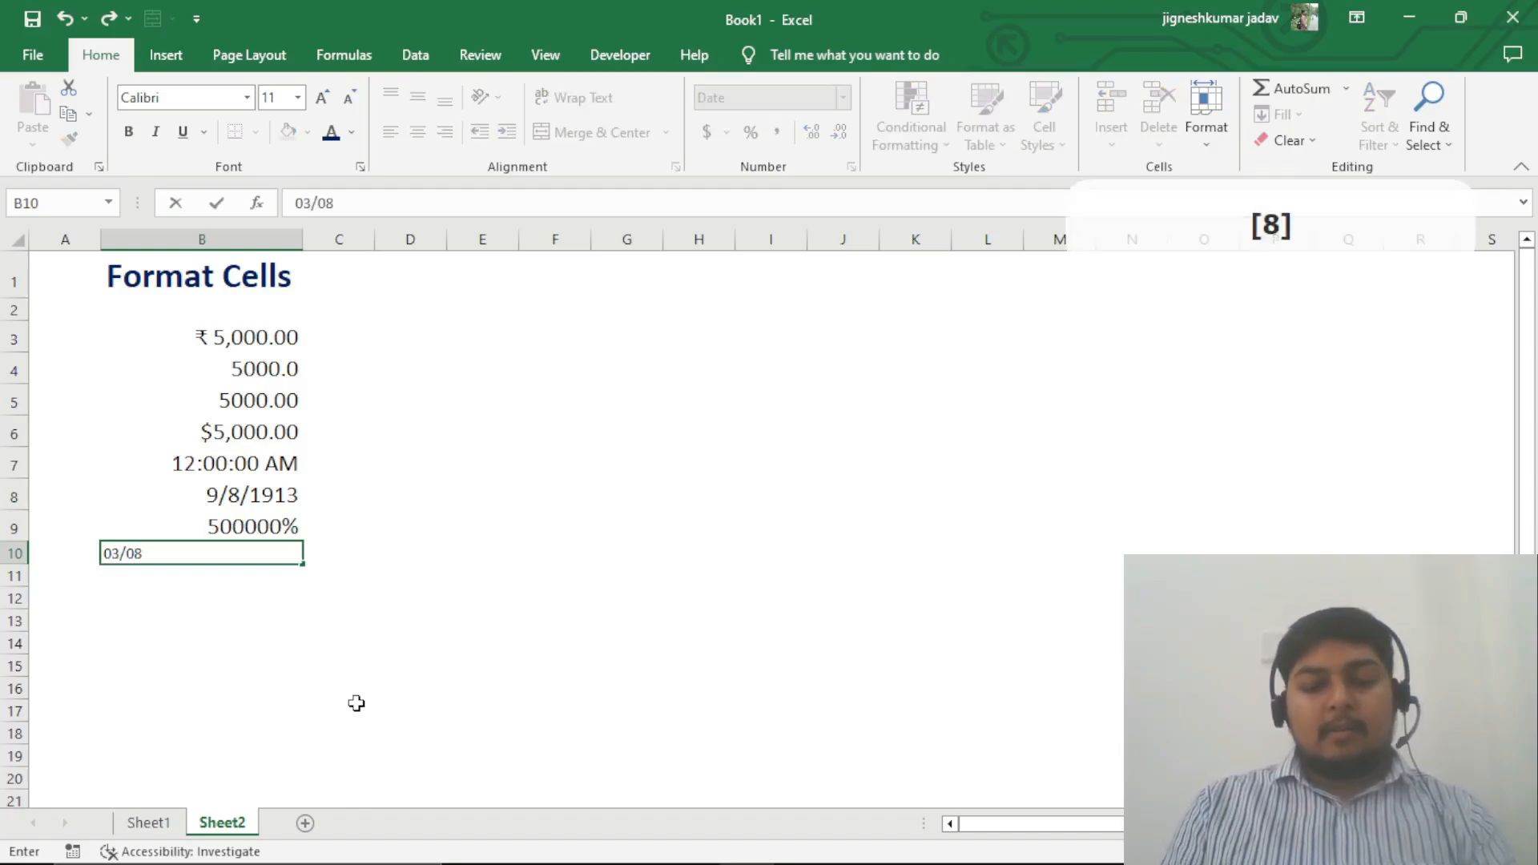
pyautogui.write('/2023')
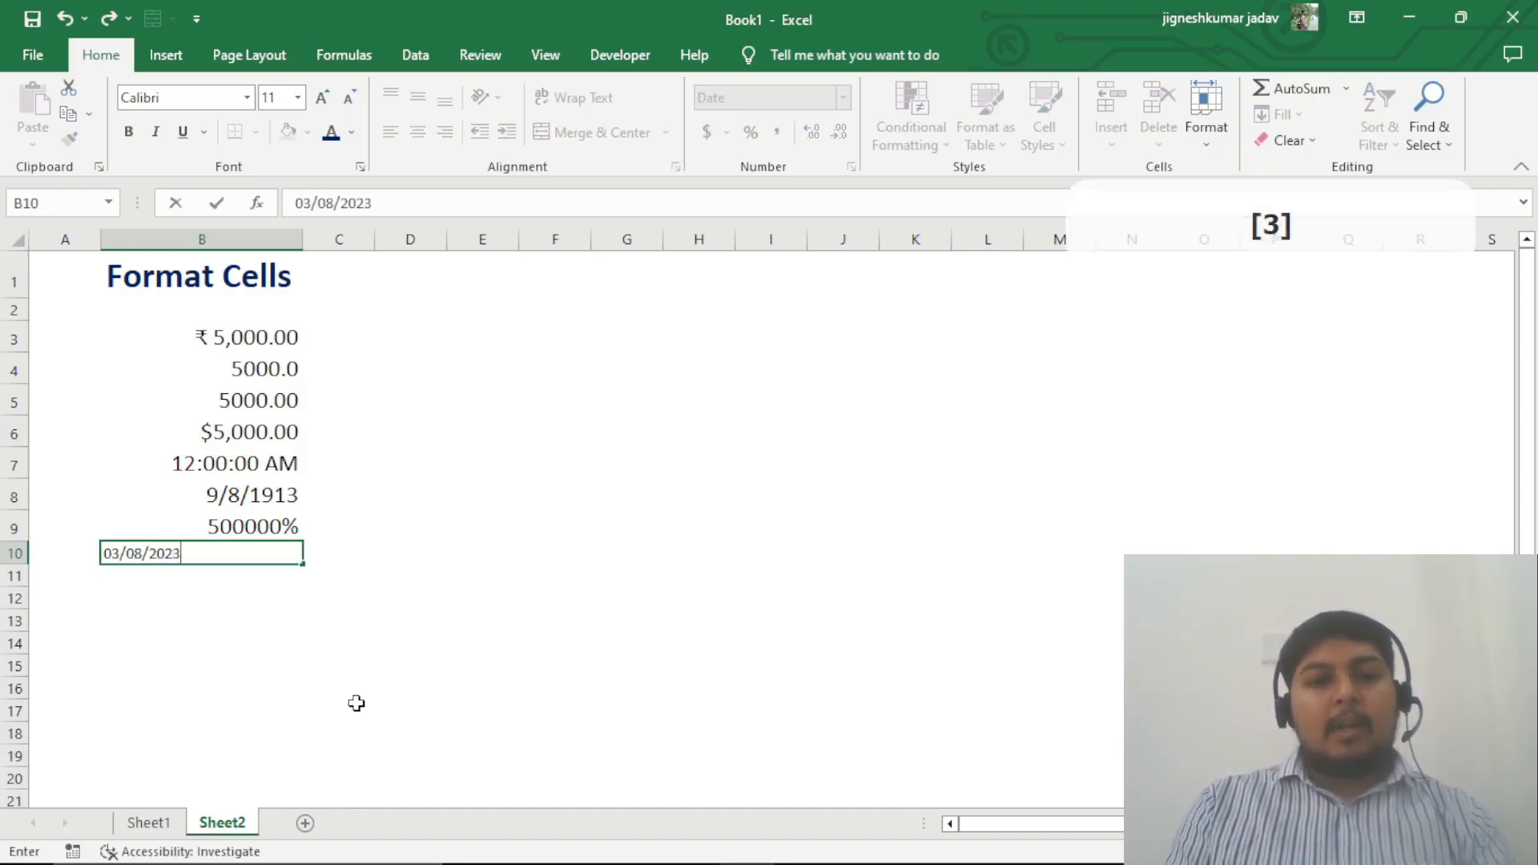
pyautogui.press('Return')
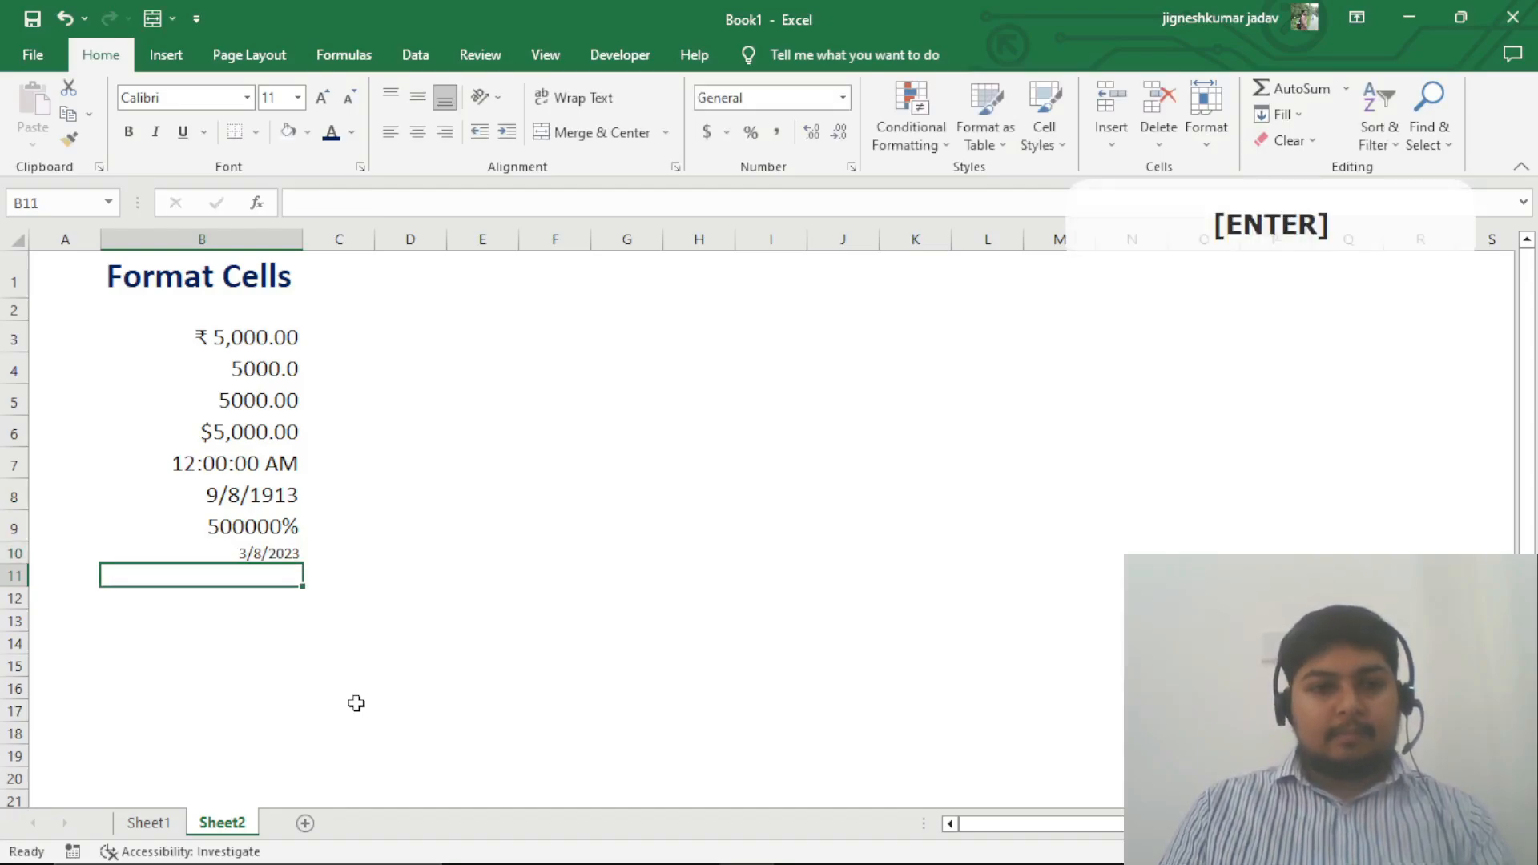
# Step: Set the font size of B10 to 16 and format the date as Long Date
pyautogui.click(210, 553)
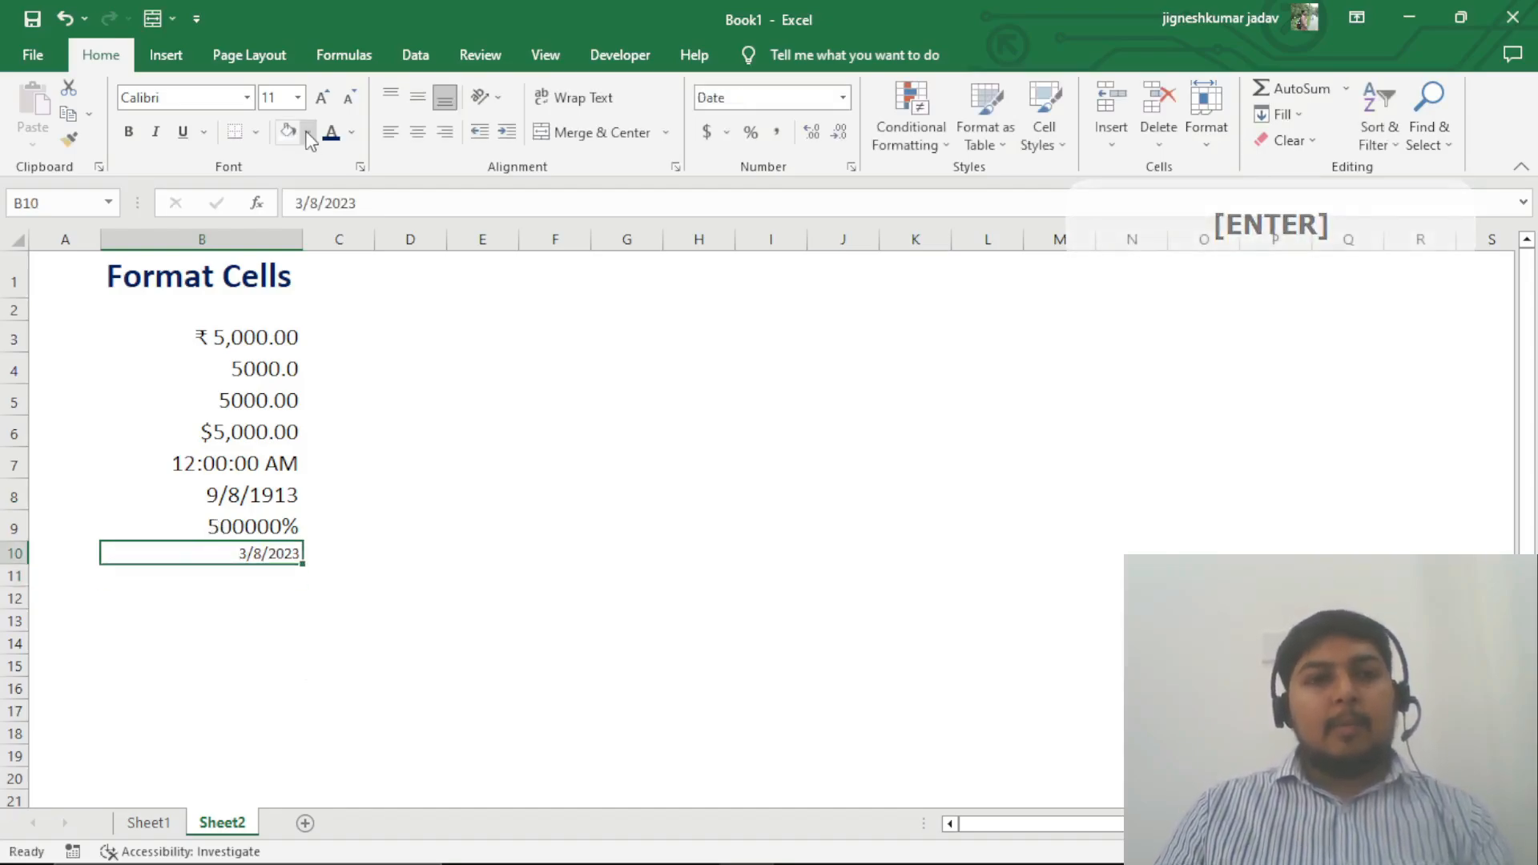
pyautogui.click(298, 97)
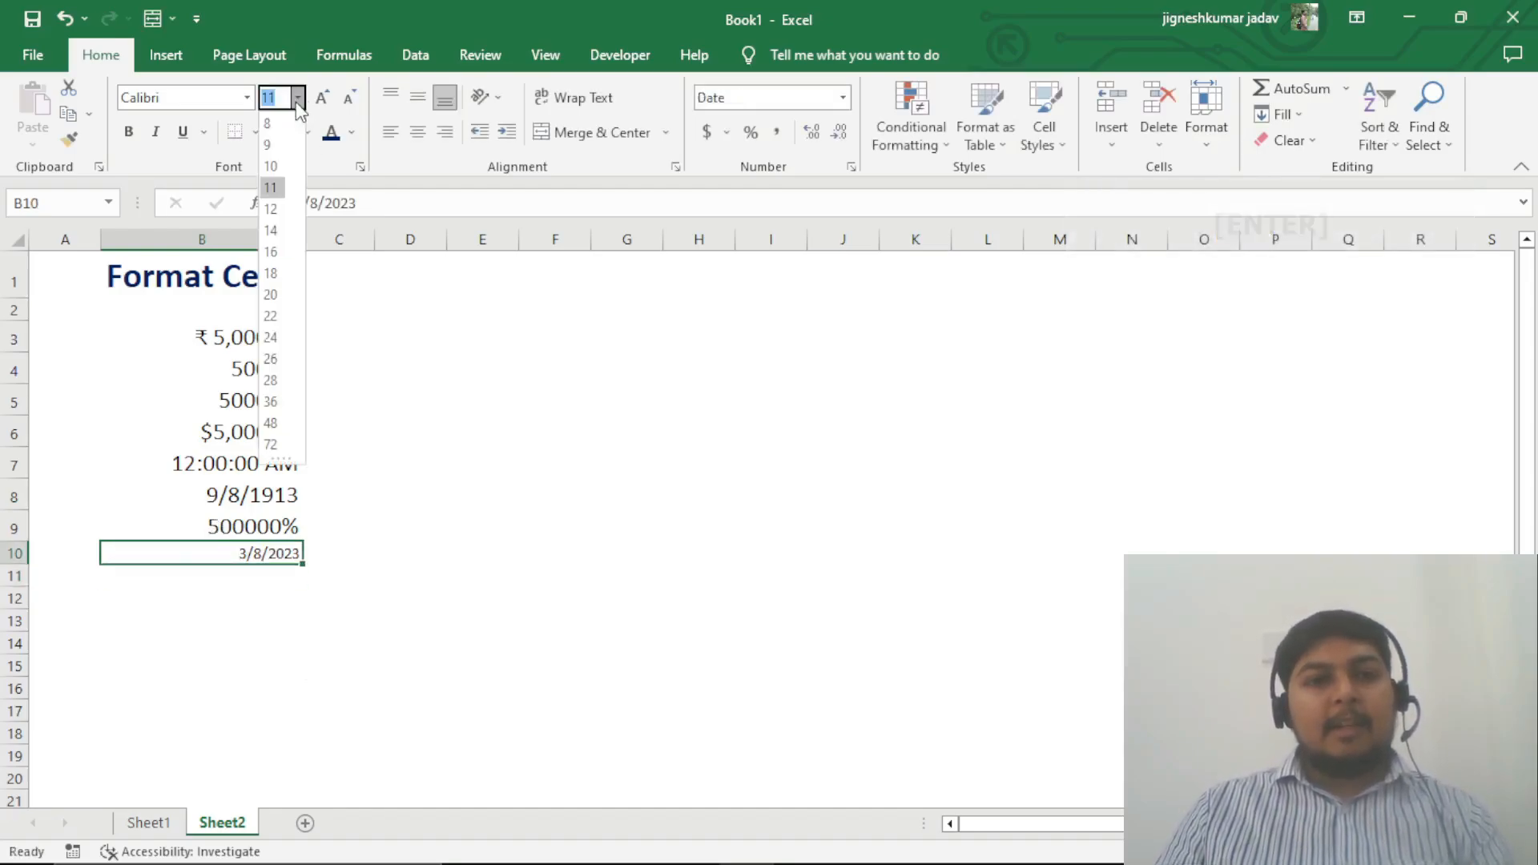
pyautogui.click(276, 253)
pyautogui.click(843, 97)
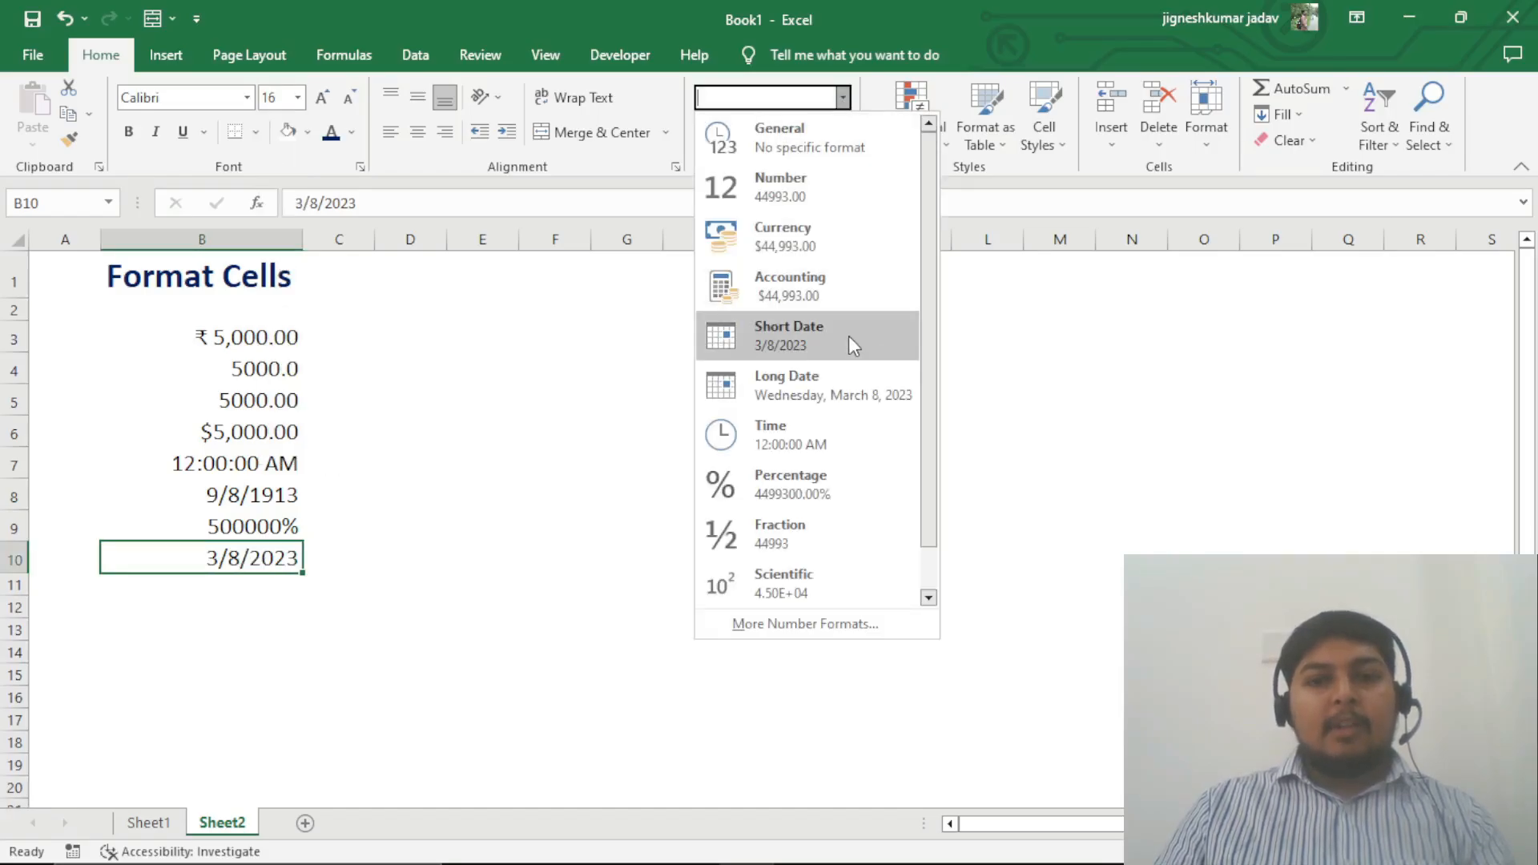
pyautogui.click(849, 381)
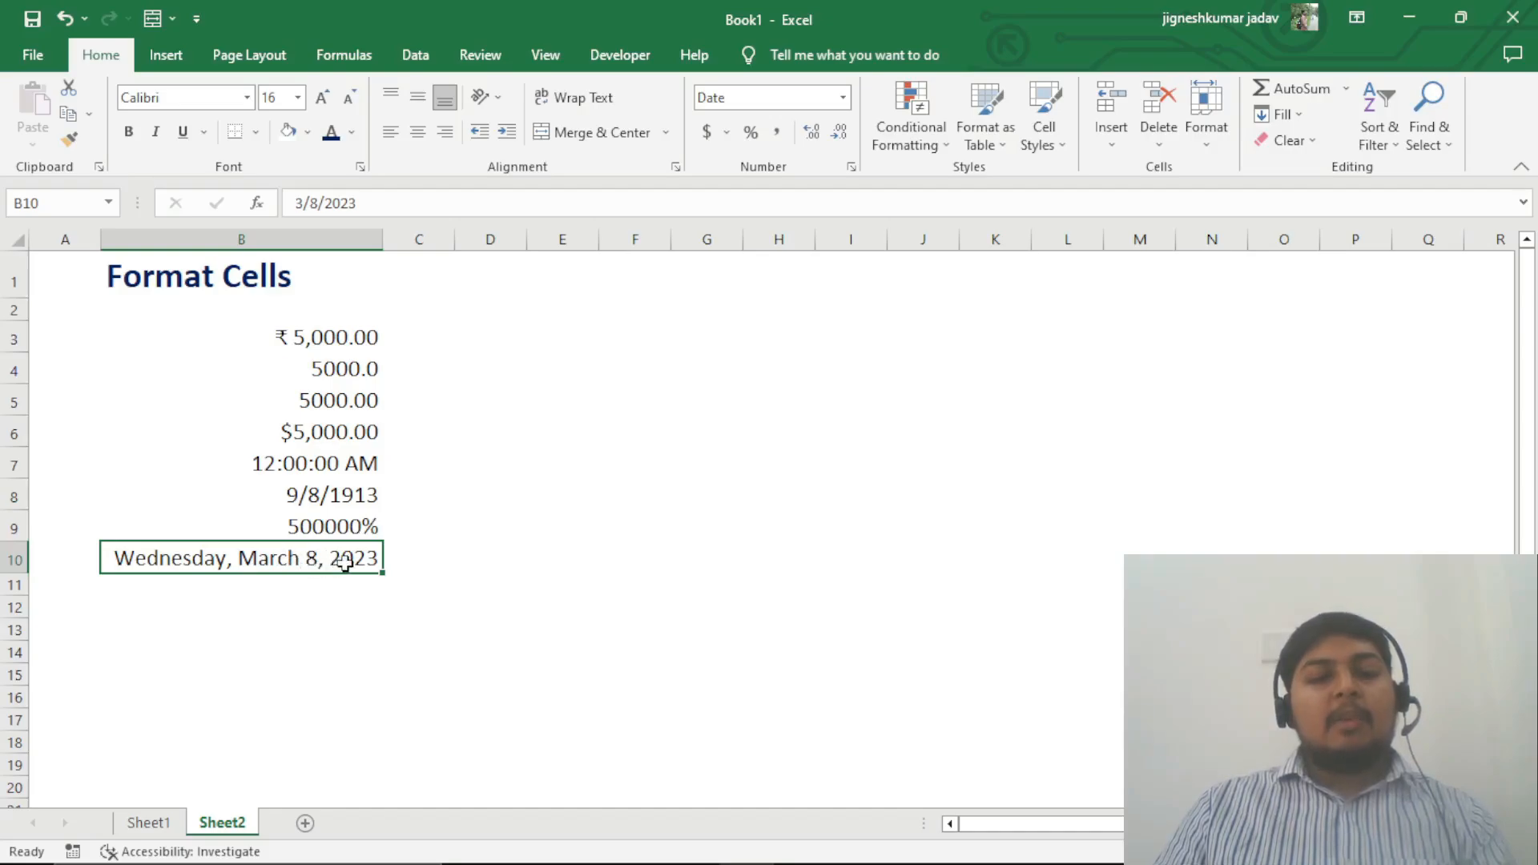
# Step: Fill the long date from B10 down into B11 to continue the series by one day
pyautogui.click(456, 558)
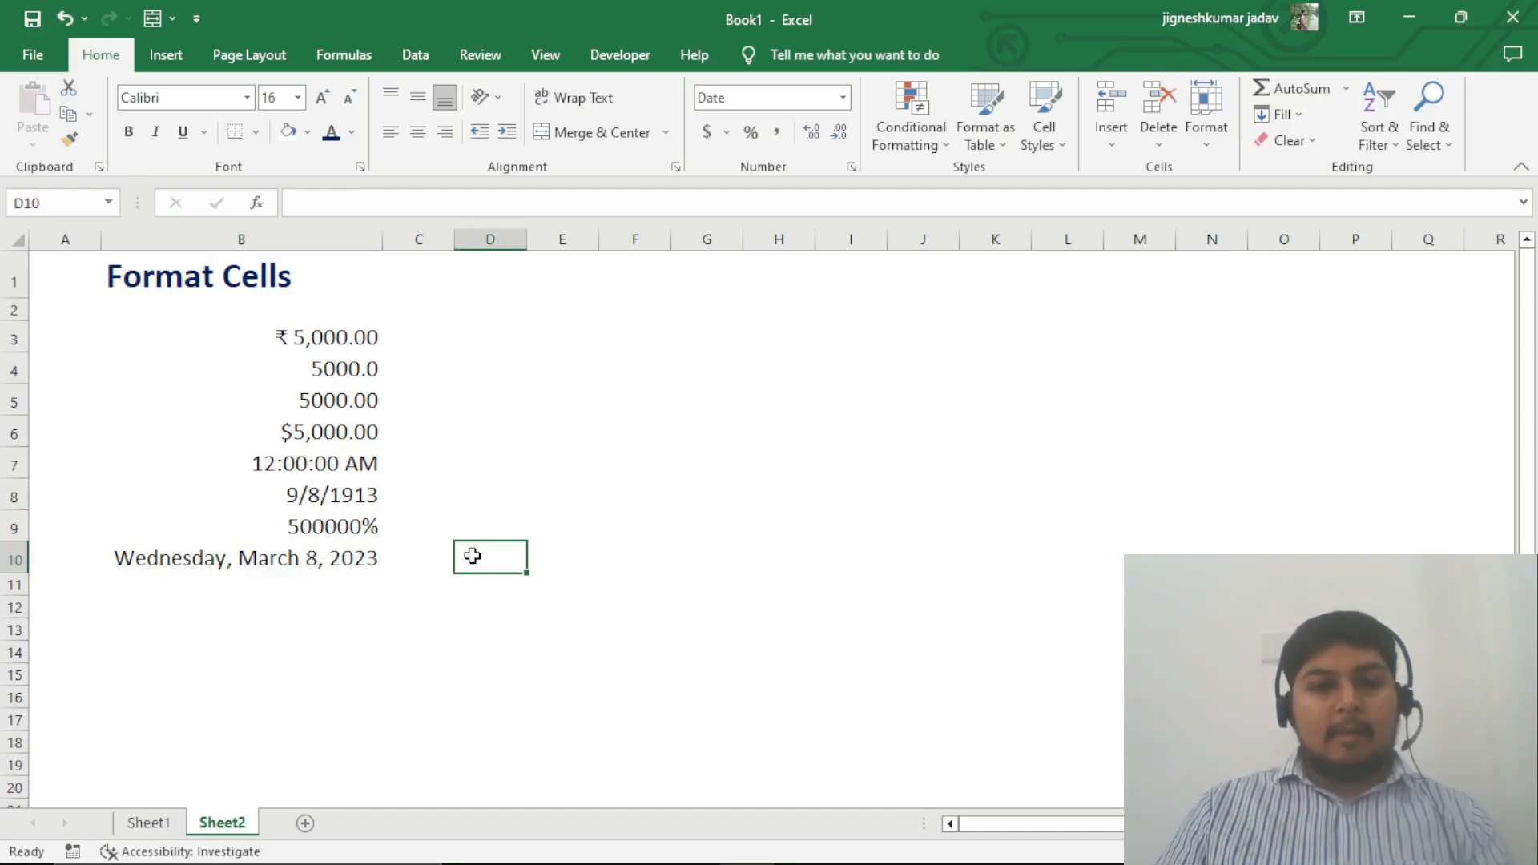
pyautogui.click(324, 563)
pyautogui.moveTo(383, 575); pyautogui.dragTo(377, 599)
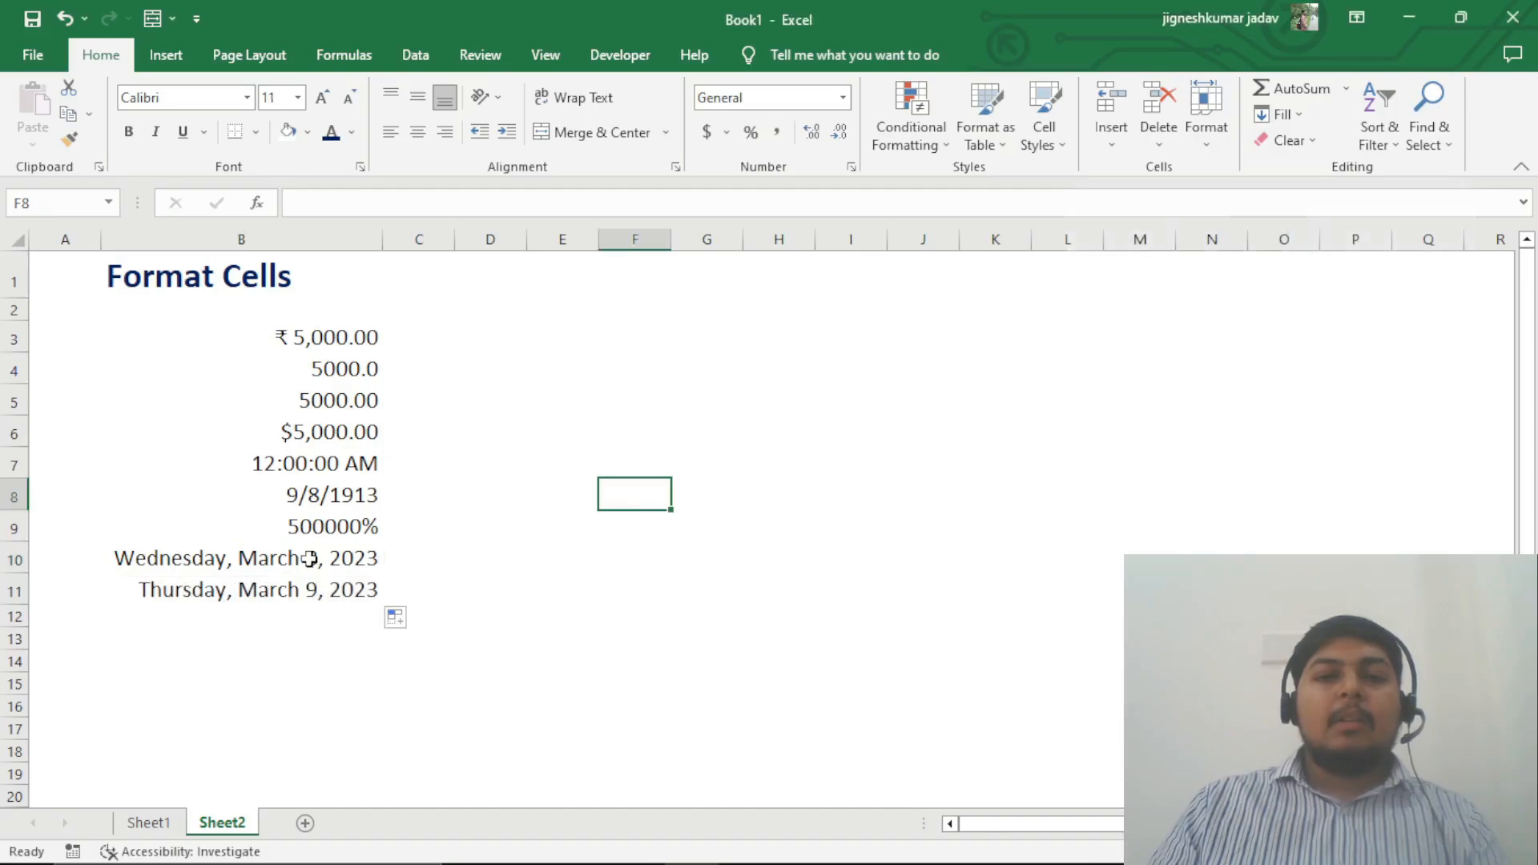
# Step: Compare the two long dates with the number and currency values in column B and check their format categories
pyautogui.click(309, 559)
pyautogui.click(322, 587)
pyautogui.click(335, 558)
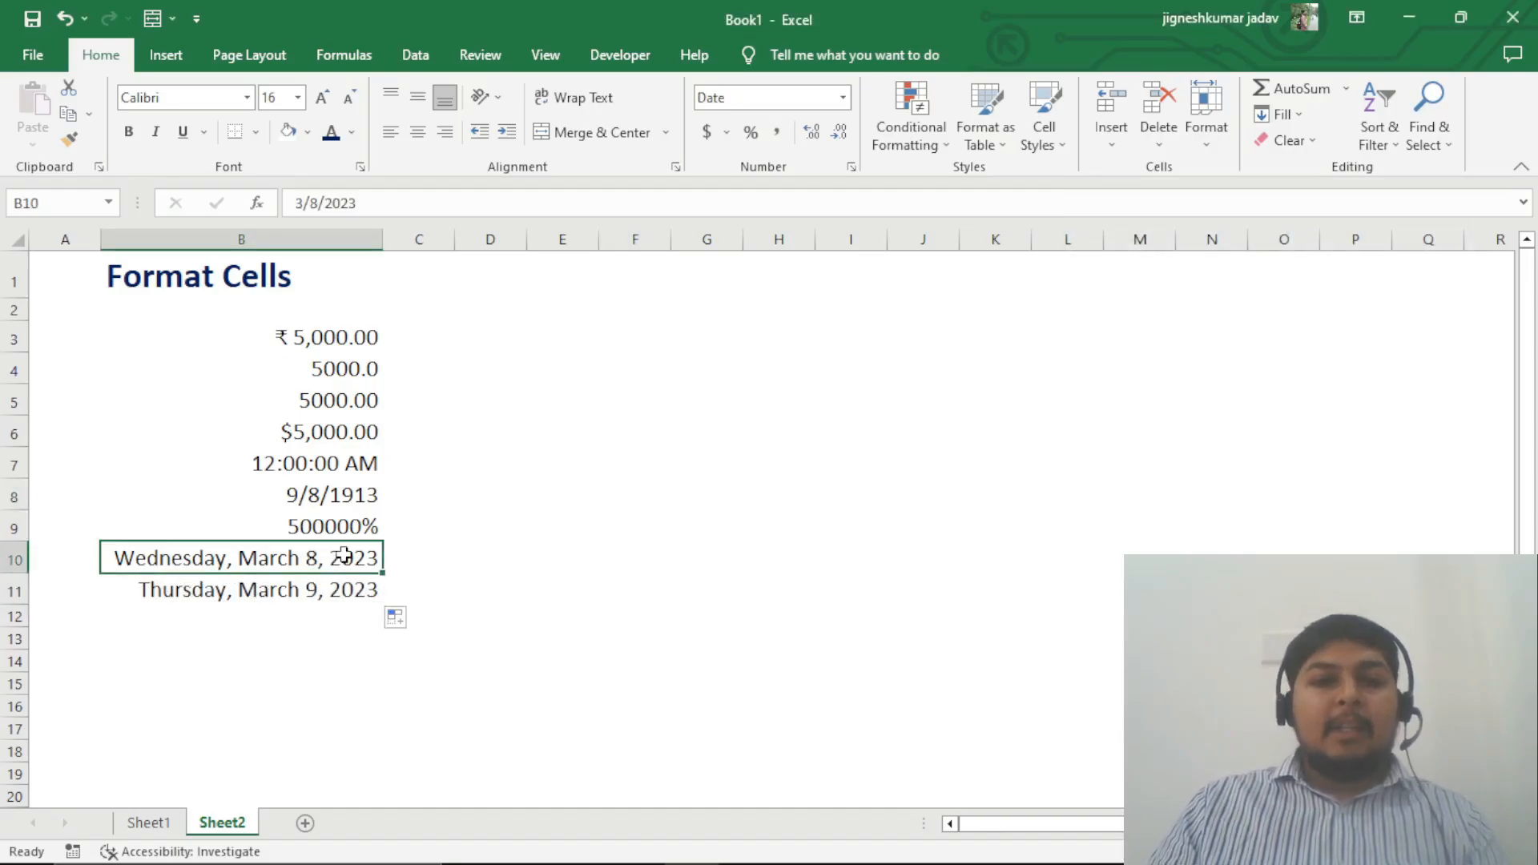
pyautogui.click(359, 434)
pyautogui.click(341, 398)
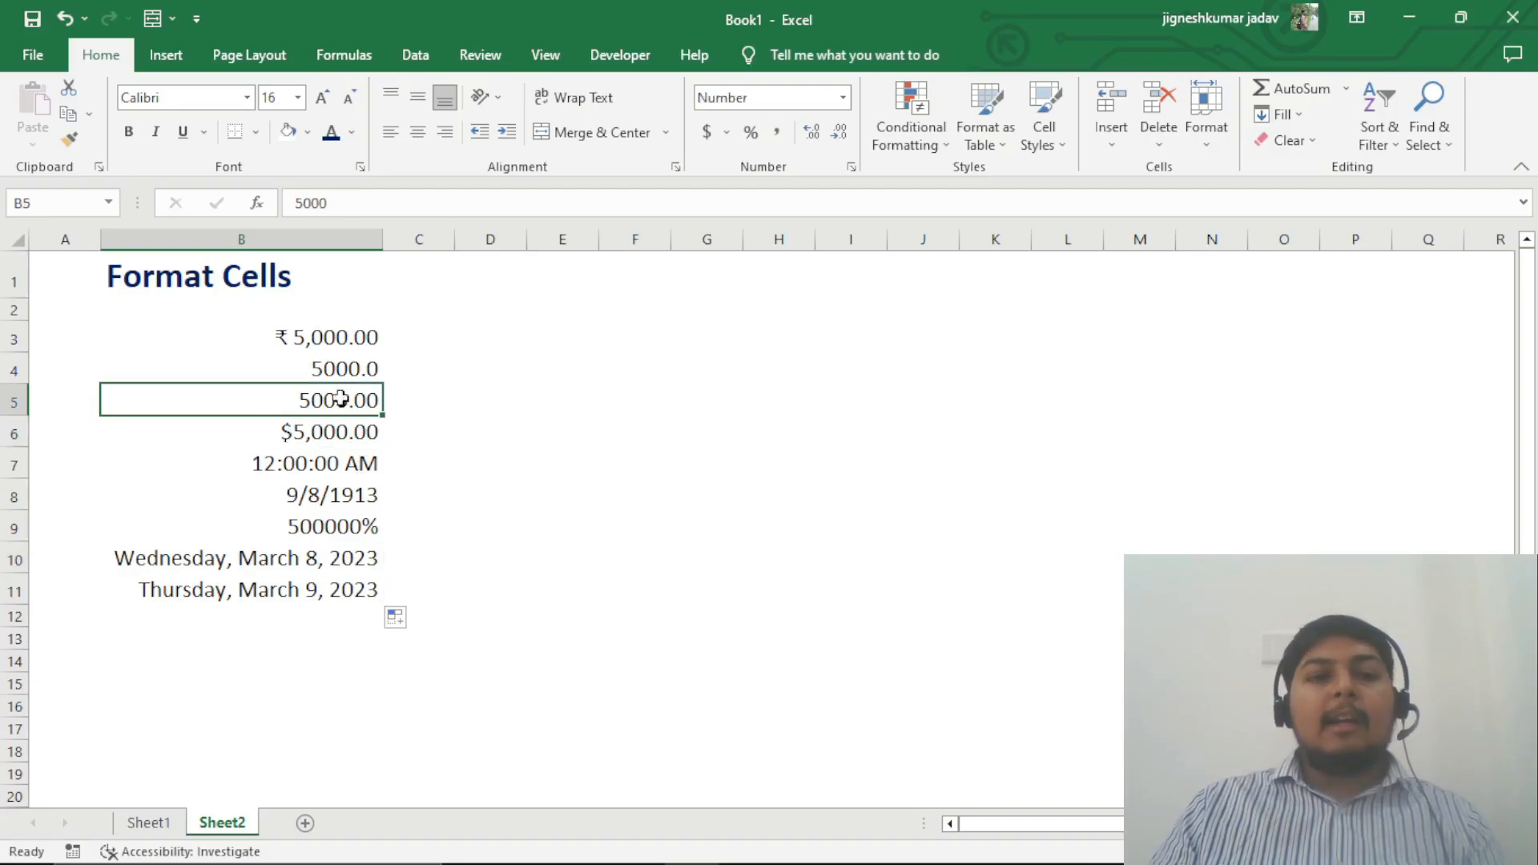
pyautogui.click(351, 370)
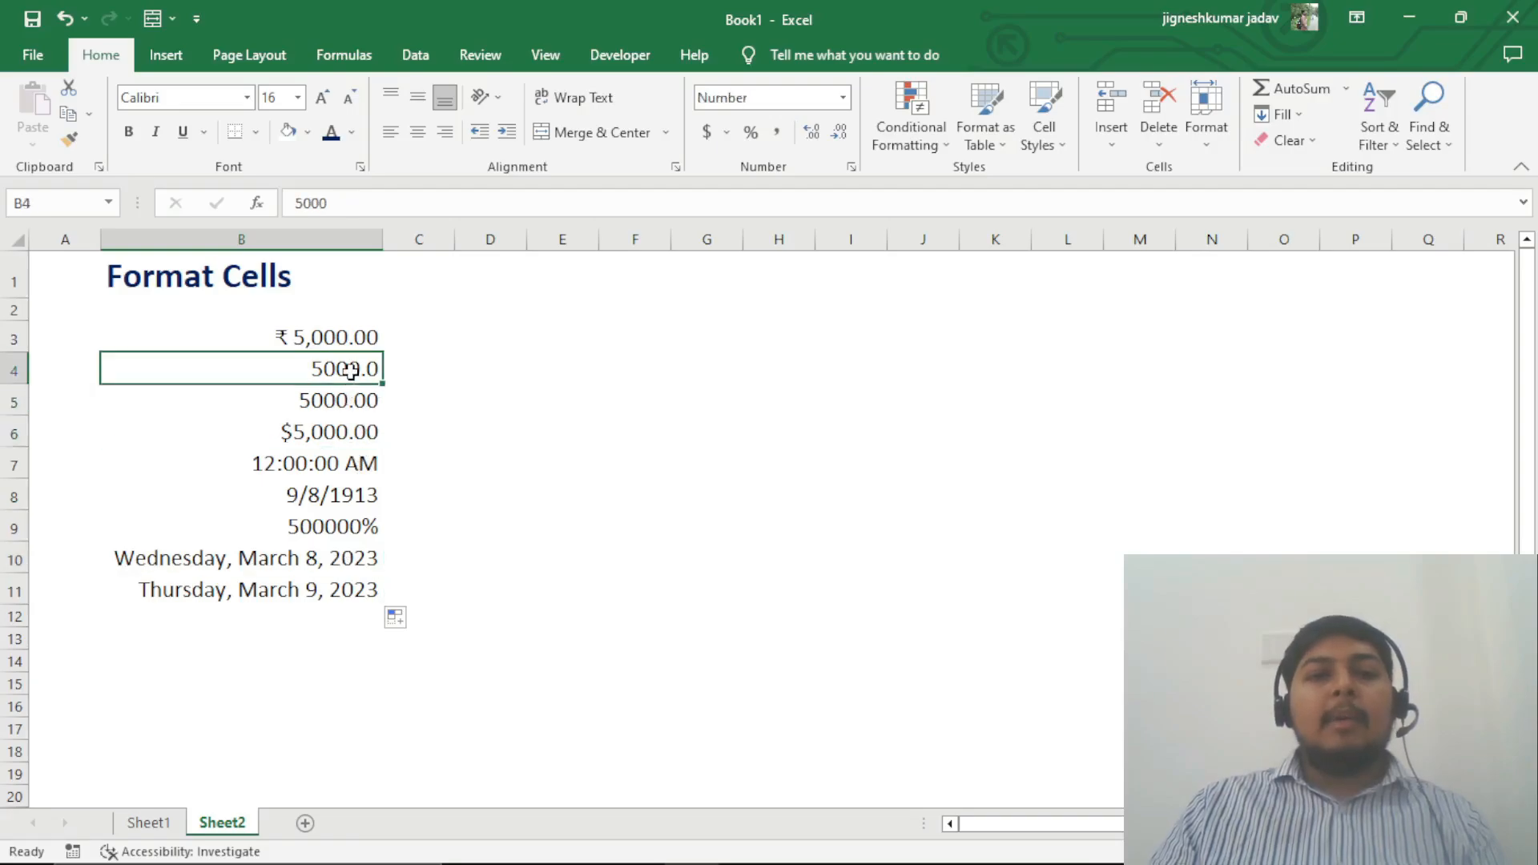
pyautogui.click(325, 334)
pyautogui.click(319, 457)
pyautogui.click(333, 437)
pyautogui.click(334, 568)
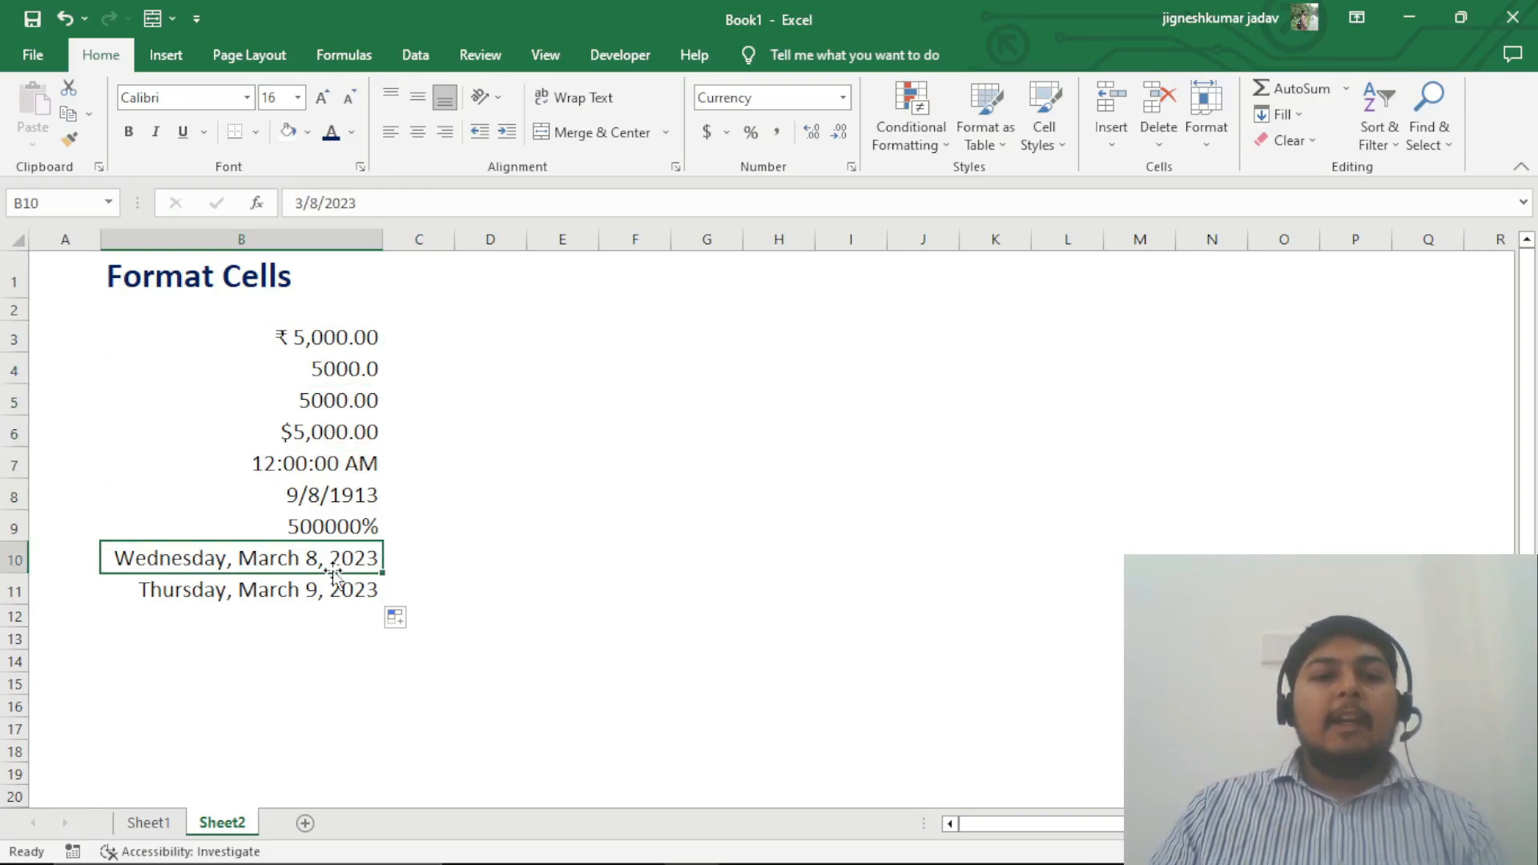
pyautogui.click(335, 616)
pyautogui.click(339, 686)
# Step: Enter the numbers 1, 2 and 3 in cells E10 to E12
pyautogui.click(504, 559)
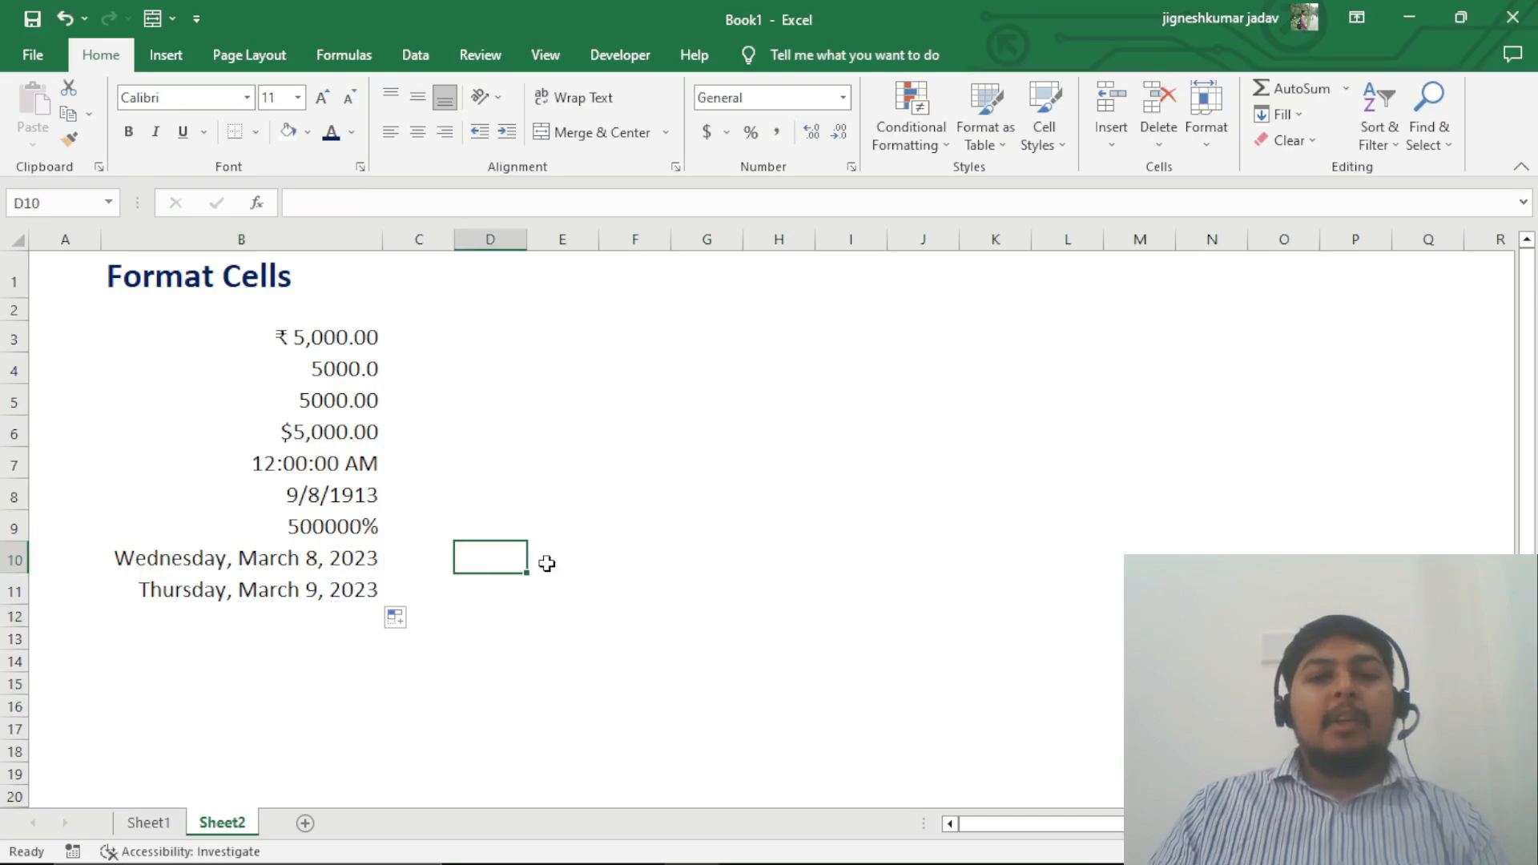
pyautogui.click(598, 555)
pyautogui.write('1')
pyautogui.press('Return')
pyautogui.write('2')
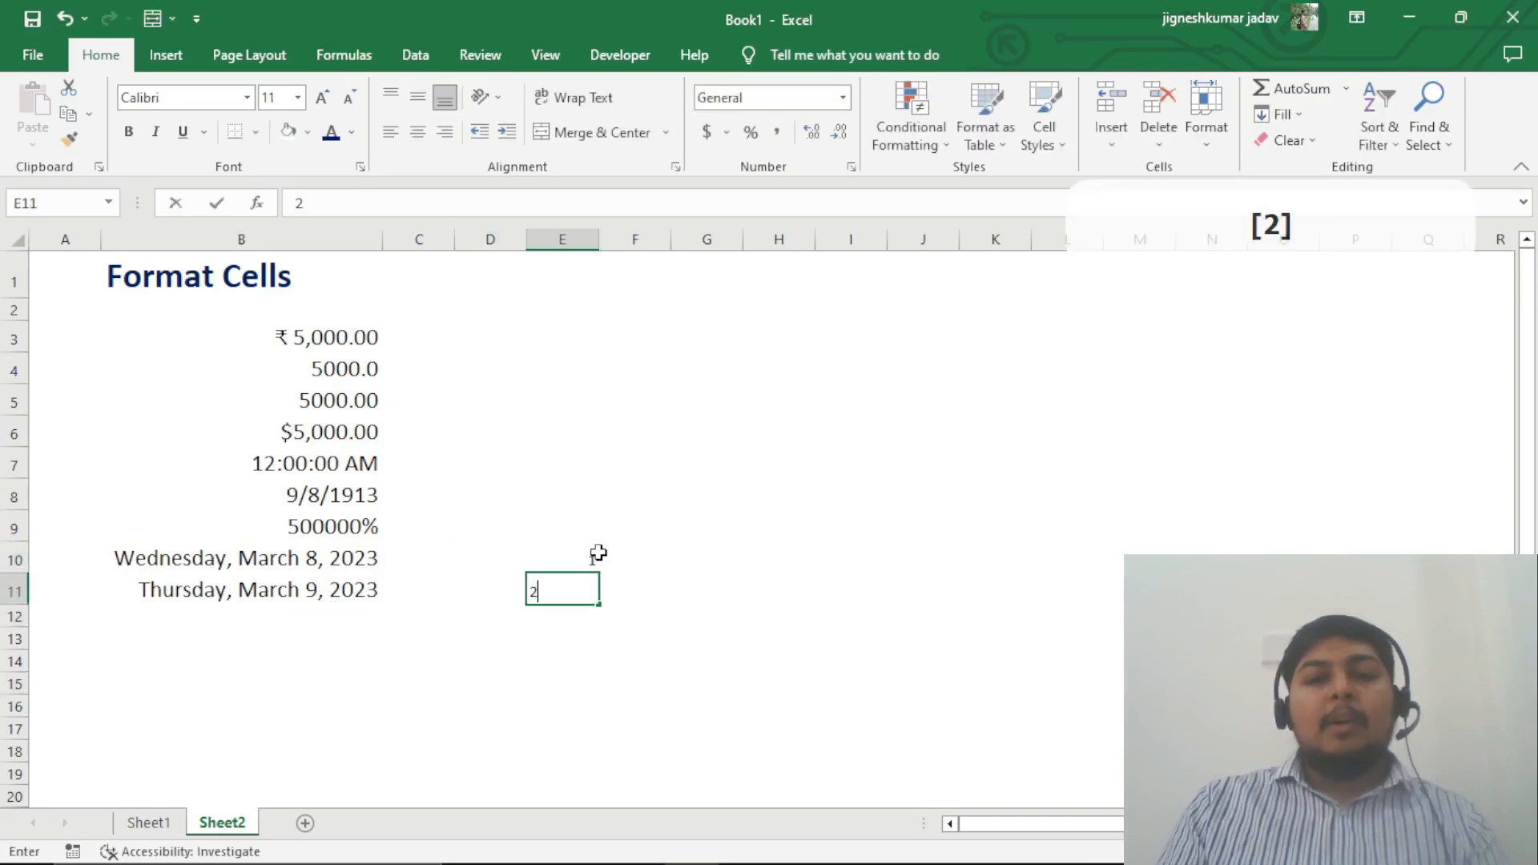
pyautogui.press('Return')
pyautogui.write('3')
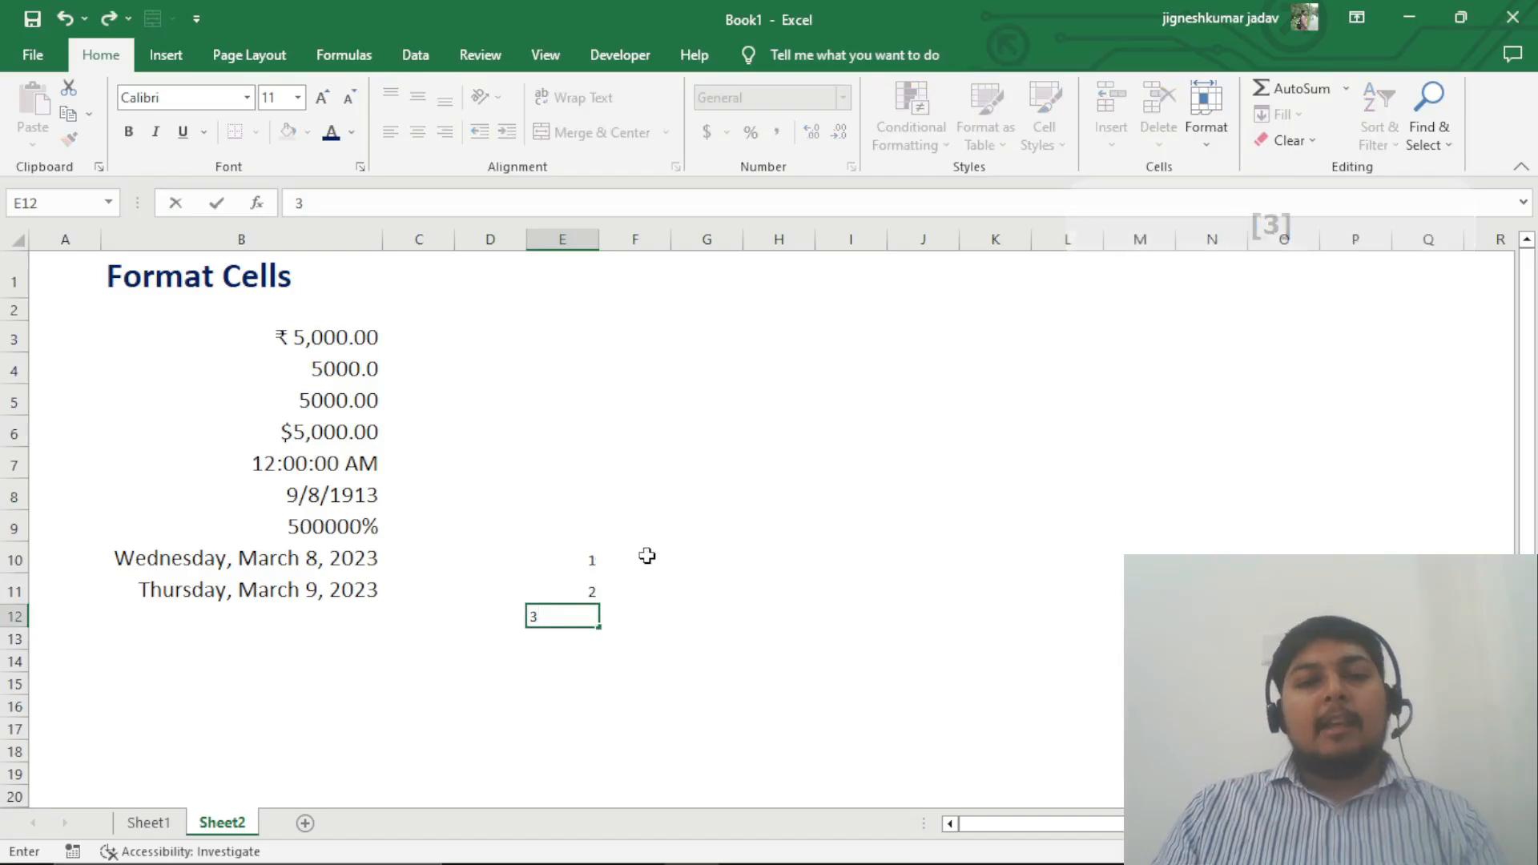
pyautogui.click(647, 555)
# Step: Increase the font size of the numbers in E10:E12 to 14
pyautogui.moveTo(570, 553); pyautogui.dragTo(572, 617)
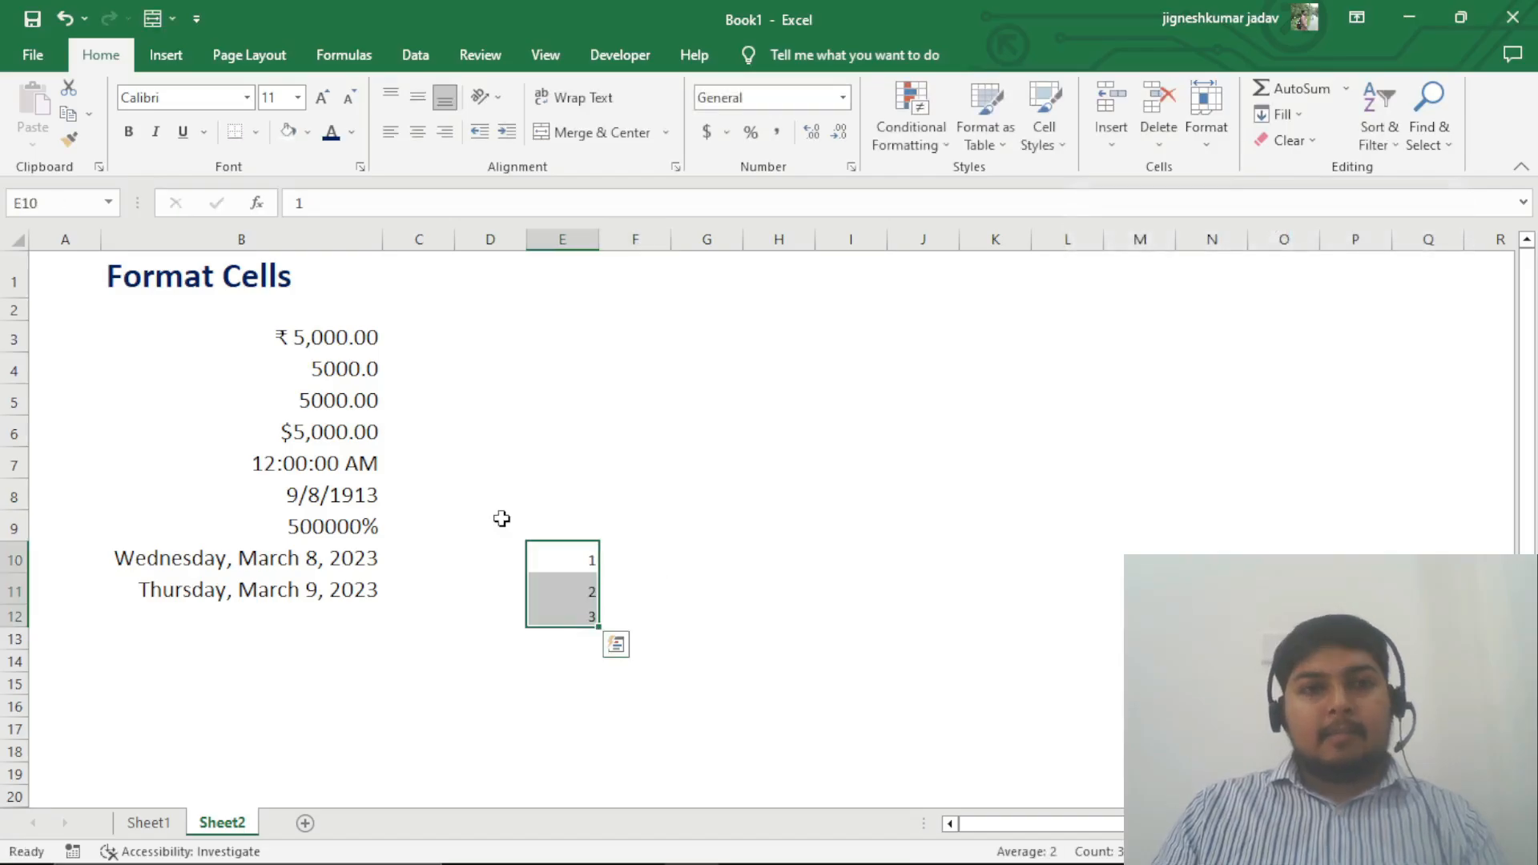
pyautogui.click(323, 101)
pyautogui.scroll(-3, 659, 426)
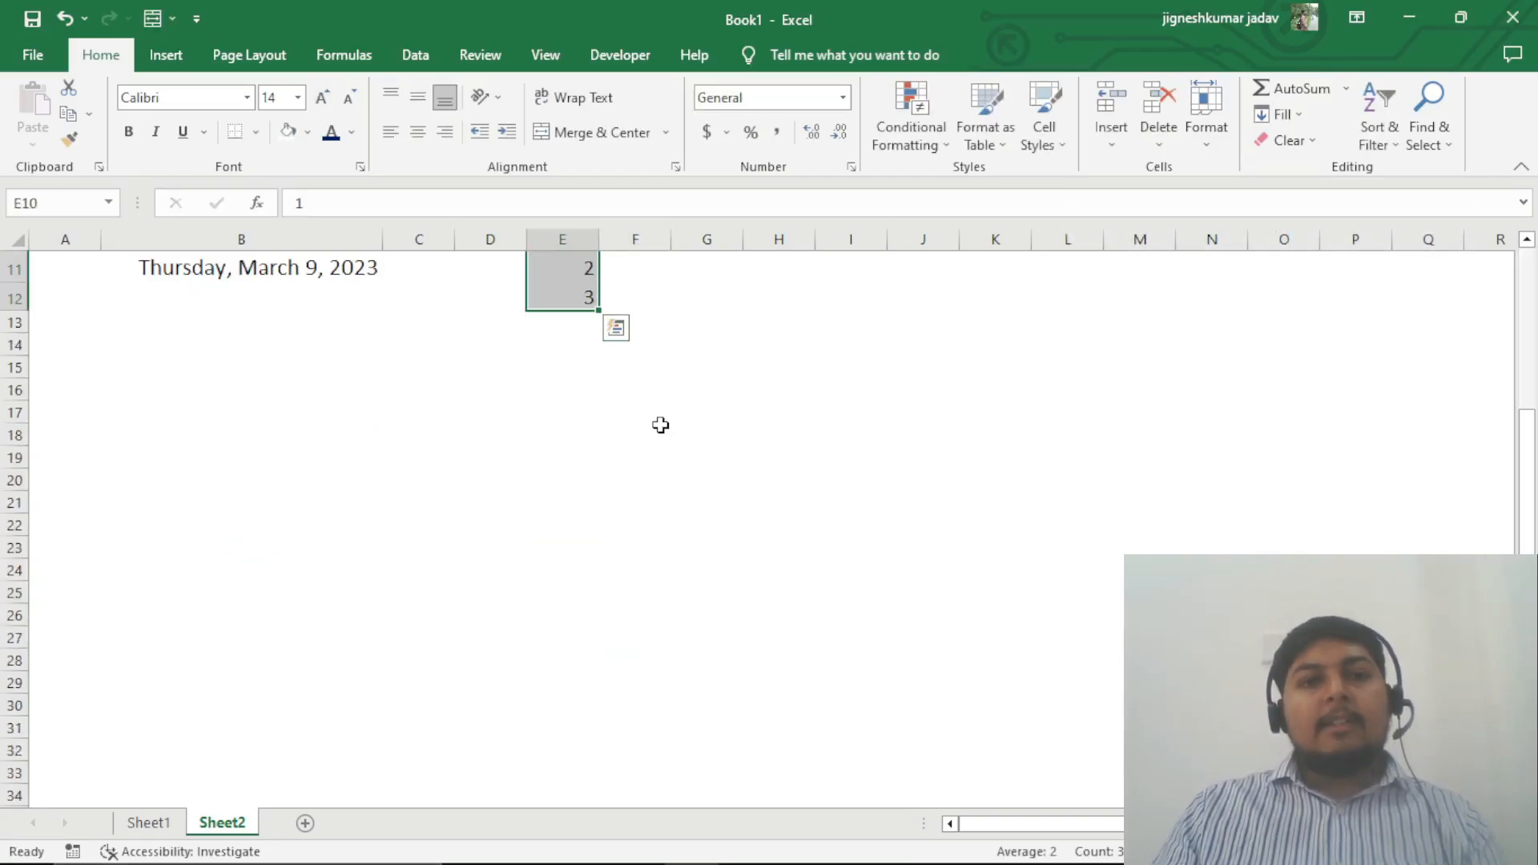
# Step: Fill the number series from E10:E12 down column E to row 58, ending at 49, and check the sequence
pyautogui.scroll(2, 657, 441)
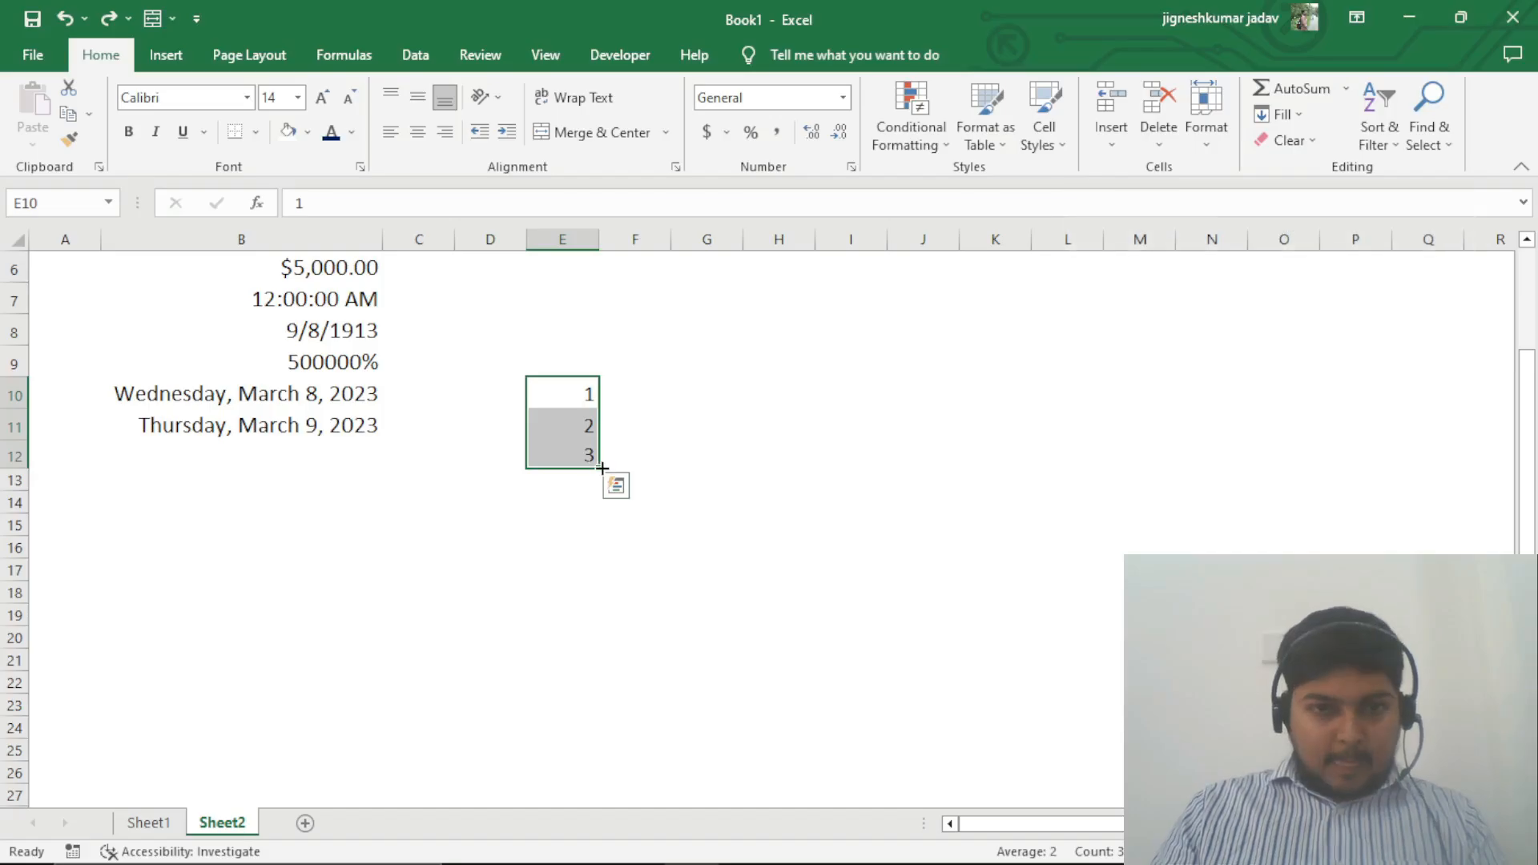
pyautogui.moveTo(603, 465); pyautogui.dragTo(607, 785)
pyautogui.scroll(12, 641, 697)
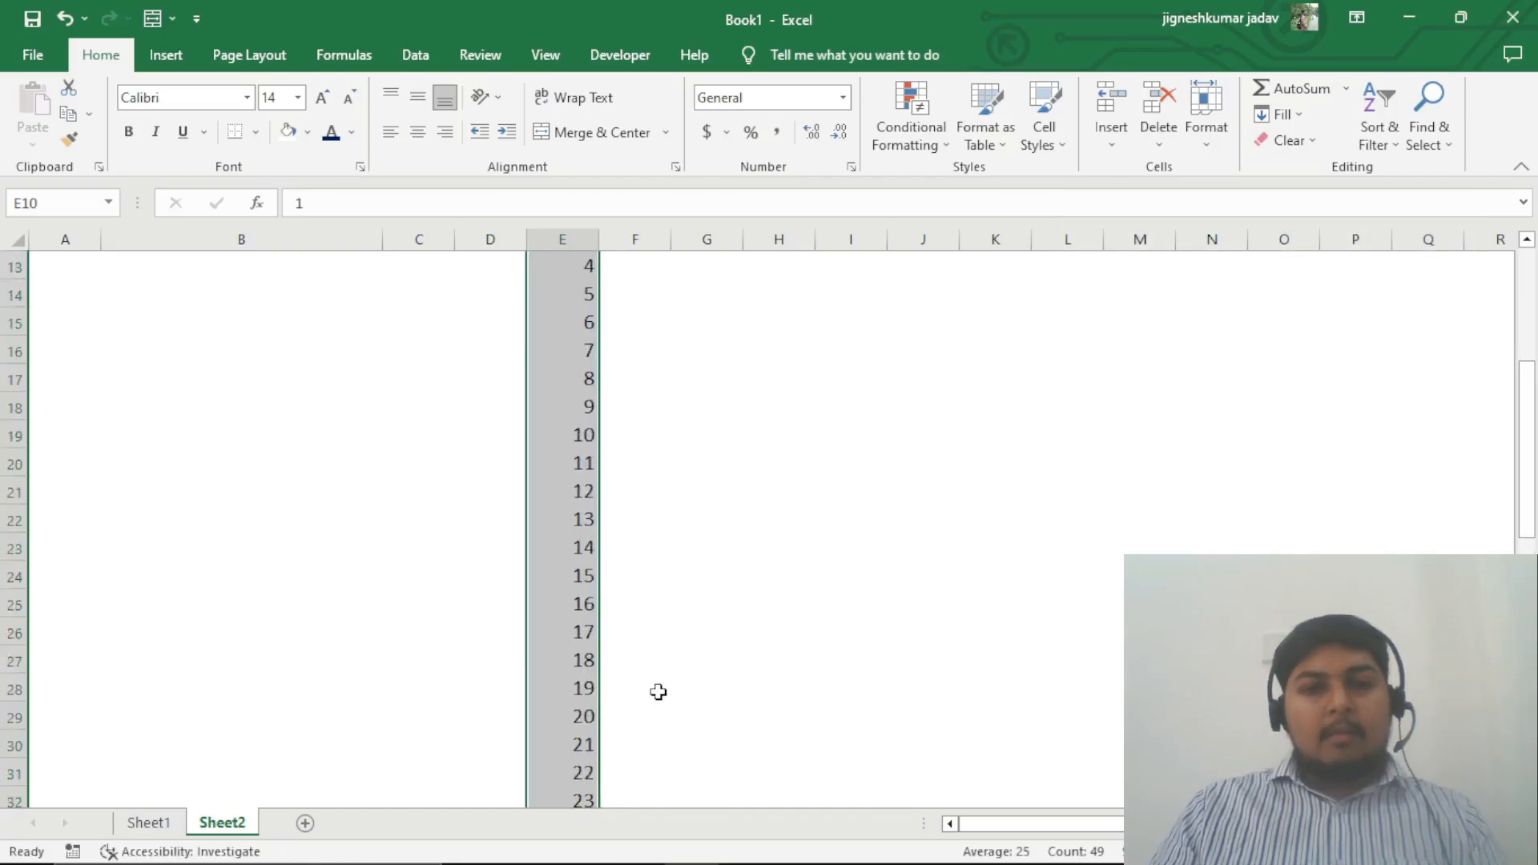
pyautogui.scroll(-3, 657, 691)
pyautogui.scroll(-10, 658, 691)
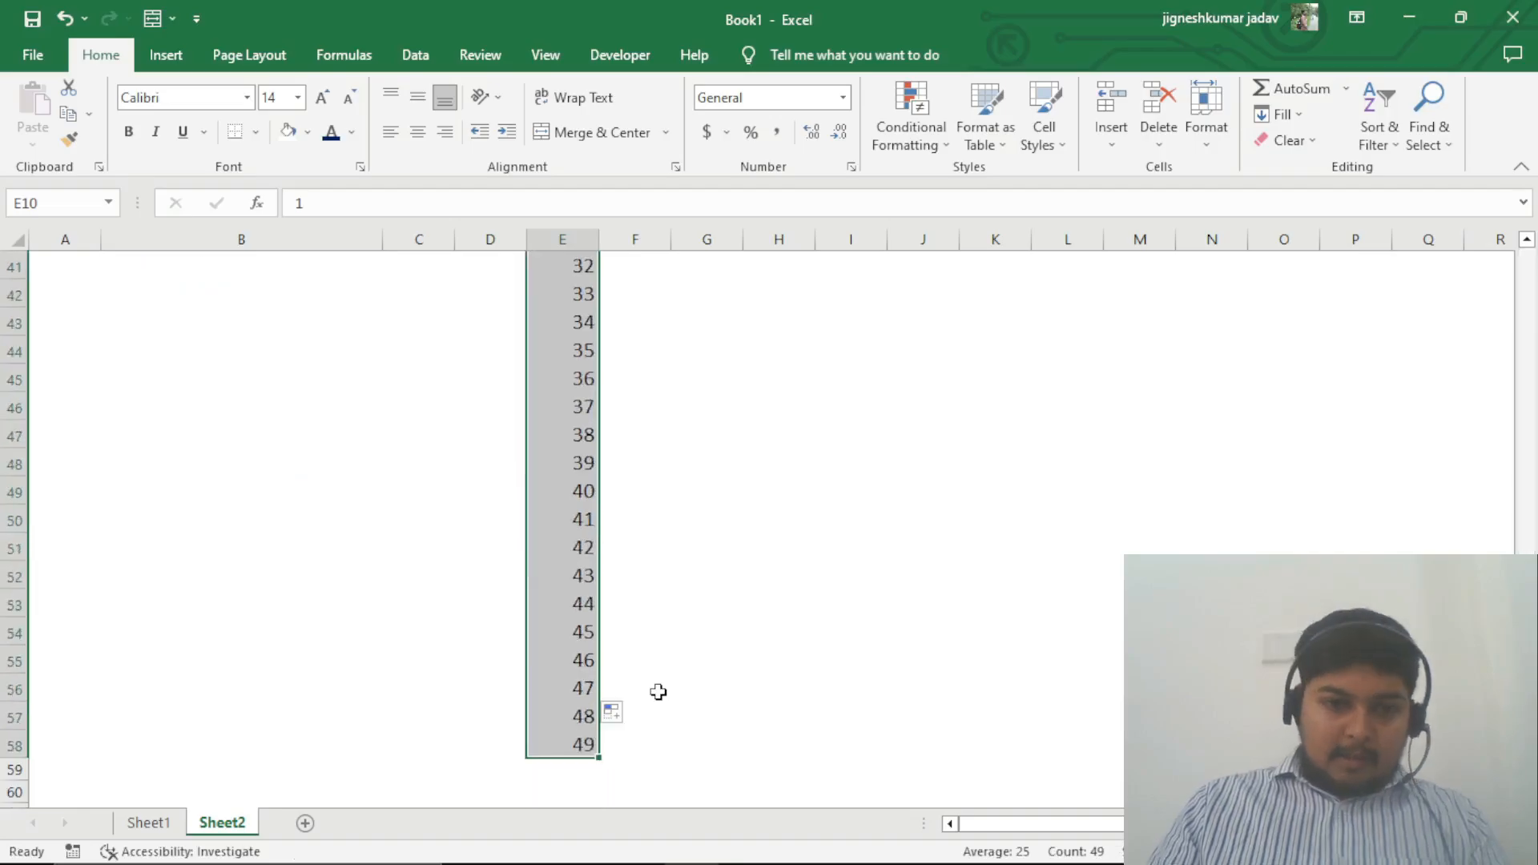
pyautogui.scroll(13, 658, 691)
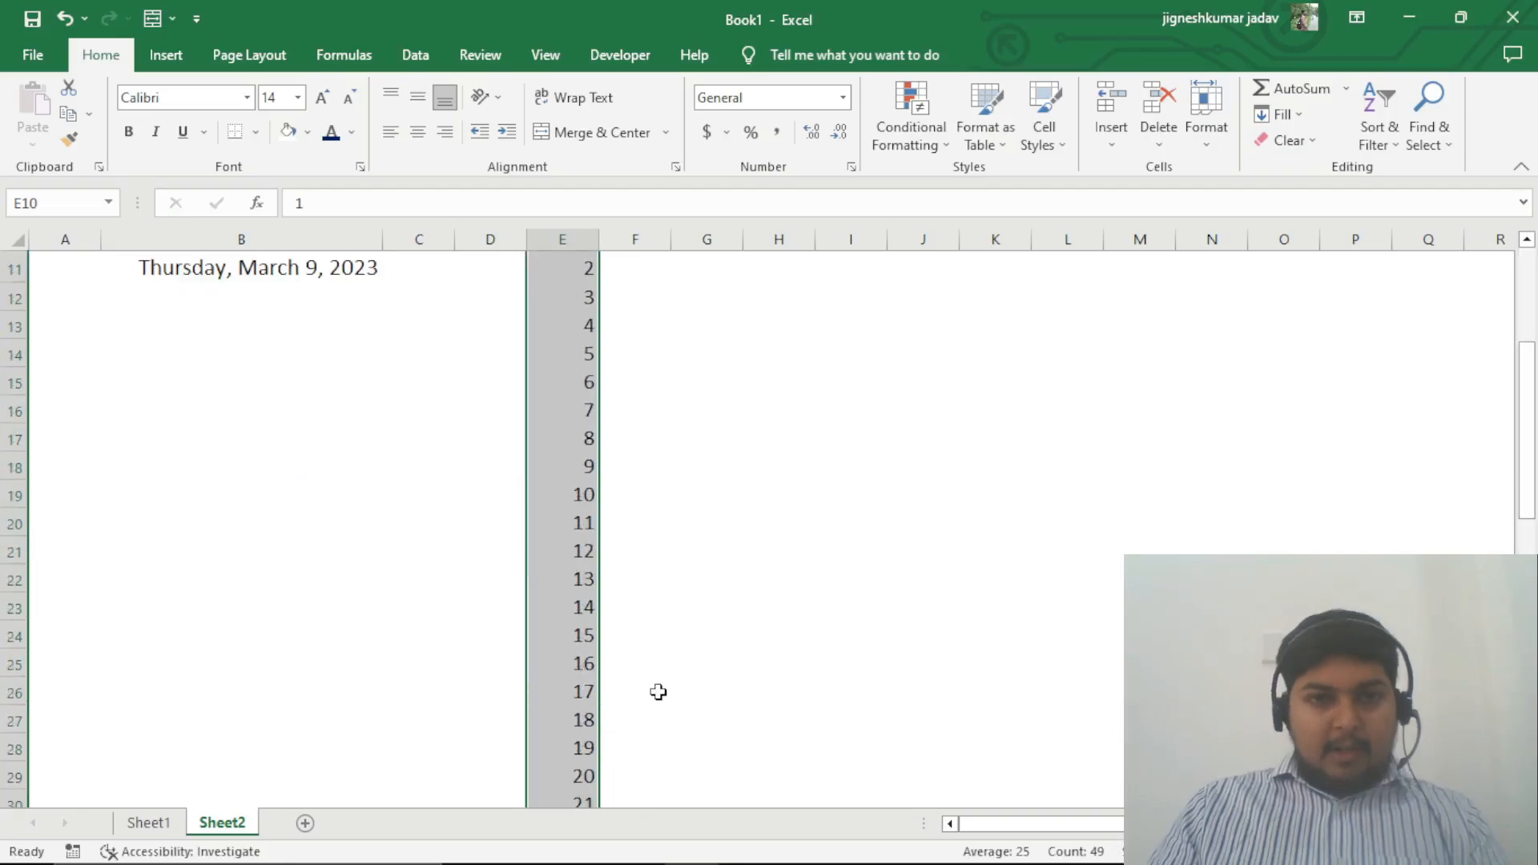
# Step: Fill the long date from B11 down to B34 and autofit column B so every date fits
pyautogui.click(320, 590)
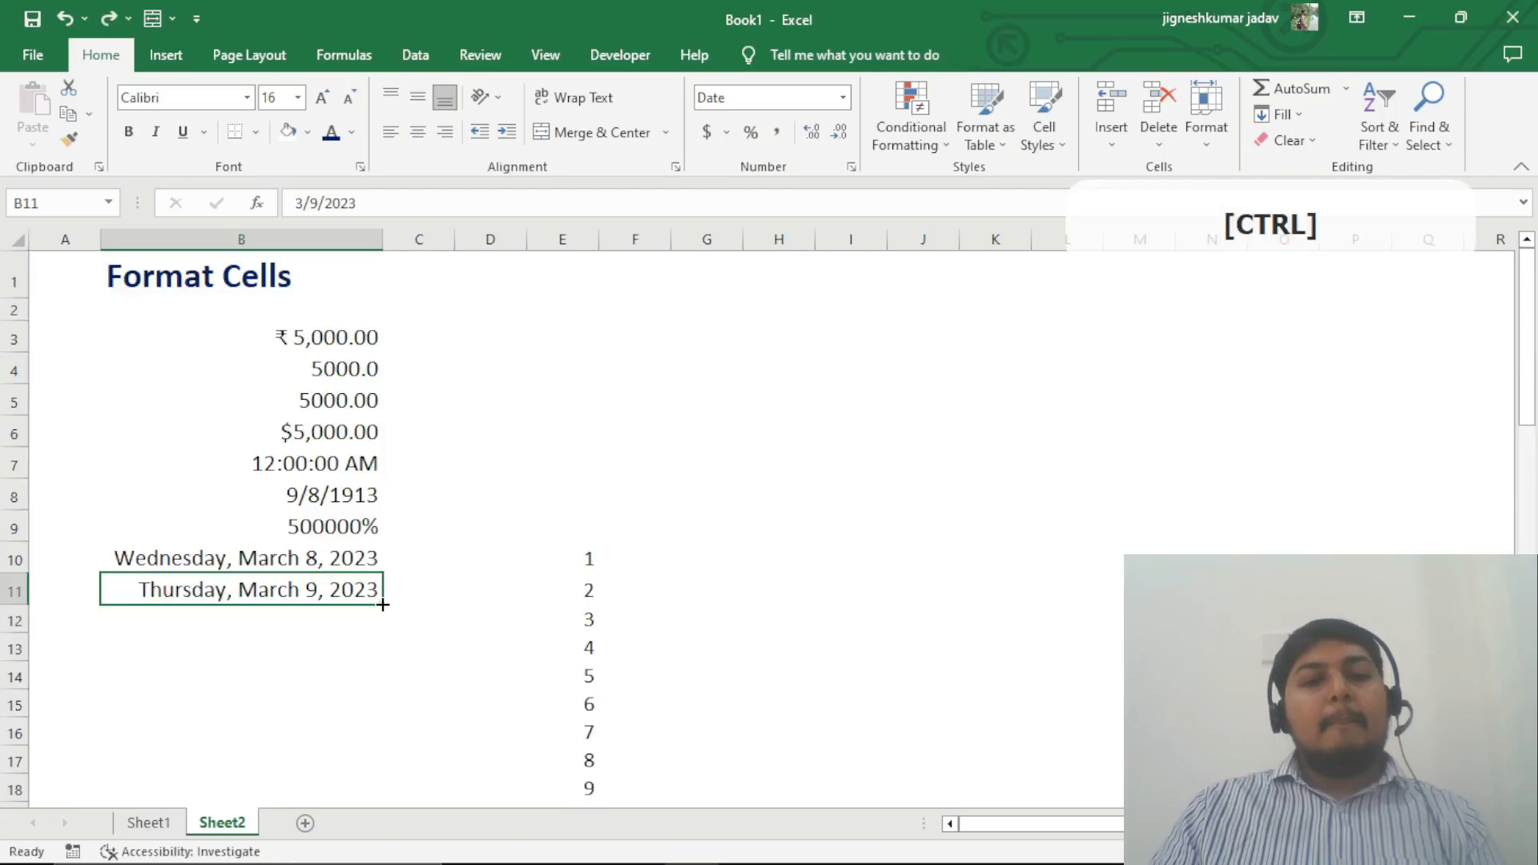
pyautogui.moveTo(383, 604); pyautogui.dragTo(400, 804)
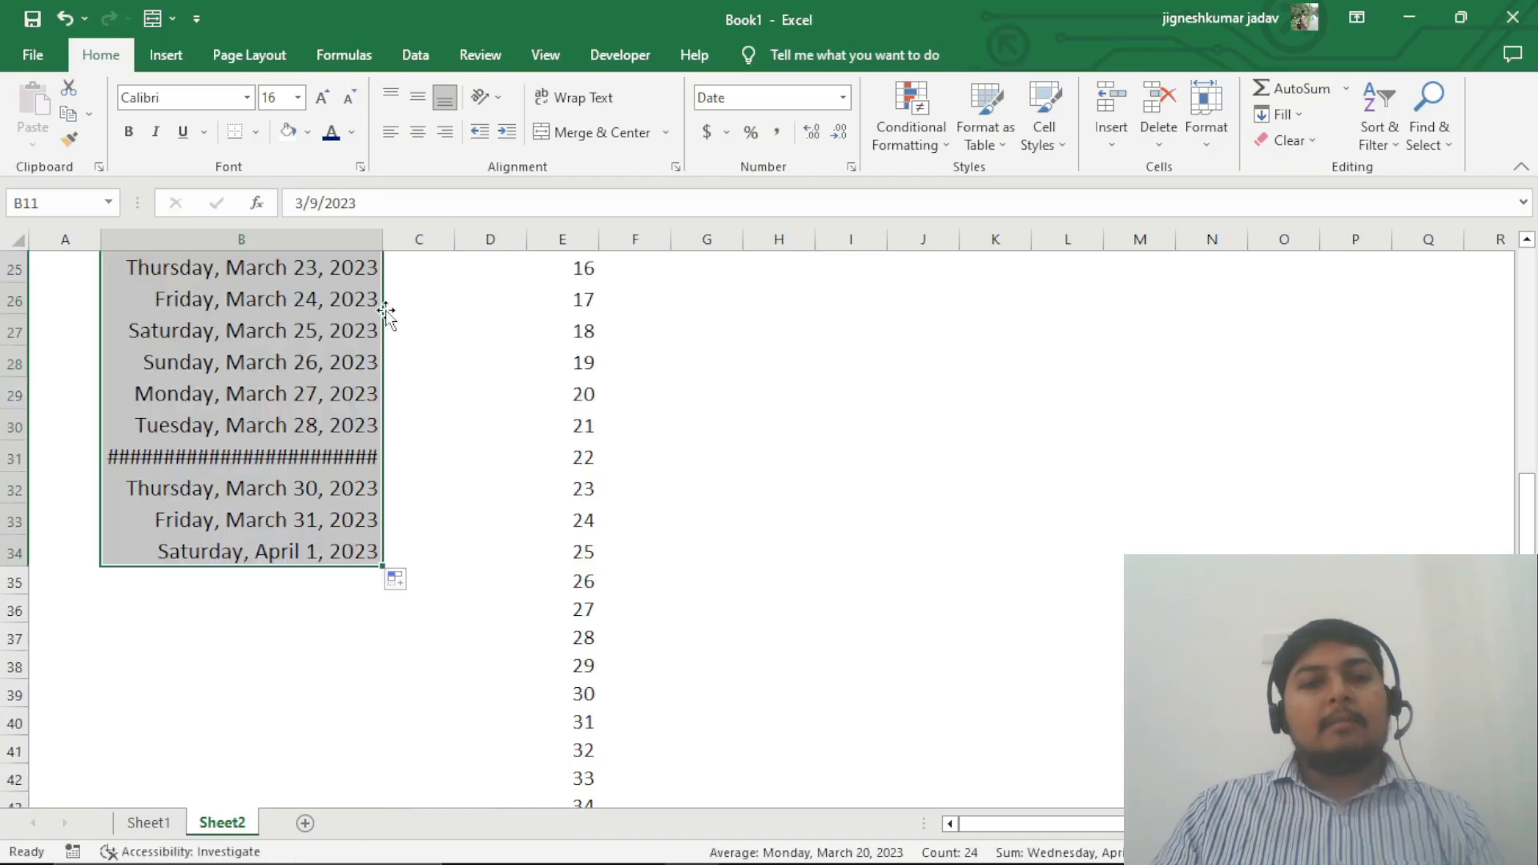
pyautogui.doubleClick(389, 231)
pyautogui.scroll(8, 542, 398)
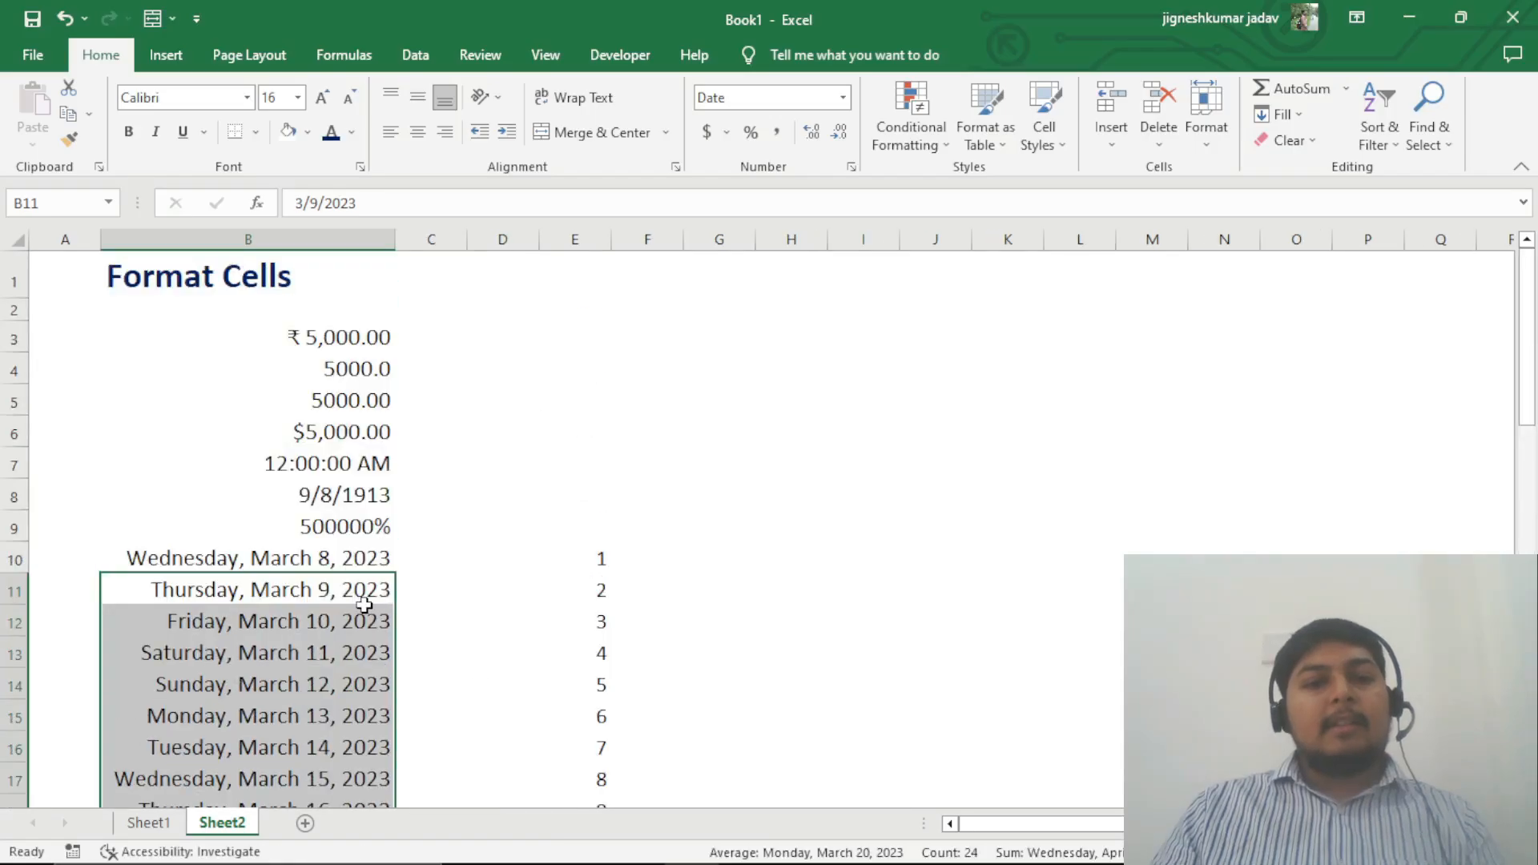
# Step: Extend the long date series in column B from row 34 down past June 2023
pyautogui.scroll(-7, 364, 605)
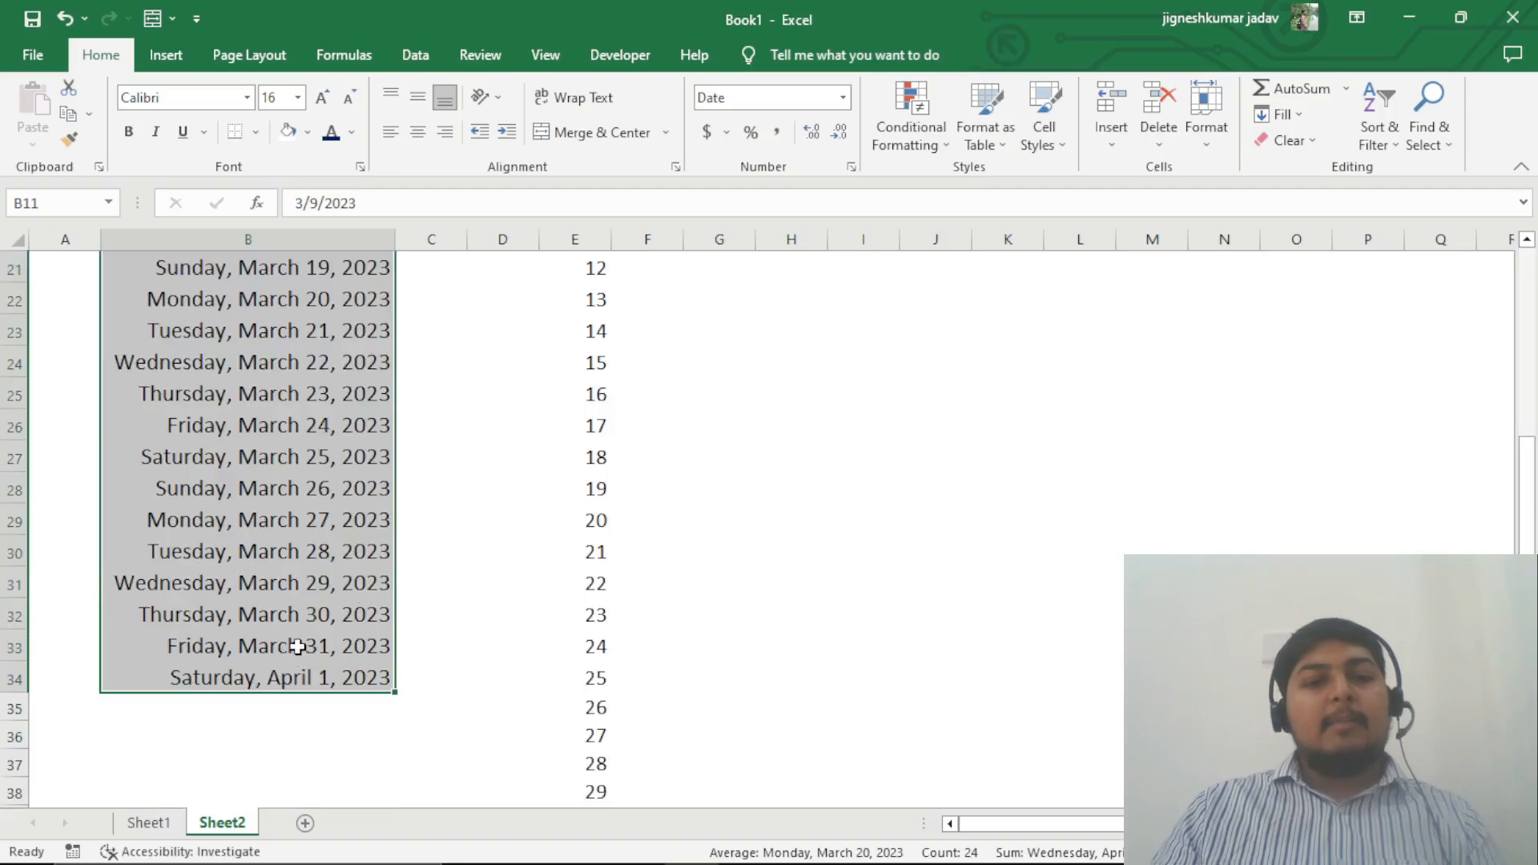
pyautogui.scroll(-3, 433, 577)
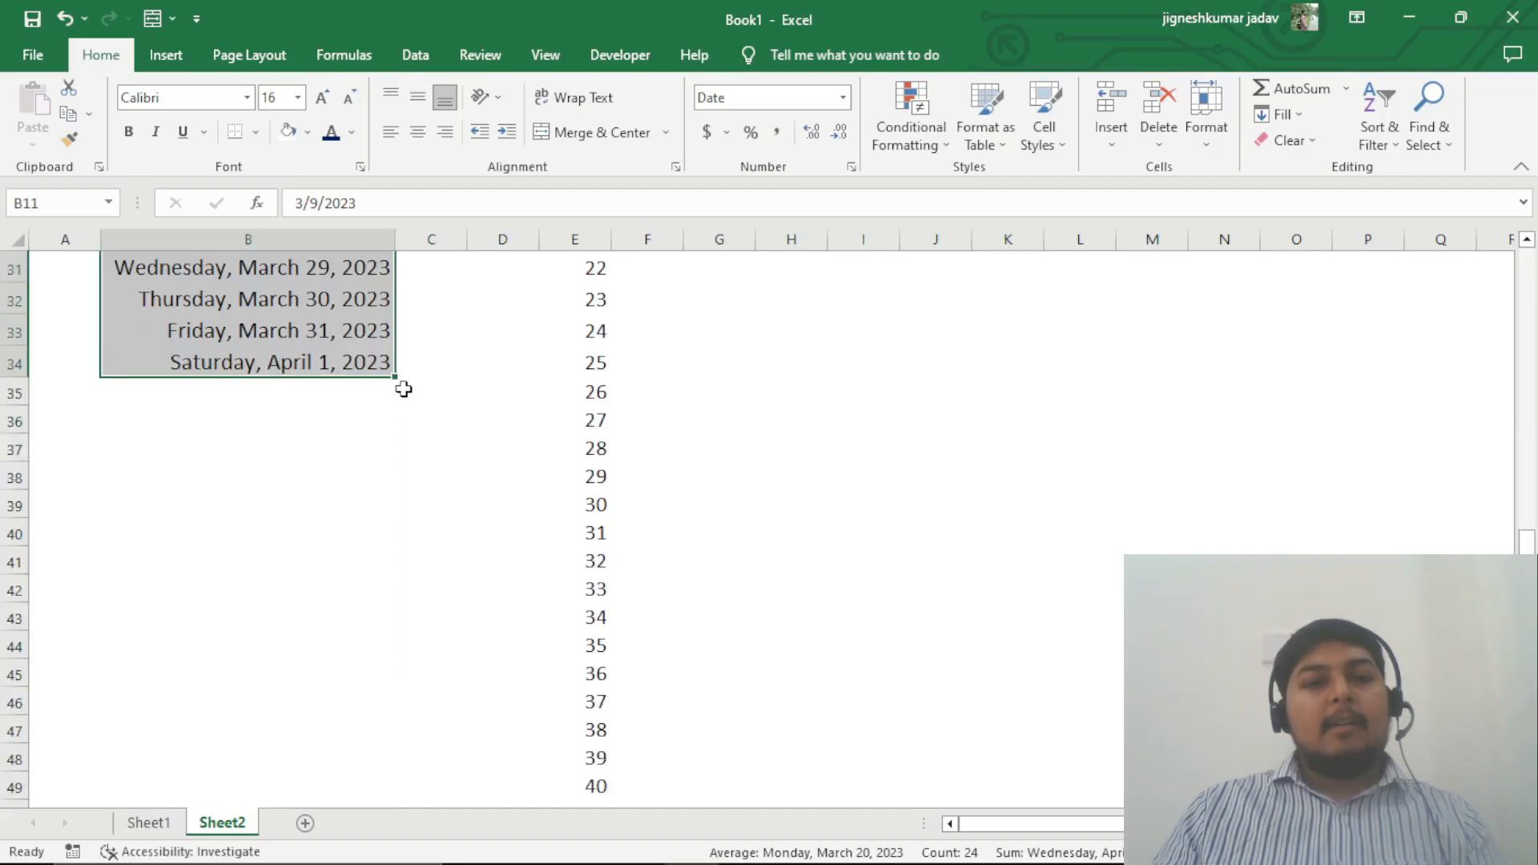
pyautogui.moveTo(396, 375); pyautogui.dragTo(374, 668)
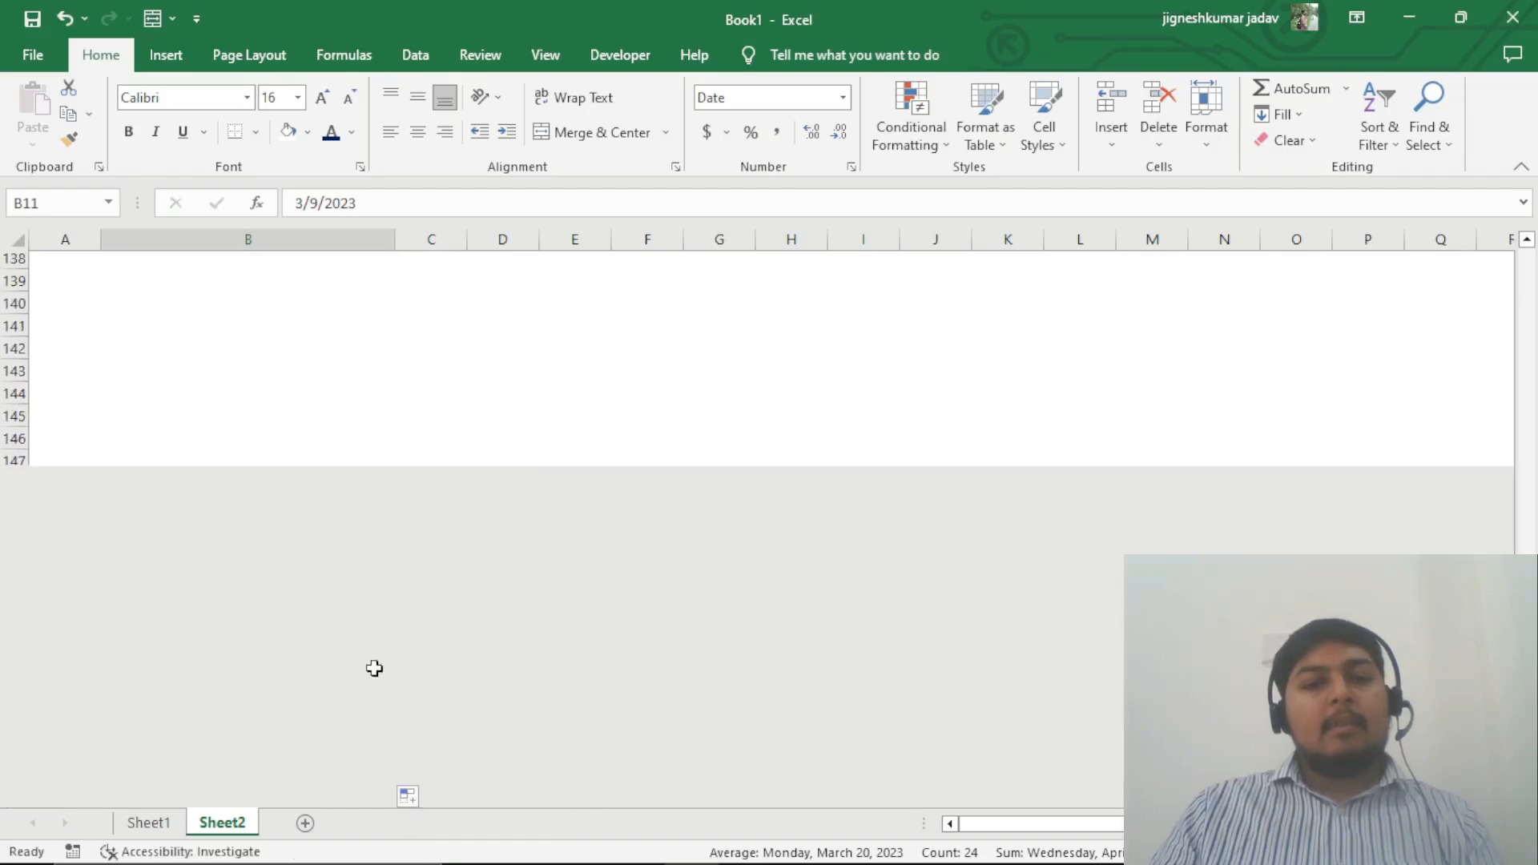
# Step: Review the extended long dates in column B, checking how weekdays and months advance from April through June 2023
pyautogui.scroll(20, 374, 668)
pyautogui.scroll(12, 374, 668)
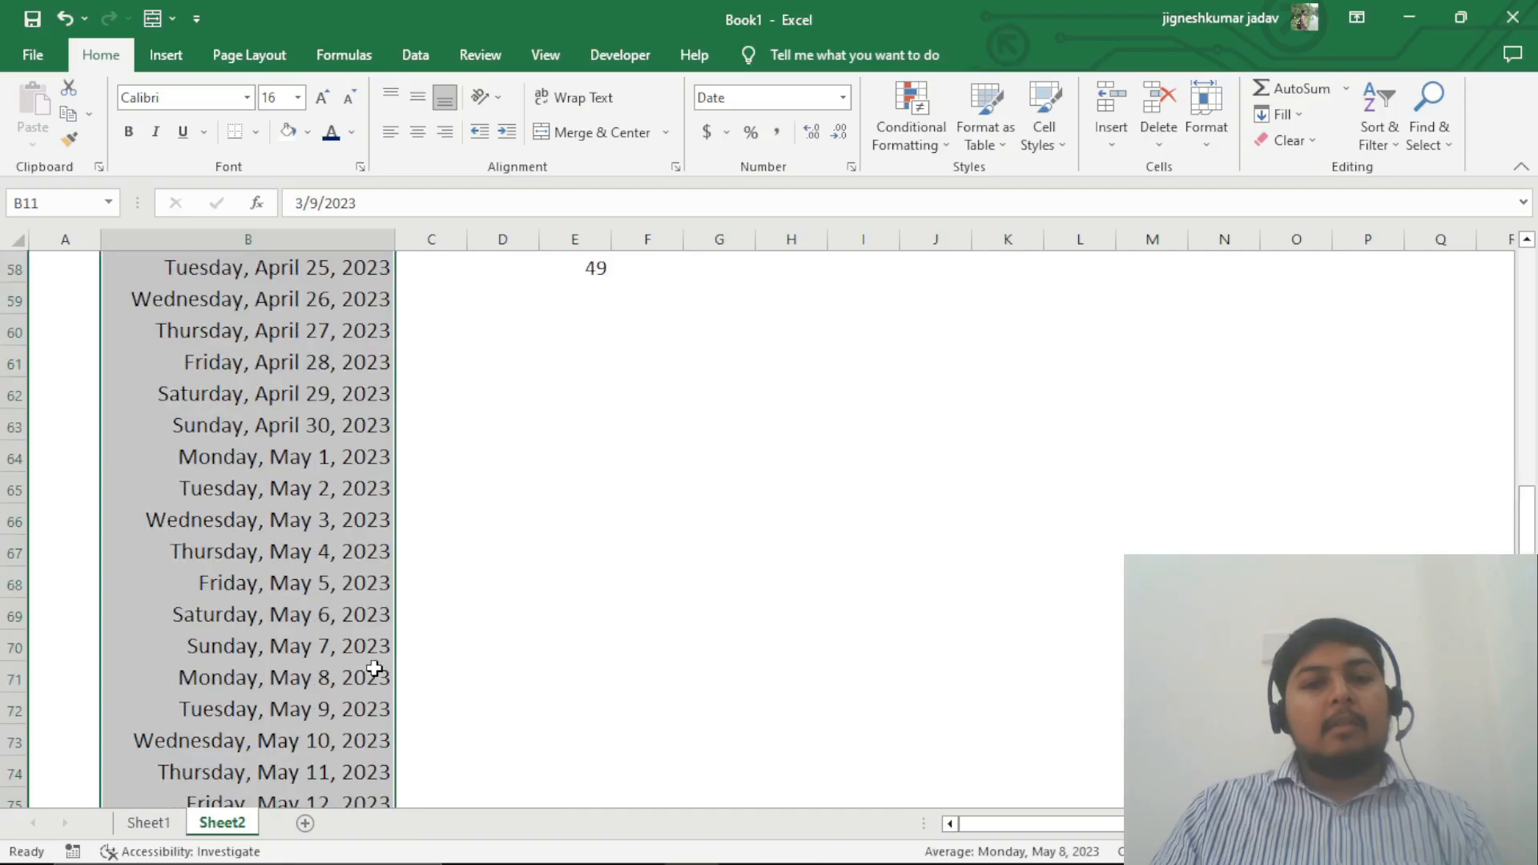
pyautogui.scroll(-3, 318, 681)
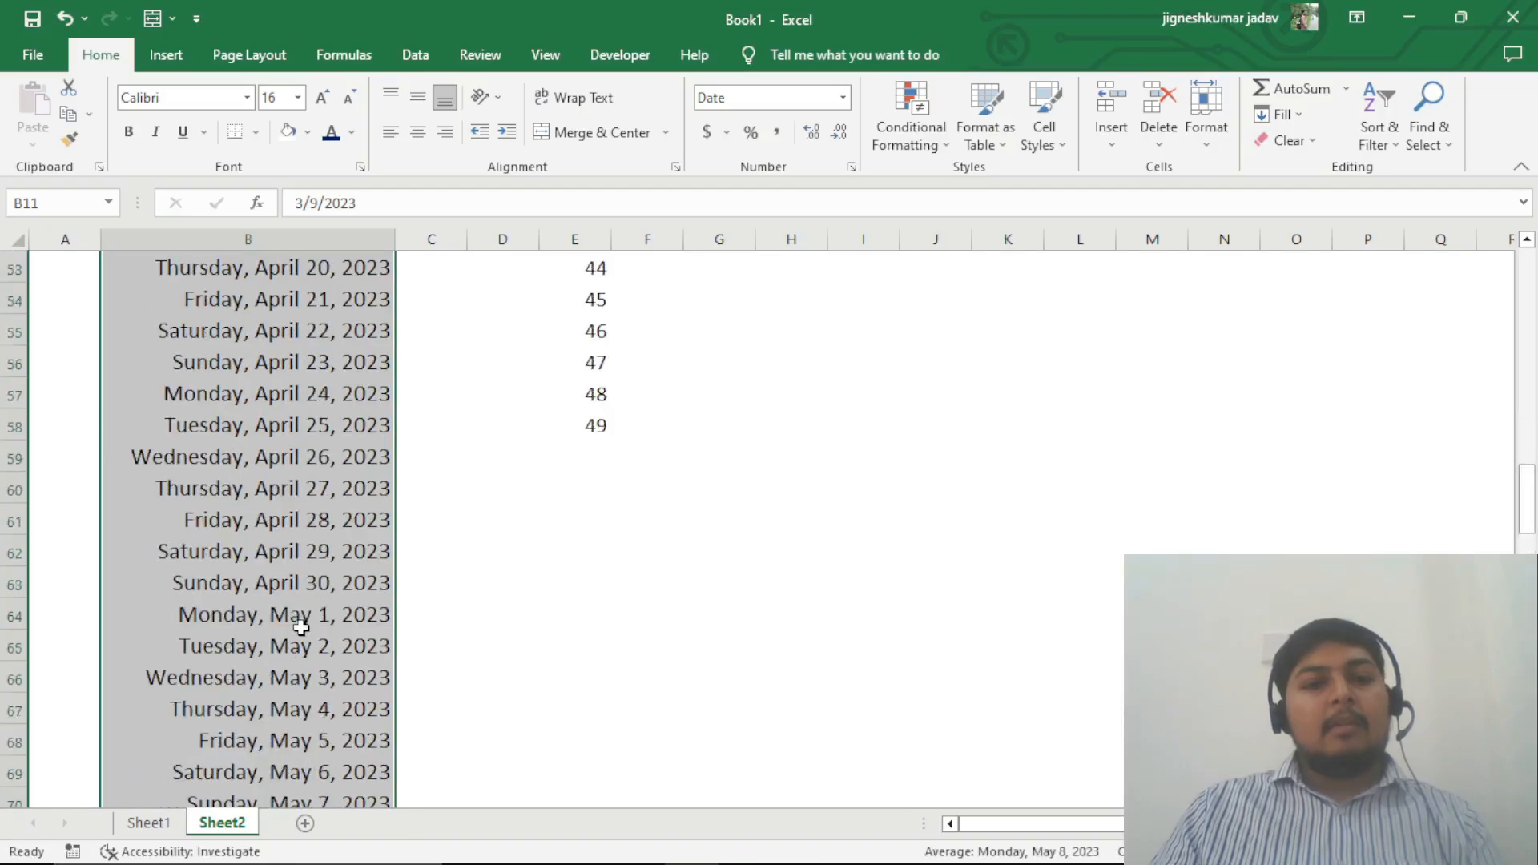
pyautogui.scroll(-5, 301, 625)
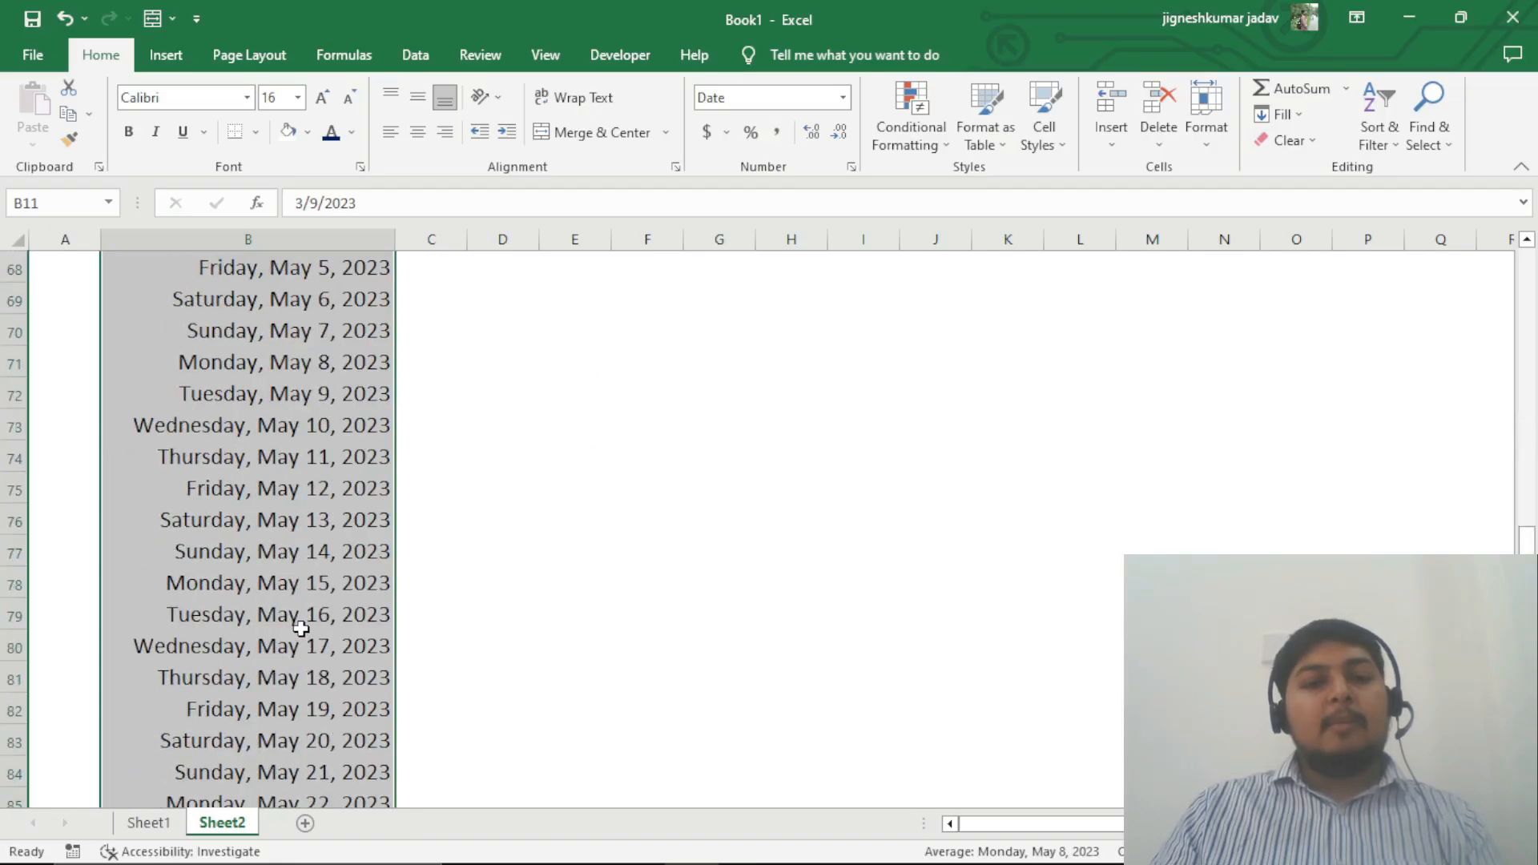
pyautogui.scroll(-15, 300, 629)
pyautogui.scroll(8, 301, 629)
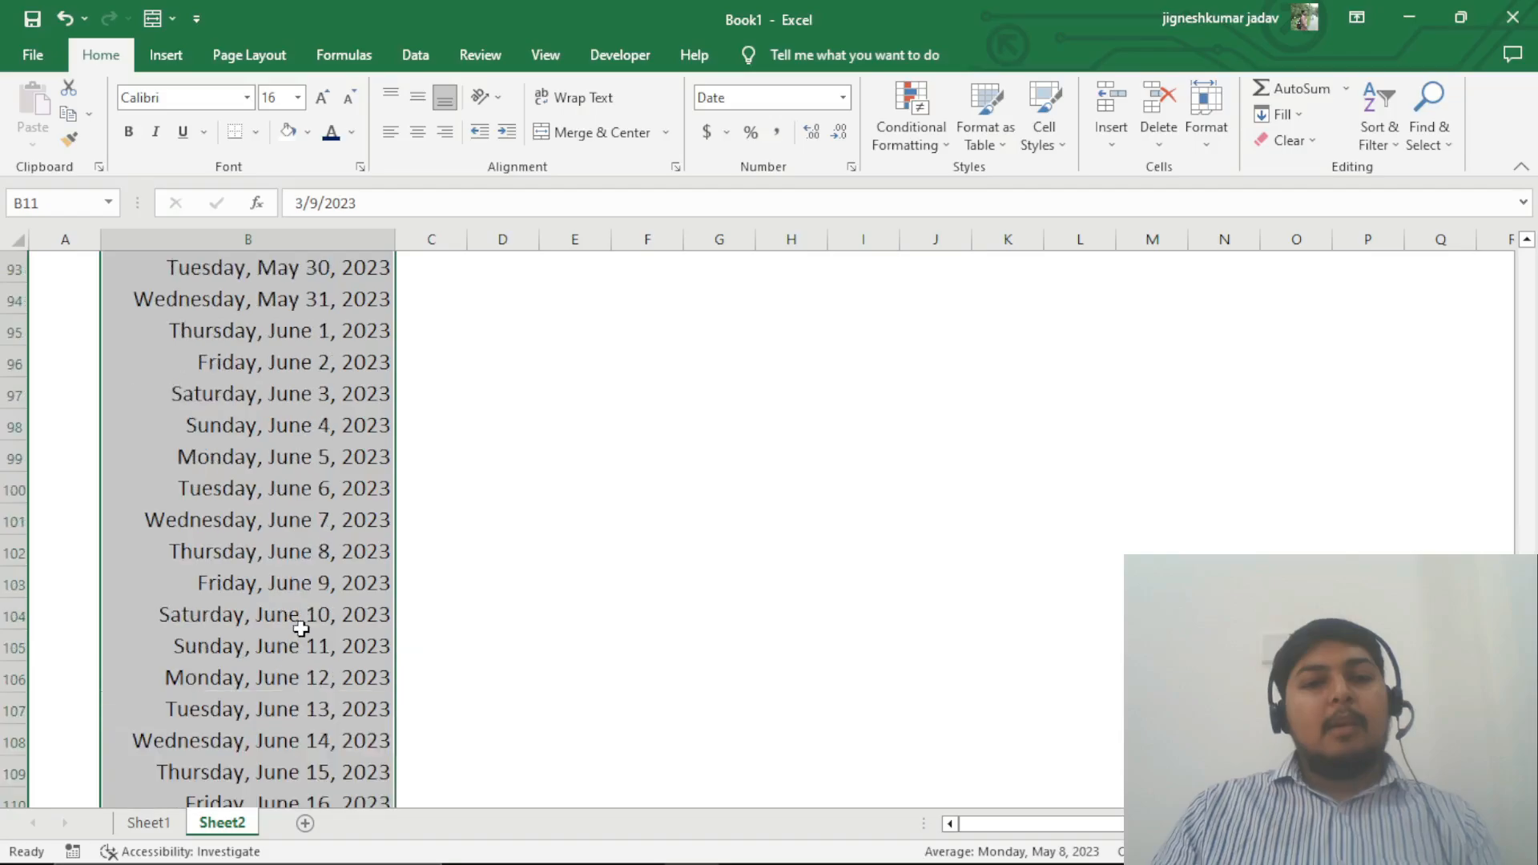
pyautogui.scroll(3, 301, 628)
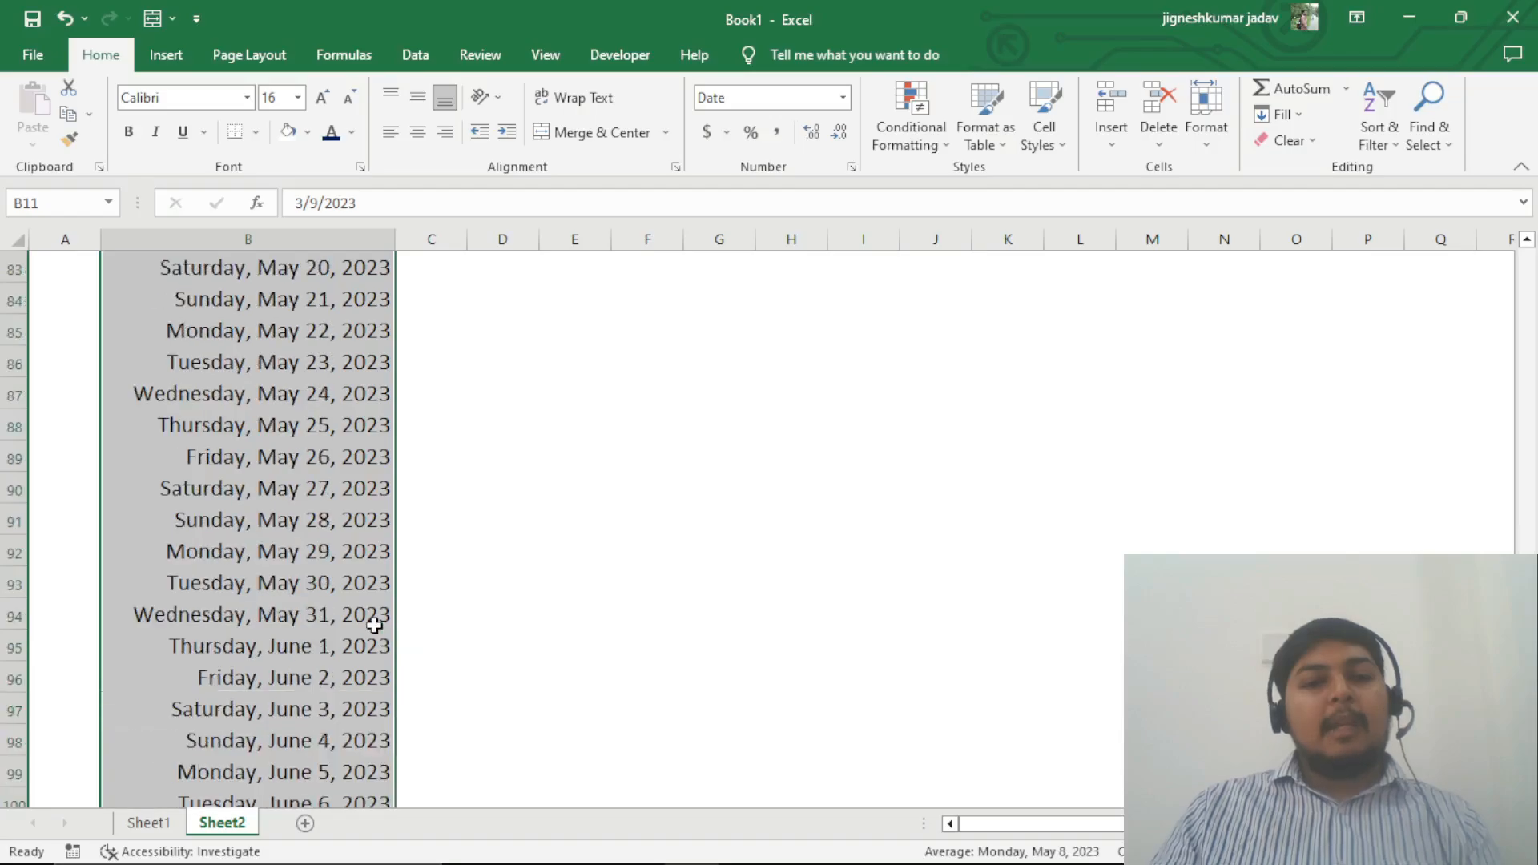
pyautogui.scroll(-5, 355, 671)
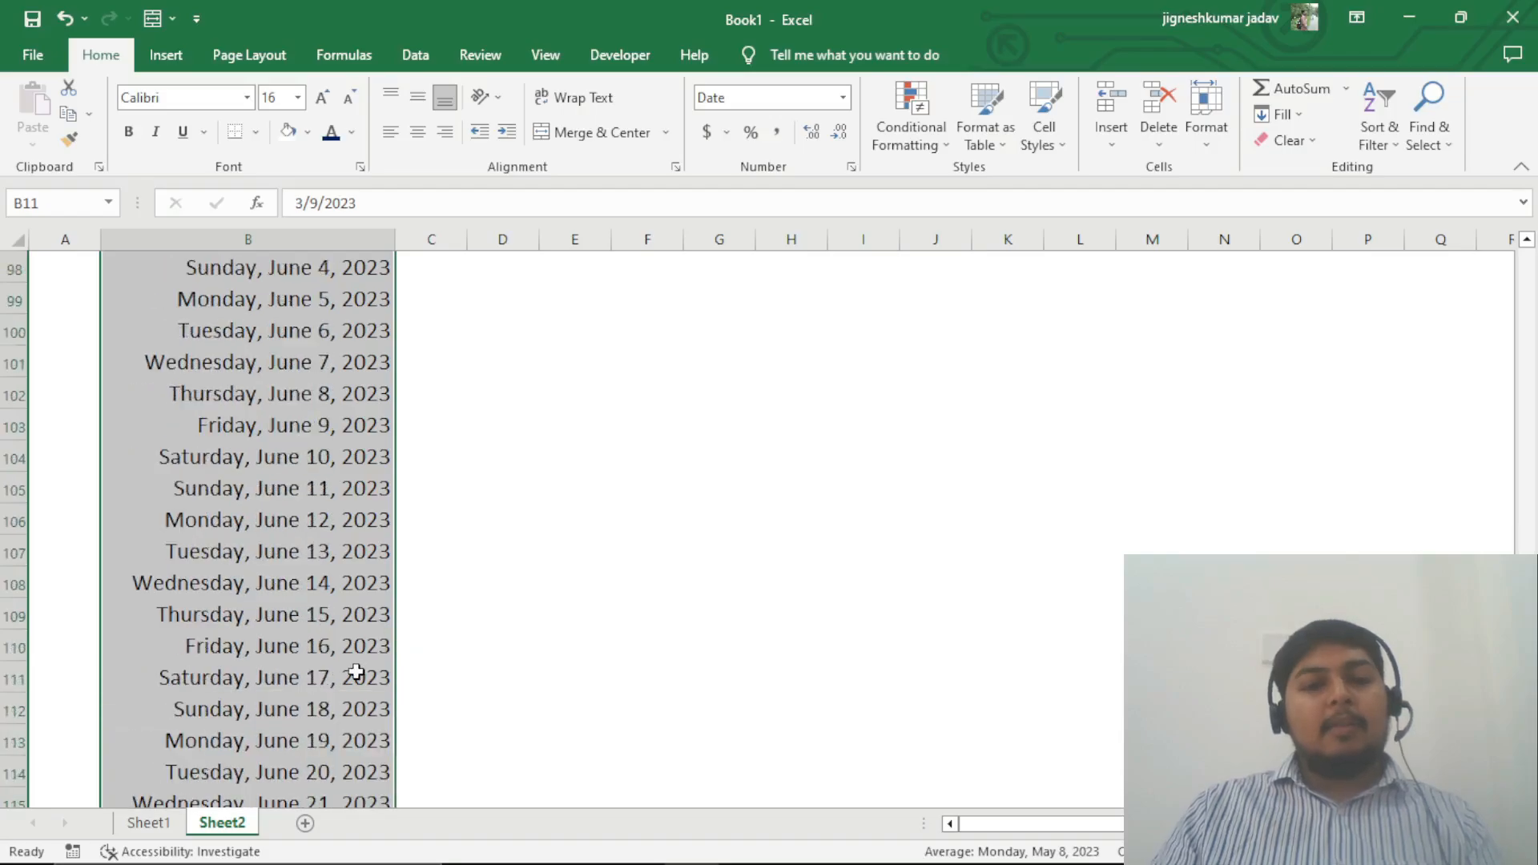
pyautogui.scroll(17, 355, 671)
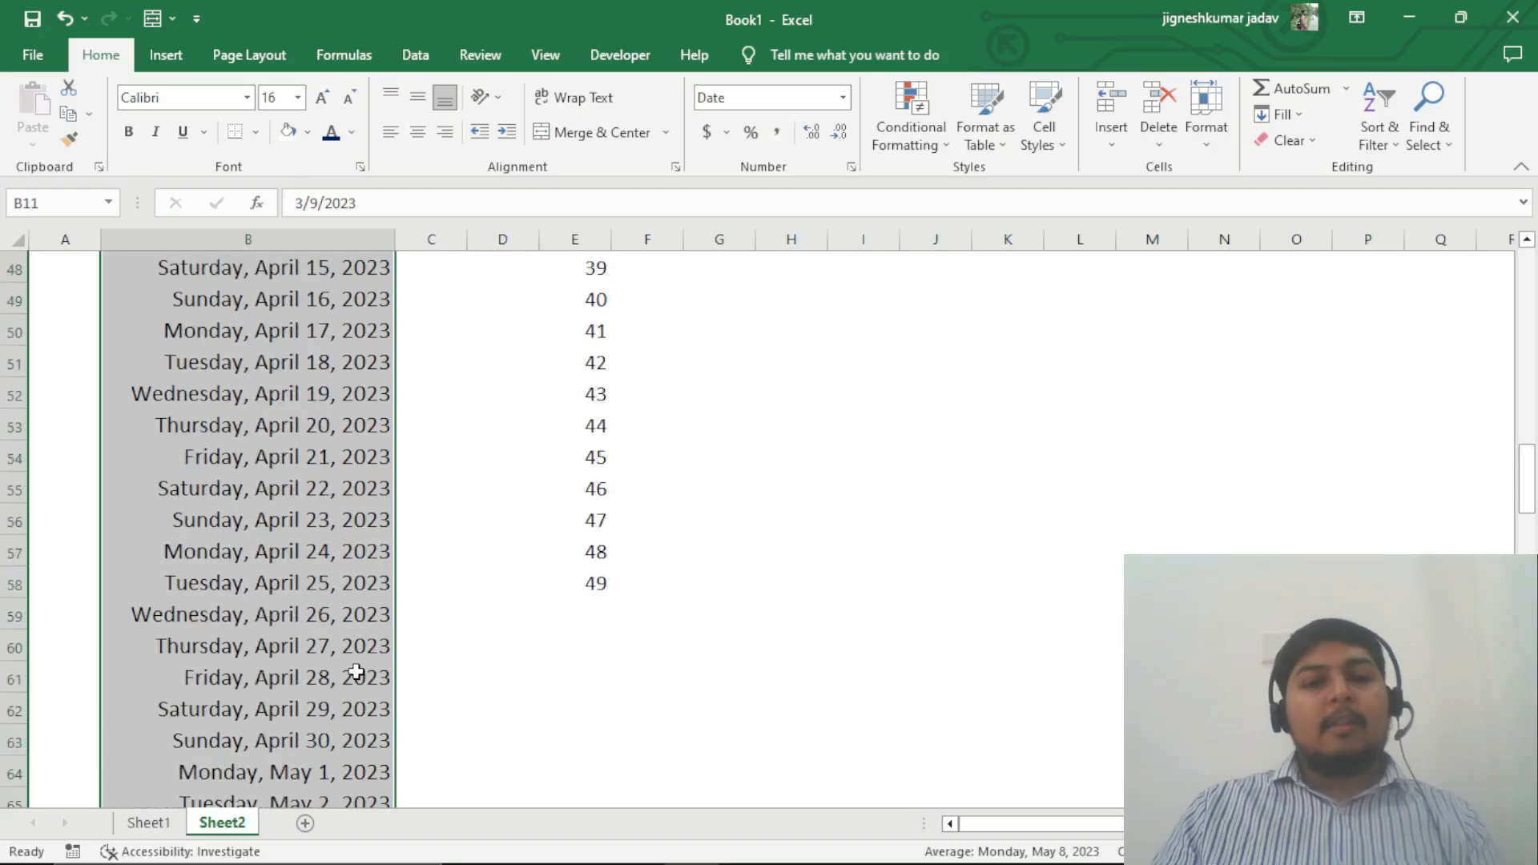
# Step: Undo both date series fills and the width change of column B
pyautogui.hotkey('ctrl', 'z')
pyautogui.hotkey('ctrl', 'z')
pyautogui.hotkey('ctrl', 'z')
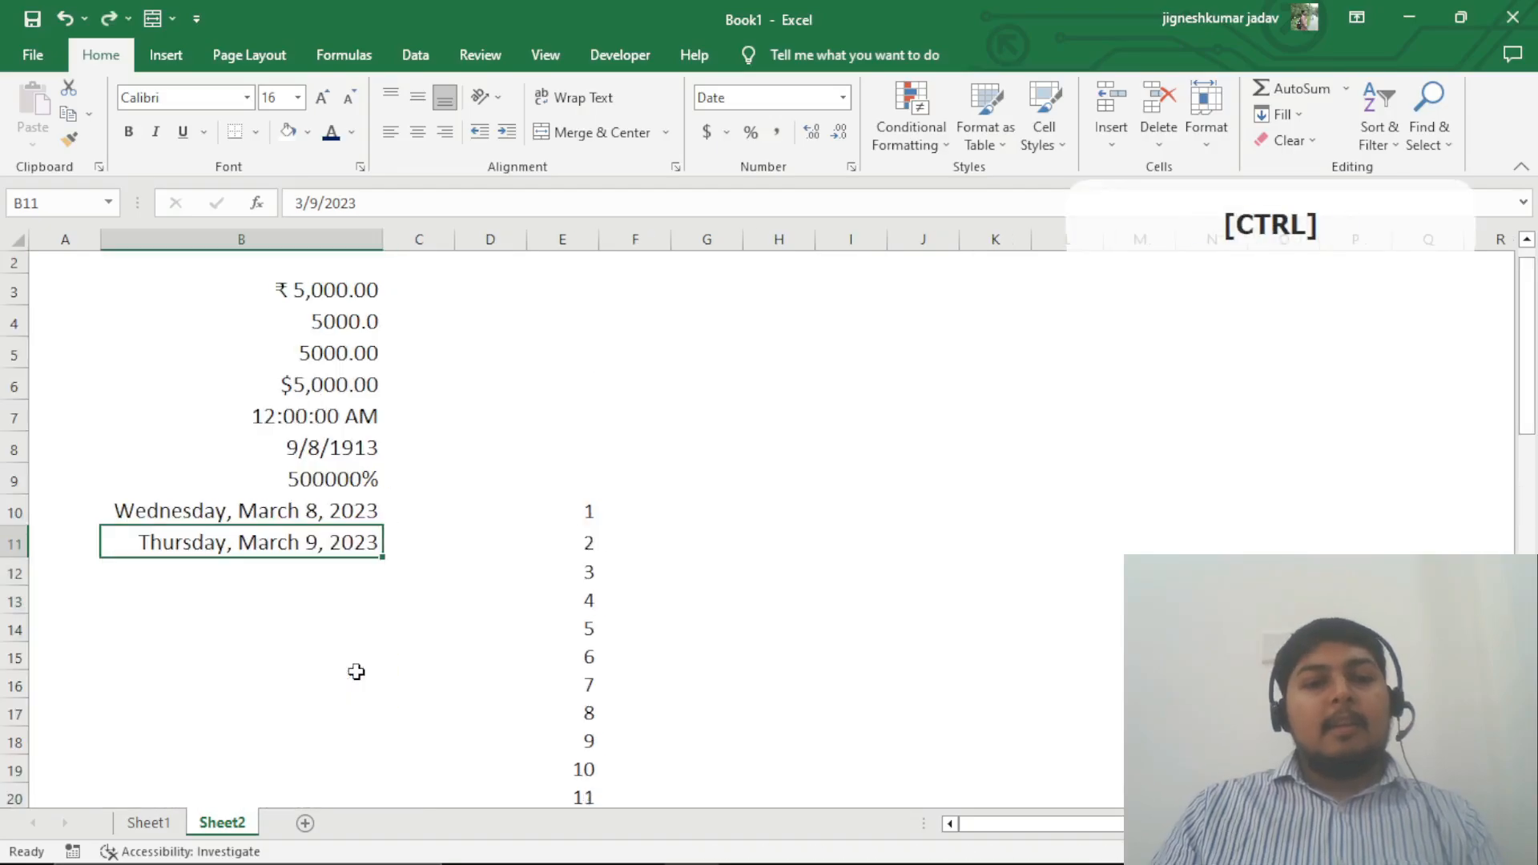
# Step: Clear the second long date from cell B11
pyautogui.click(370, 600)
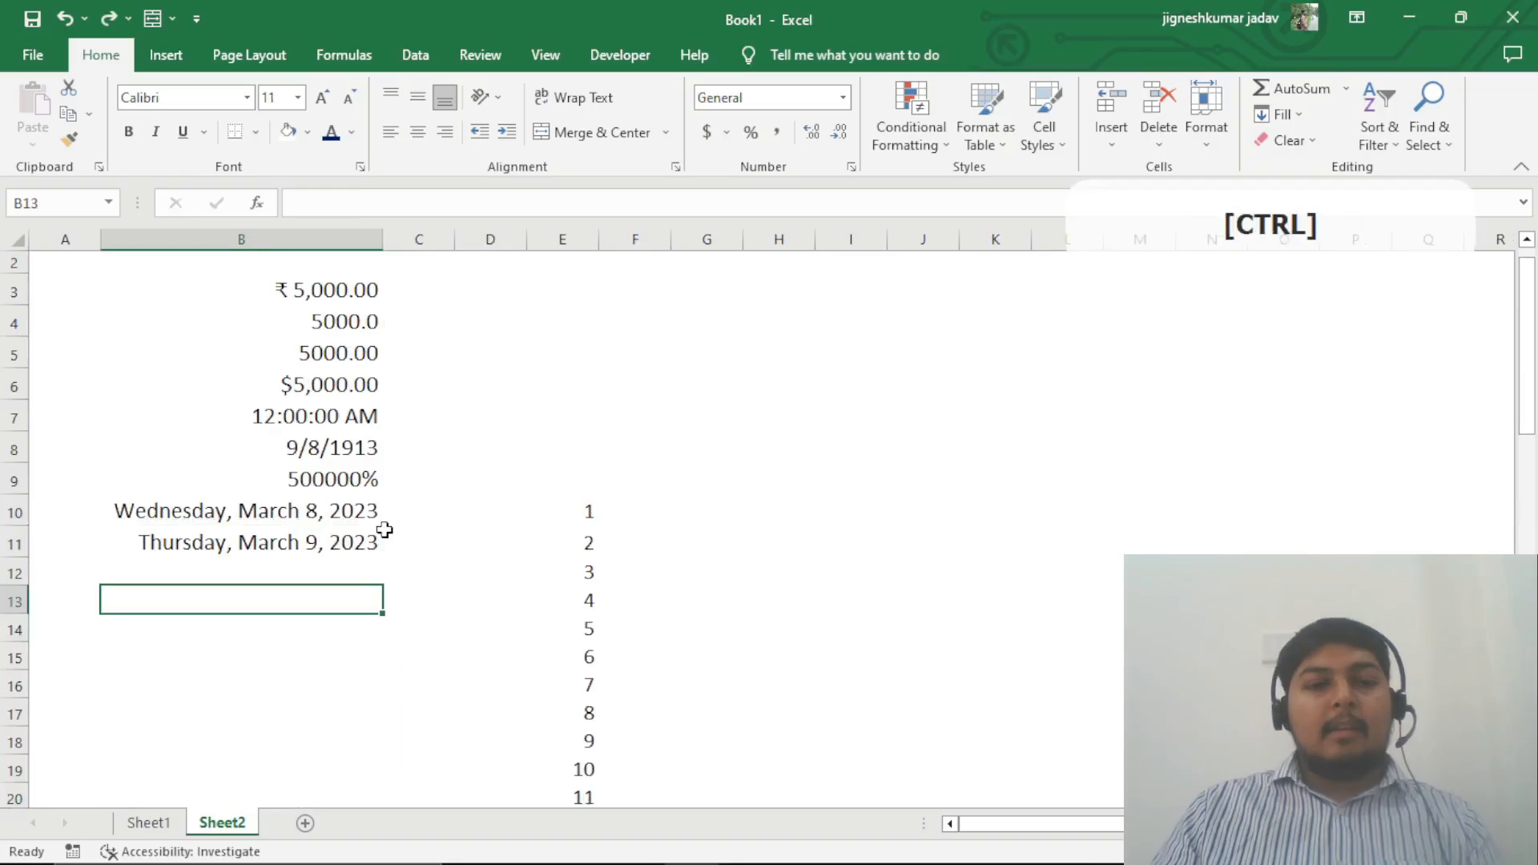
pyautogui.click(347, 538)
pyautogui.press('Delete')
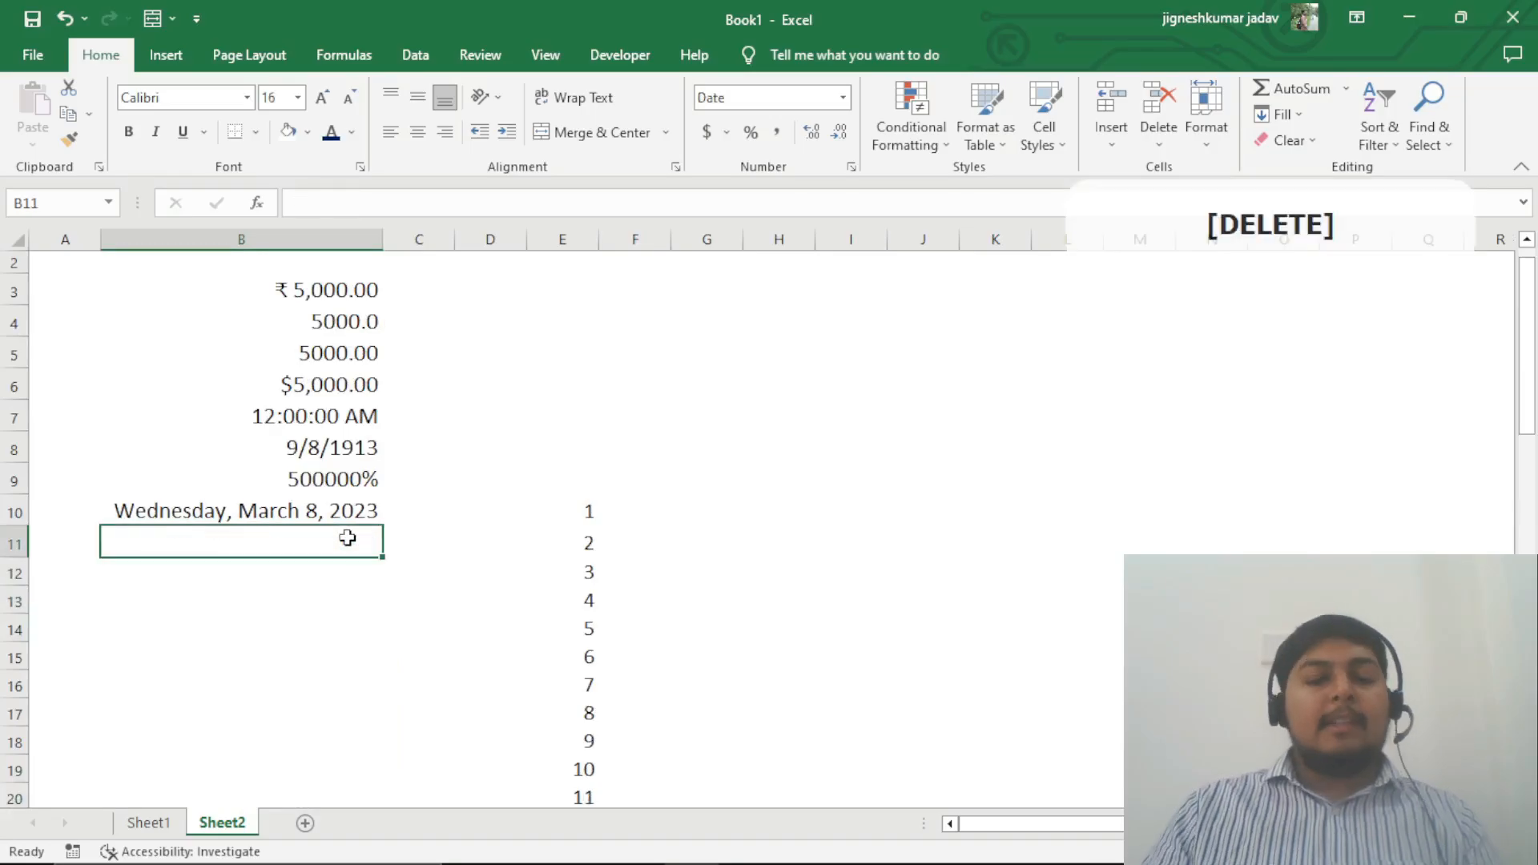
# Step: Review the currency, number, time, short date and percentage examples in B3:B9 and check their format categories
pyautogui.scroll(1, 341, 481)
pyautogui.click(321, 337)
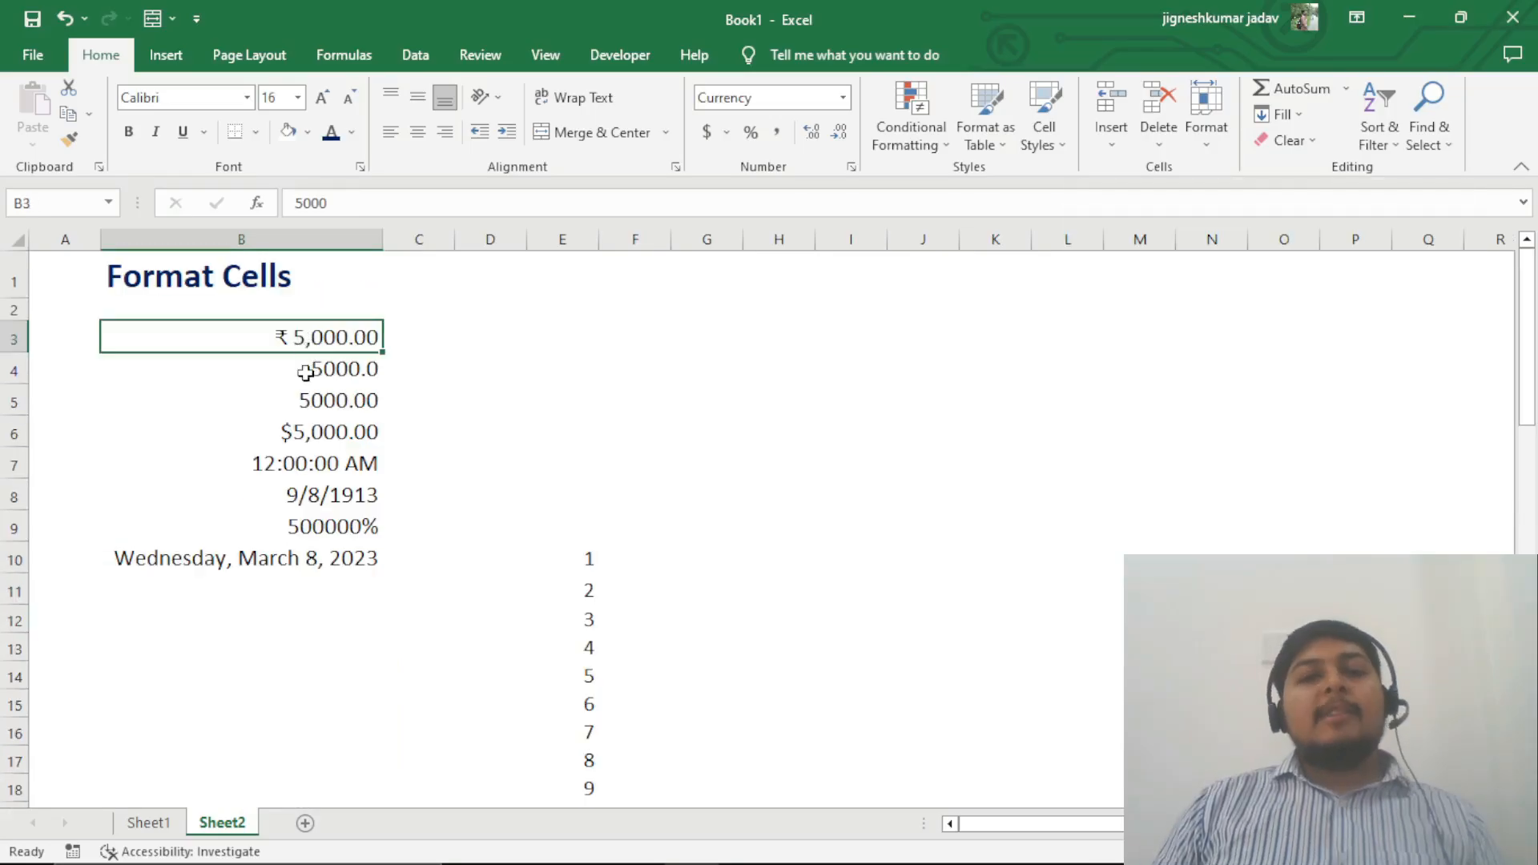
pyautogui.click(311, 370)
pyautogui.click(294, 402)
pyautogui.click(286, 458)
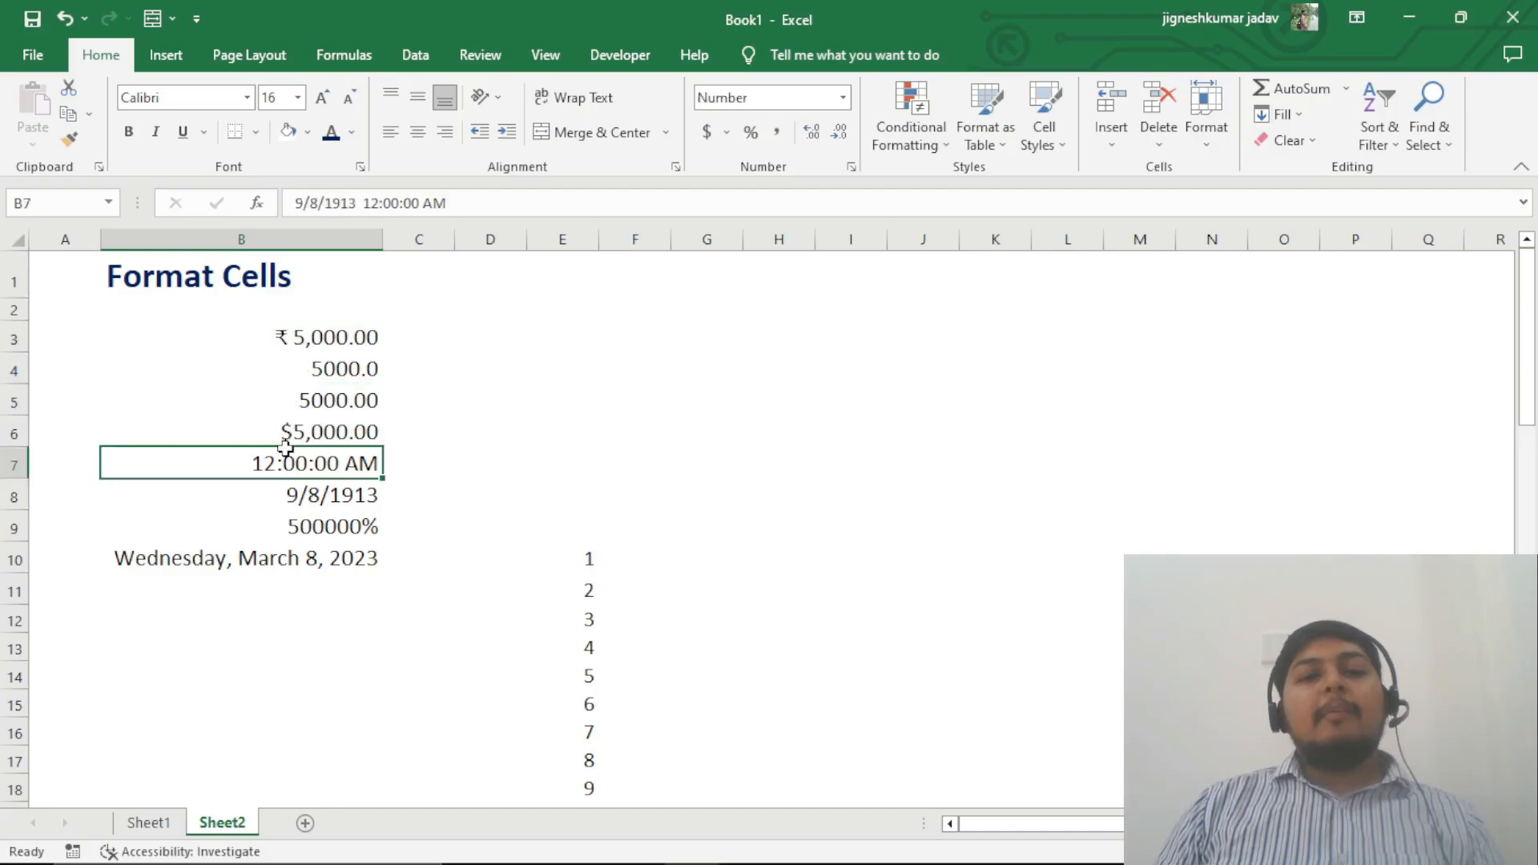
pyautogui.click(287, 494)
pyautogui.click(279, 536)
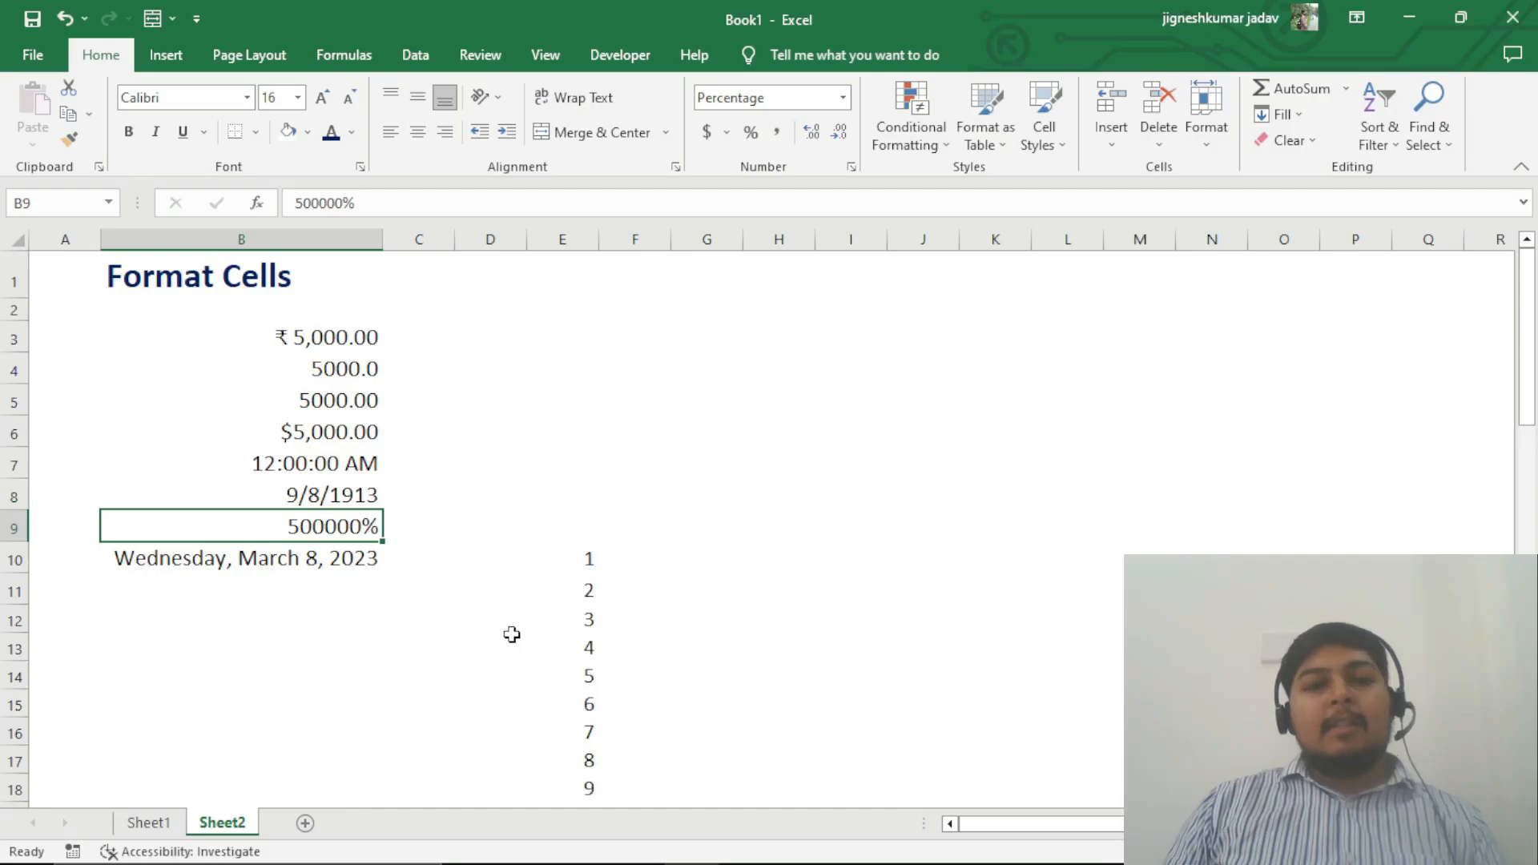
pyautogui.click(356, 599)
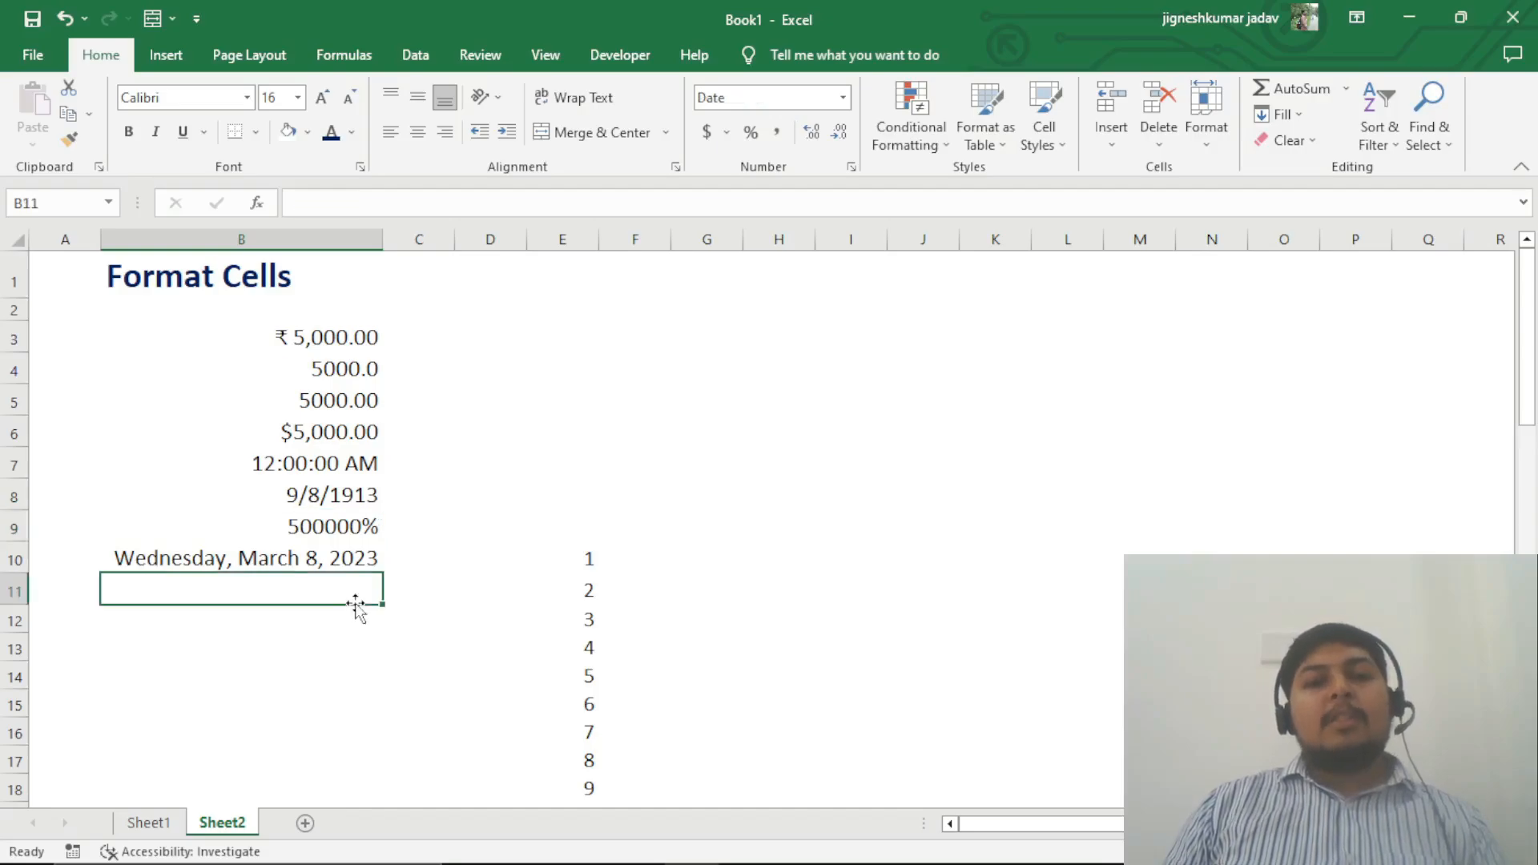